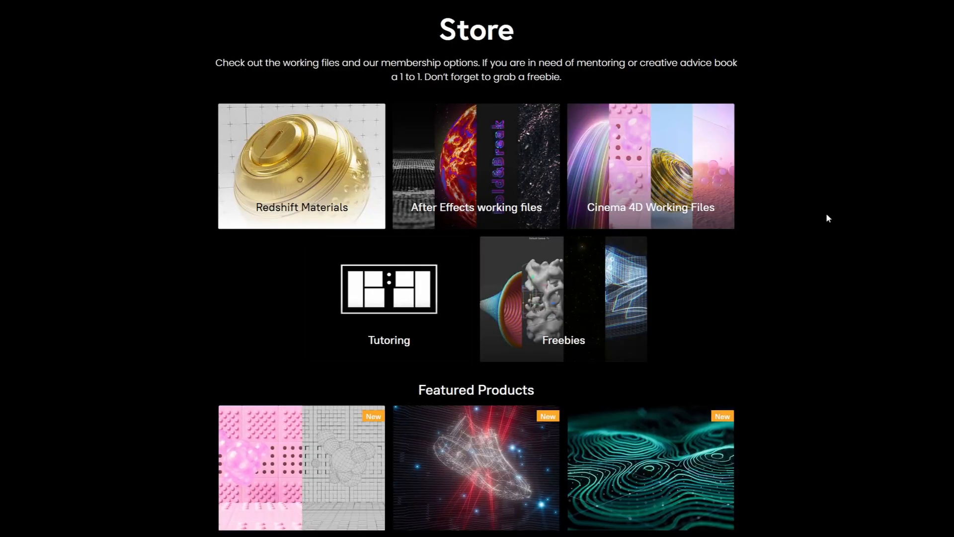
# Step: Browse the store's featured products, open the Digiverse scene file and view its preview images
pyautogui.scroll(-2, 180, 317)
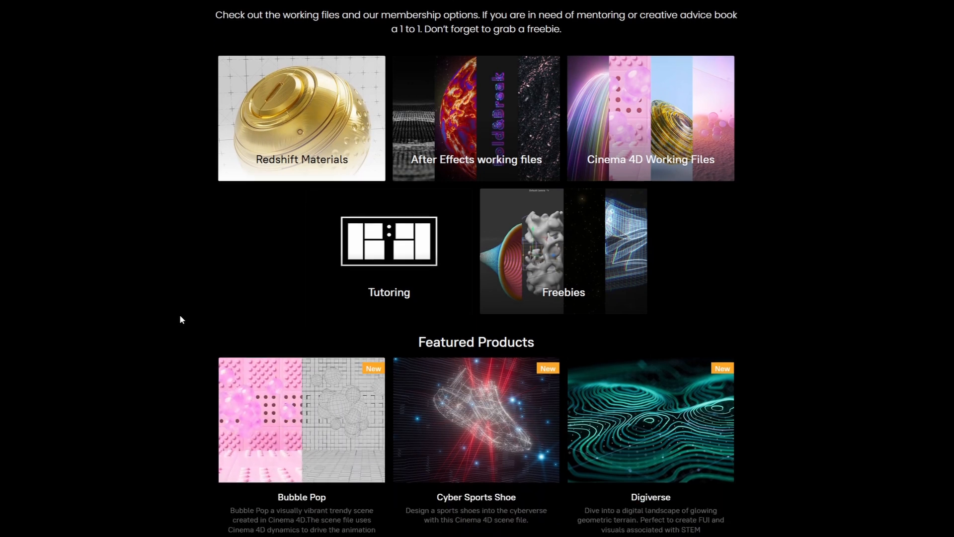
pyautogui.scroll(-1, 179, 319)
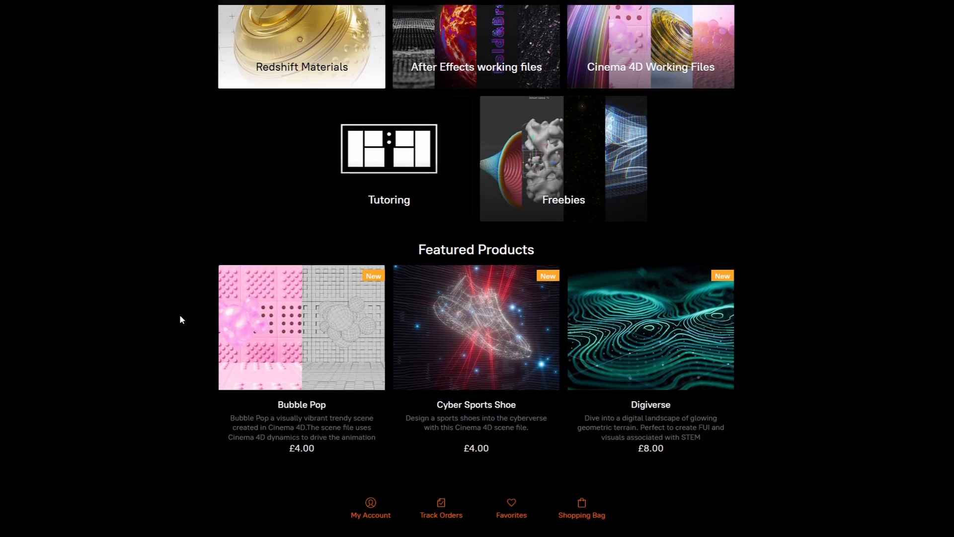
pyautogui.scroll(2, 180, 319)
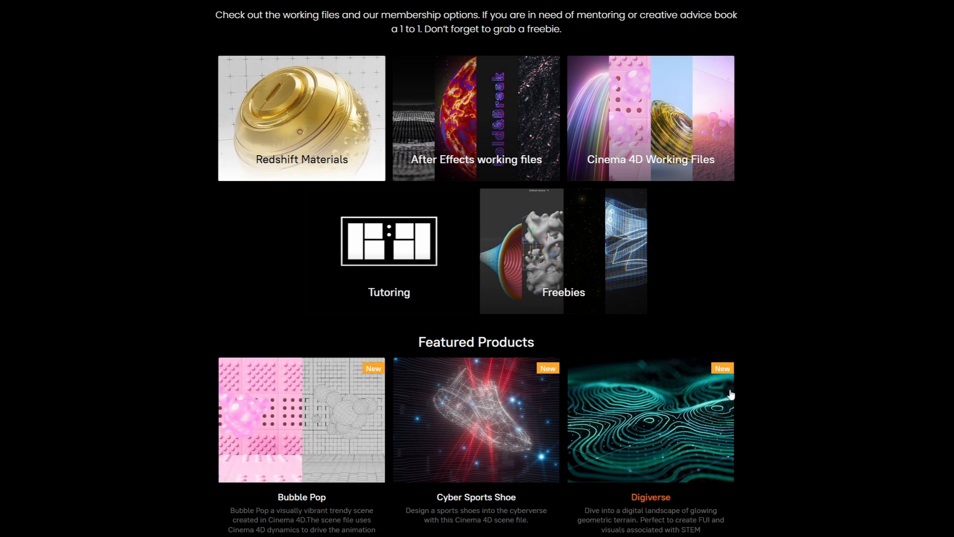
pyautogui.click(667, 420)
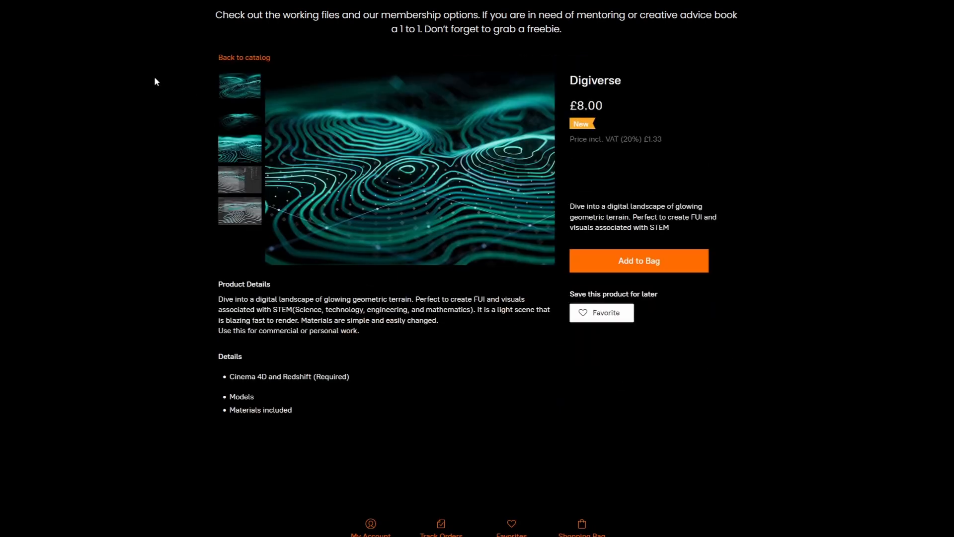
pyautogui.click(233, 124)
pyautogui.click(235, 161)
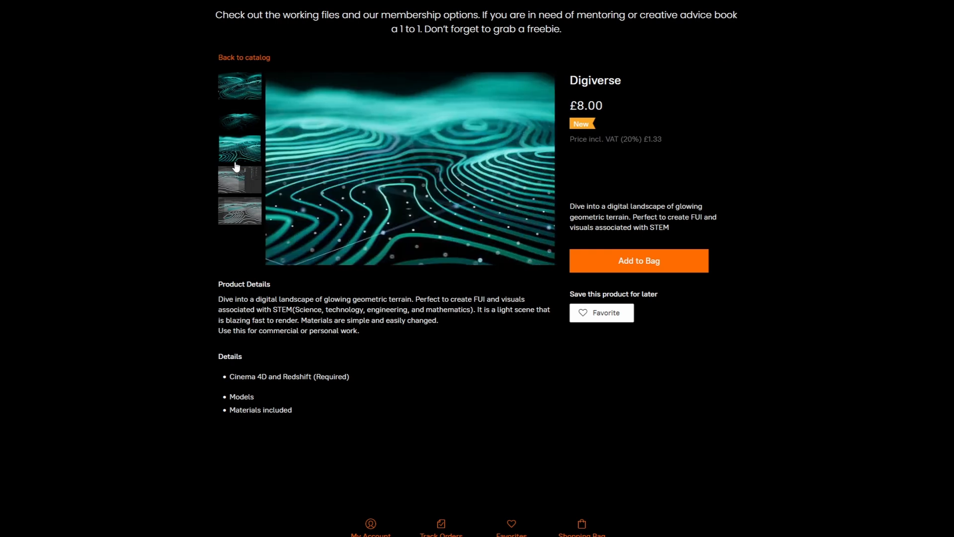
pyautogui.click(236, 195)
pyautogui.click(237, 223)
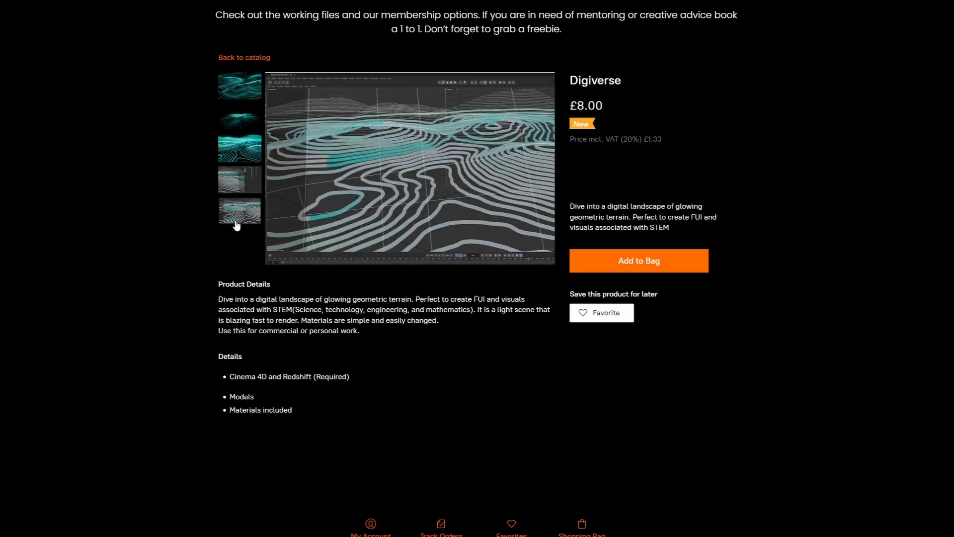
pyautogui.click(238, 97)
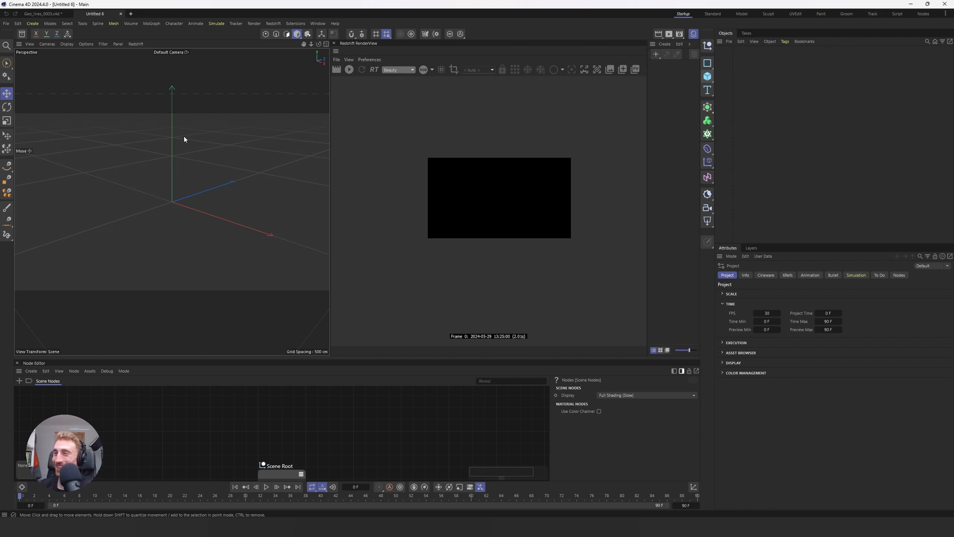
# Step: Add a Landscape object to the scene and set its height to 400 cm
pyautogui.hotkey('shift', 'c')
pyautogui.write('mo')
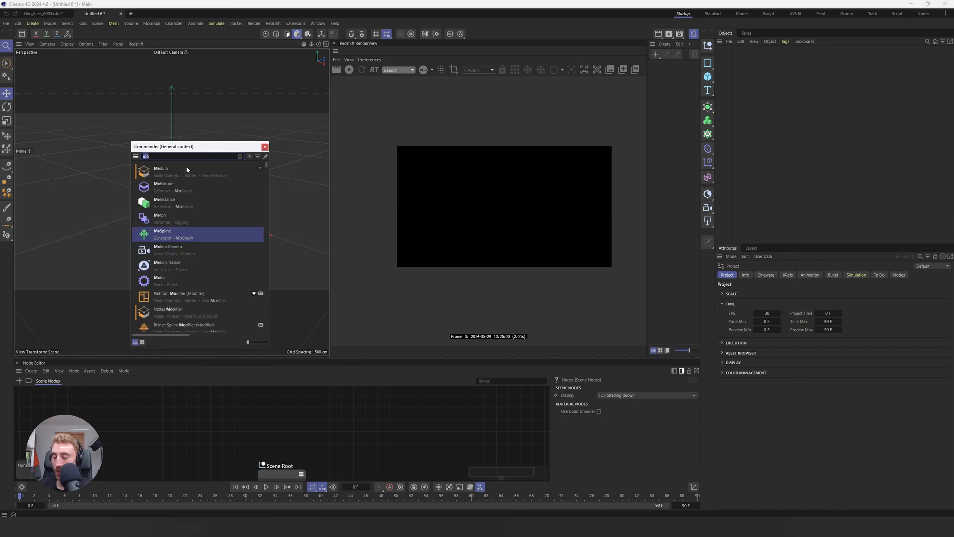
pyautogui.write('lan')
pyautogui.press('Return')
pyautogui.doubleClick(777, 293)
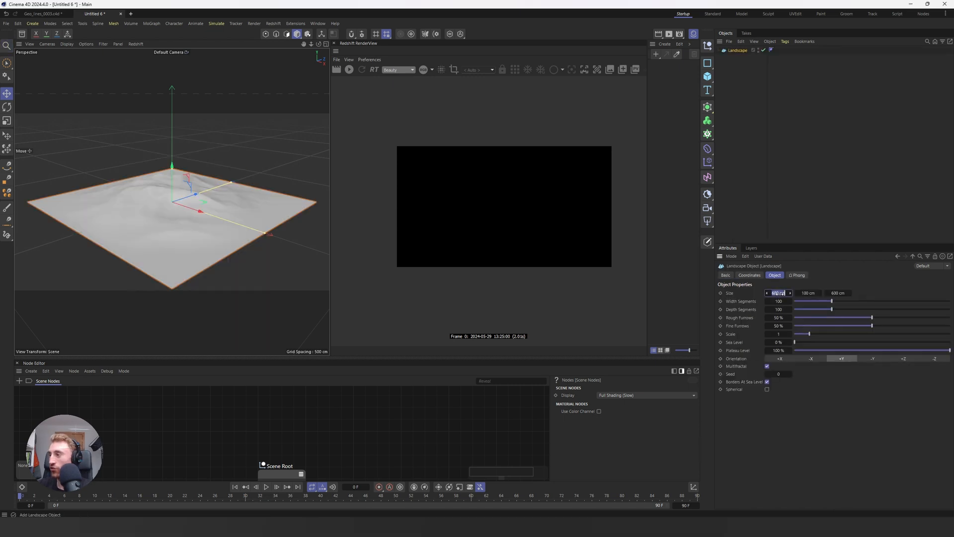
pyautogui.doubleClick(805, 293)
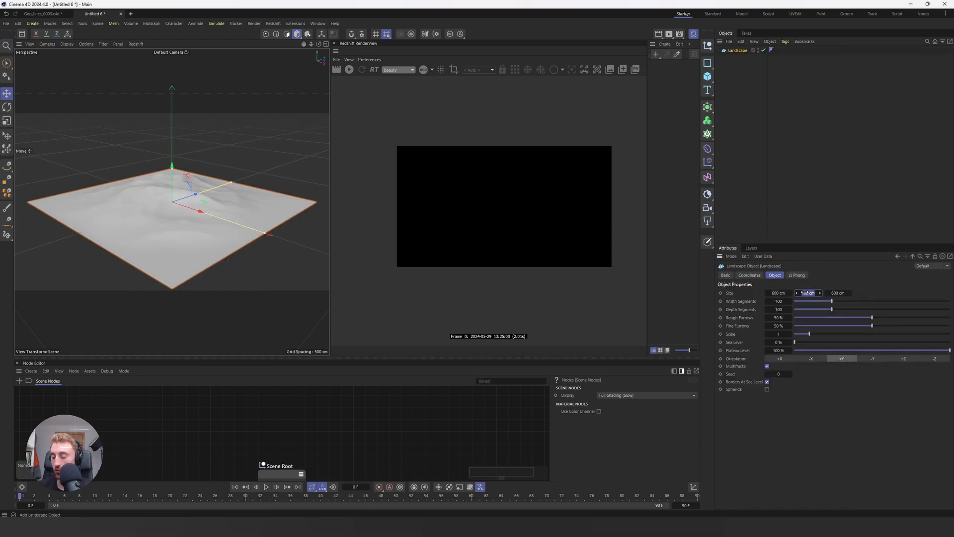
pyautogui.write('300')
pyautogui.press('Return')
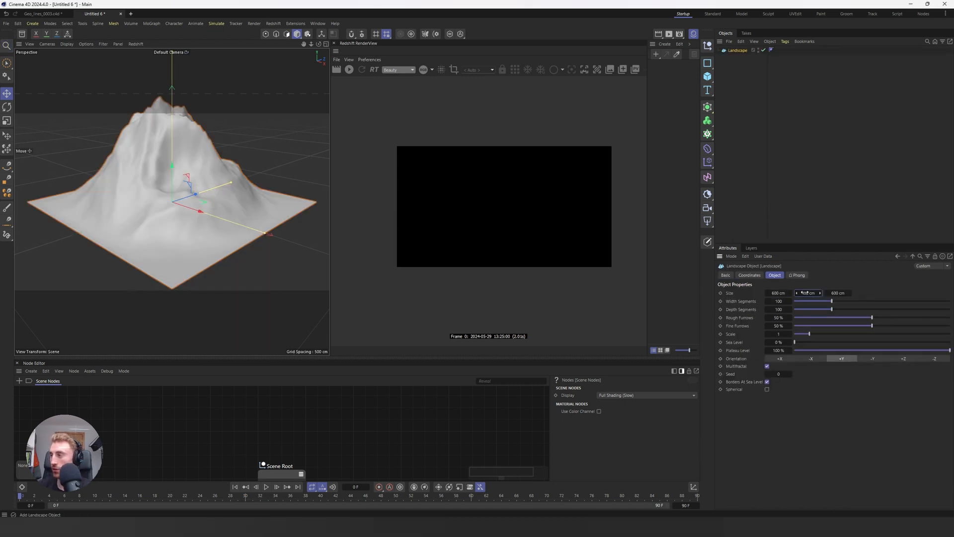
# Step: Set the landscape's width segments and depth segments to 500 each
pyautogui.click(779, 301)
pyautogui.write('500')
pyautogui.press('Tab')
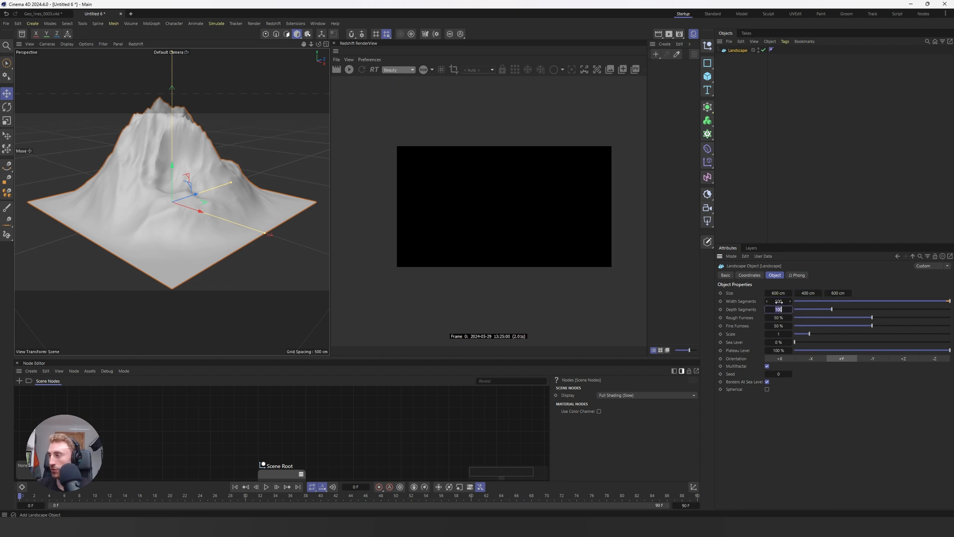
pyautogui.press('BackSpace')
pyautogui.write('500')
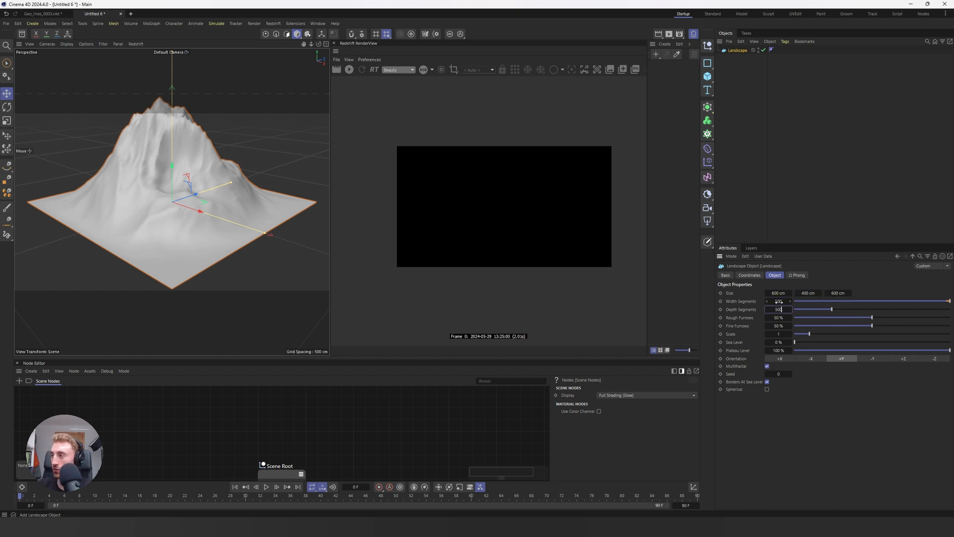
# Step: Set the landscape's rough furrows and fine furrows to 0%
pyautogui.press('Tab')
pyautogui.press('BackSpace')
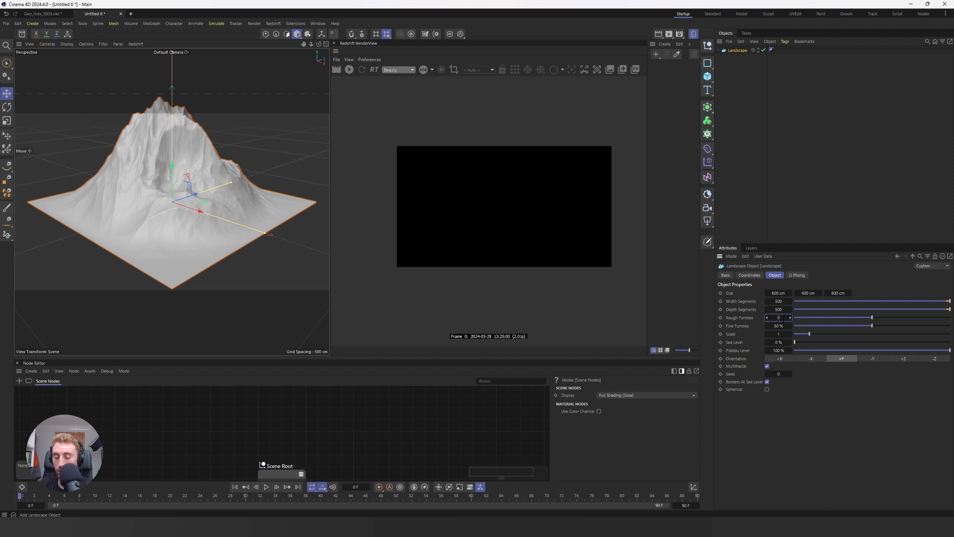
pyautogui.press('Tab')
pyautogui.press('BackSpace')
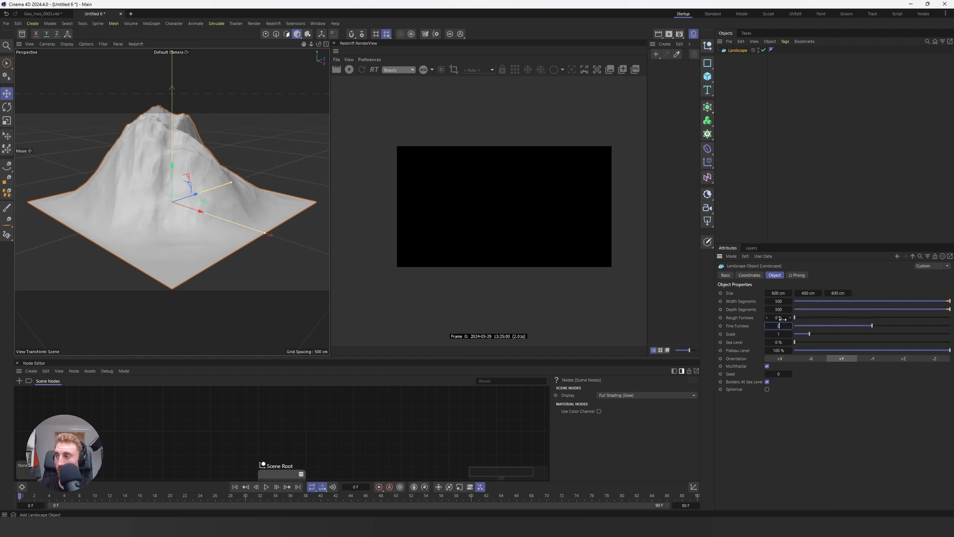
pyautogui.press('Return')
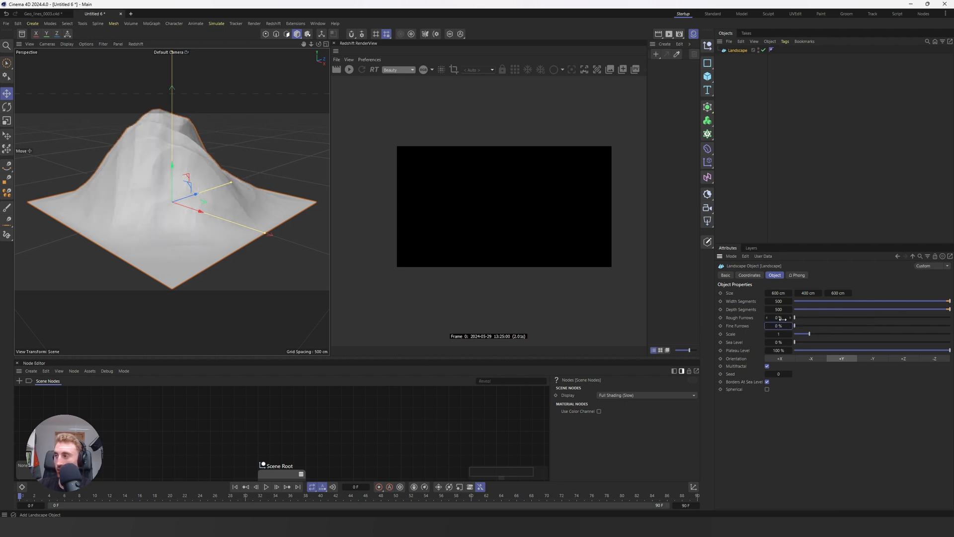
# Step: Disable Multifractal on the landscape and raise its sea level to 11%
pyautogui.click(767, 366)
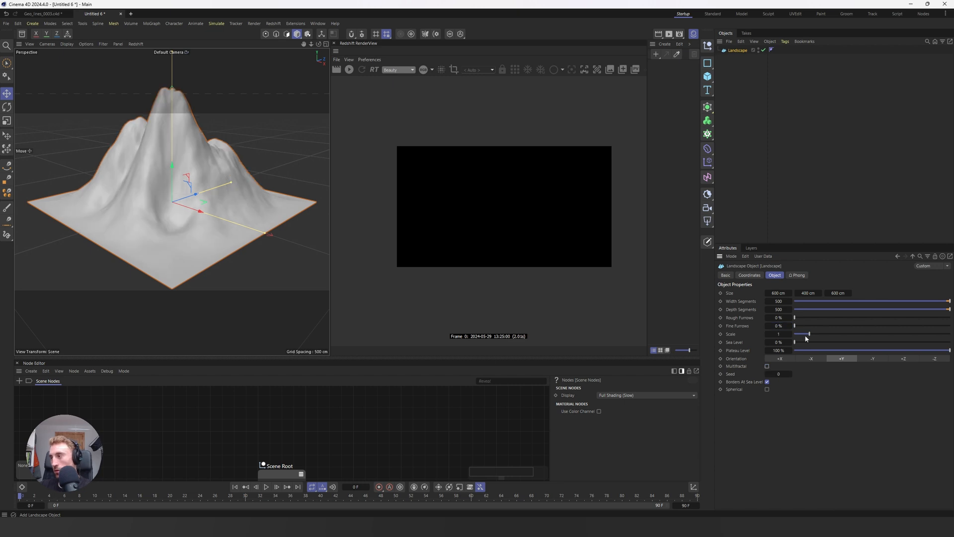
pyautogui.moveTo(795, 342); pyautogui.dragTo(812, 346)
pyautogui.click(789, 153)
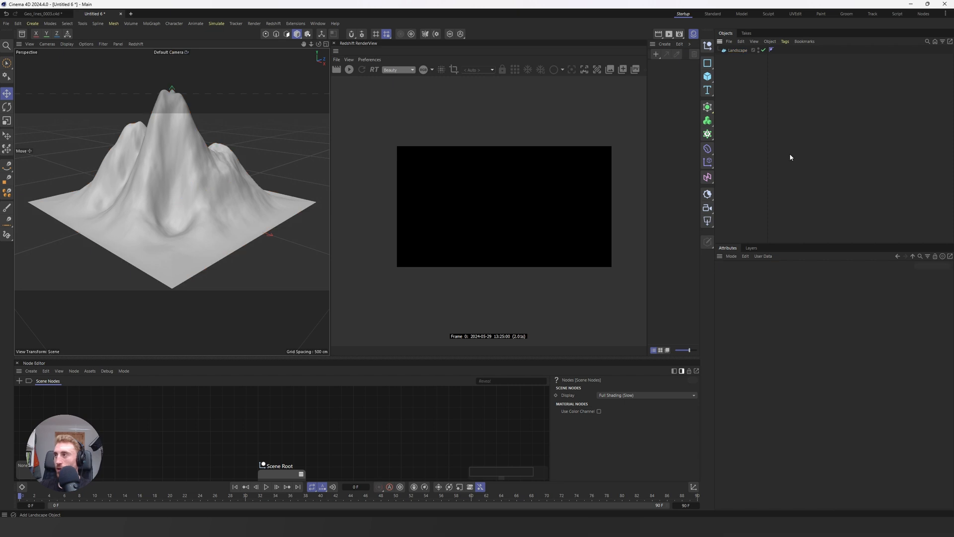
# Step: Create a null object and rename it Archive
pyautogui.click(708, 46)
pyautogui.doubleClick(736, 52)
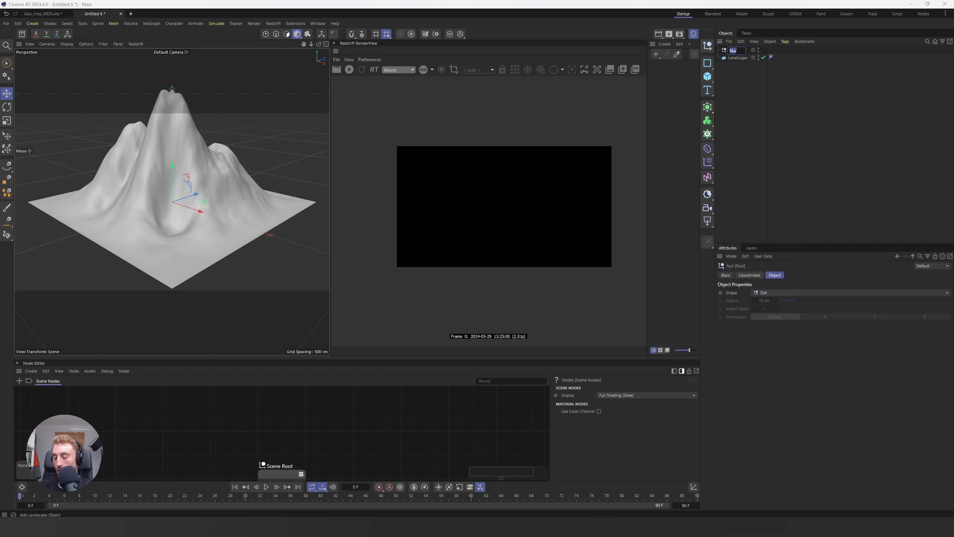
pyautogui.write('A')
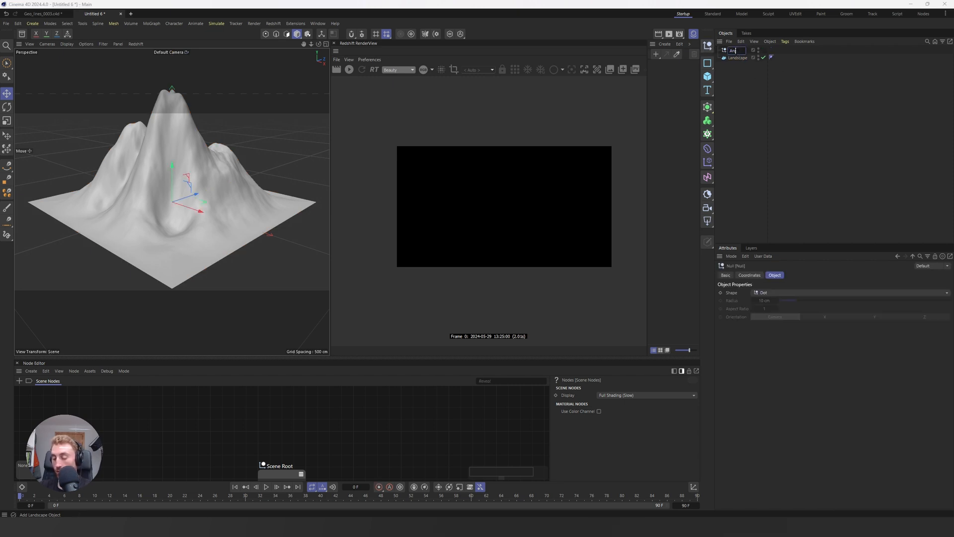
pyautogui.write('rchive')
pyautogui.press('Return')
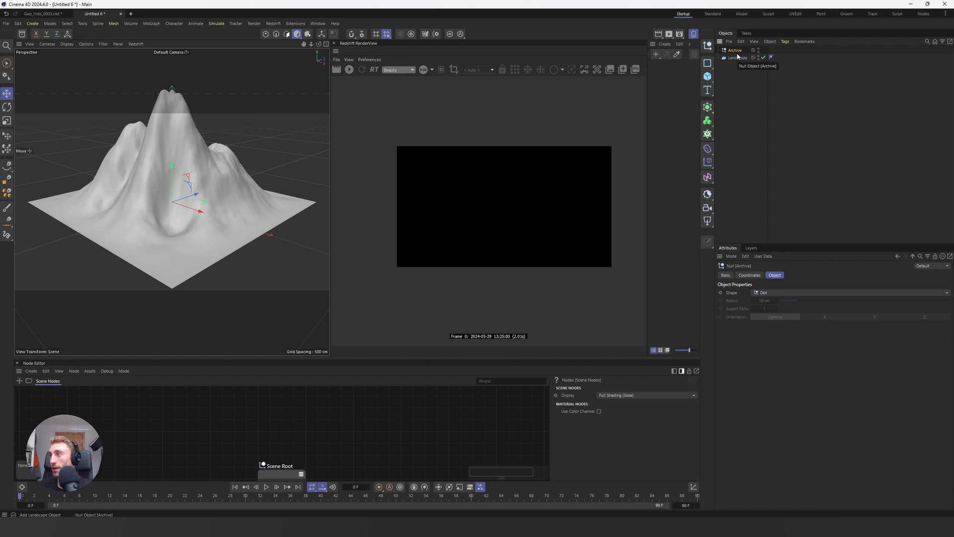
# Step: Move the Landscape into the Archive null and place a duplicate of it outside the null
pyautogui.click(738, 61)
pyautogui.moveTo(738, 60); pyautogui.dragTo(737, 52)
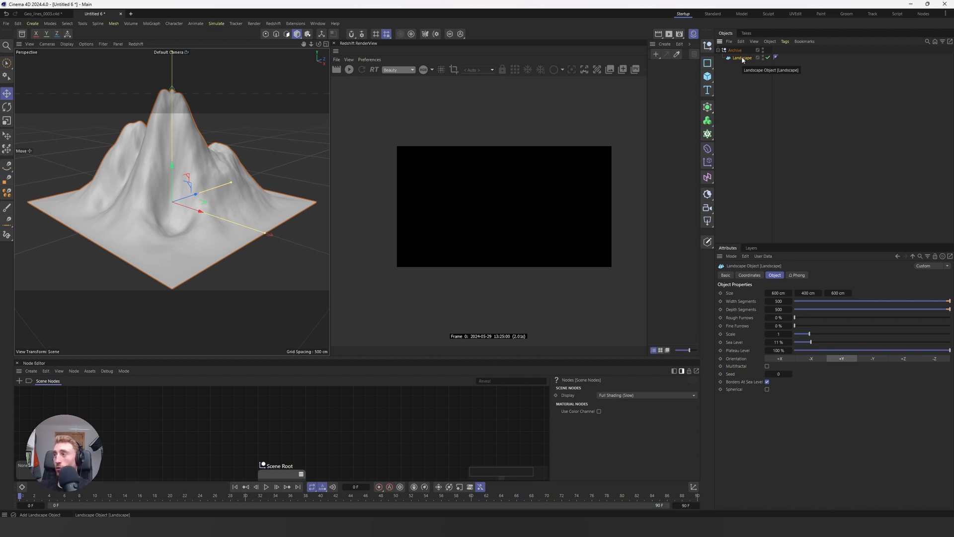
pyautogui.keyDown('ctrl'); pyautogui.moveTo(741, 59); pyautogui.dragTo(744, 117); pyautogui.keyUp('ctrl')
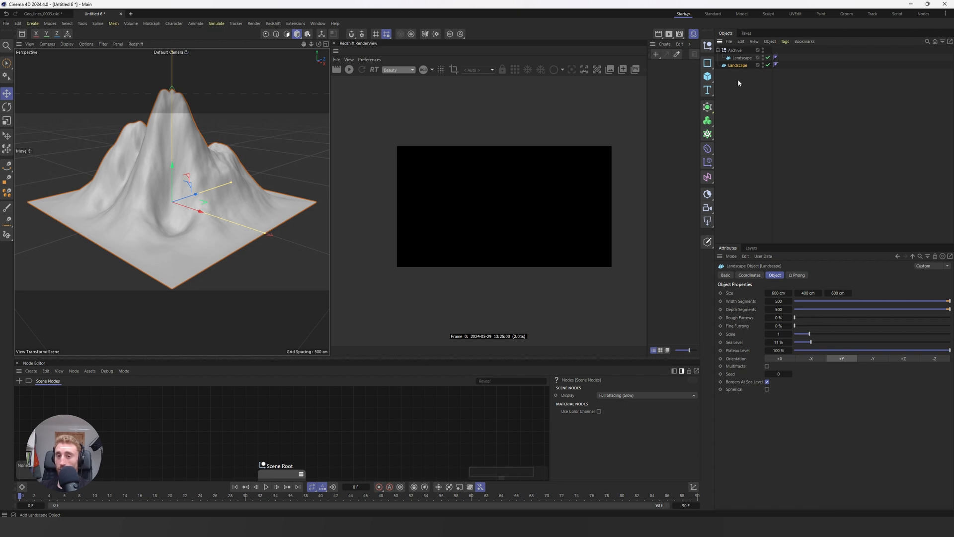
# Step: Collapse the Archive null and hide it in both the viewport and the render, keeping the outer Landscape enabled
pyautogui.click(718, 51)
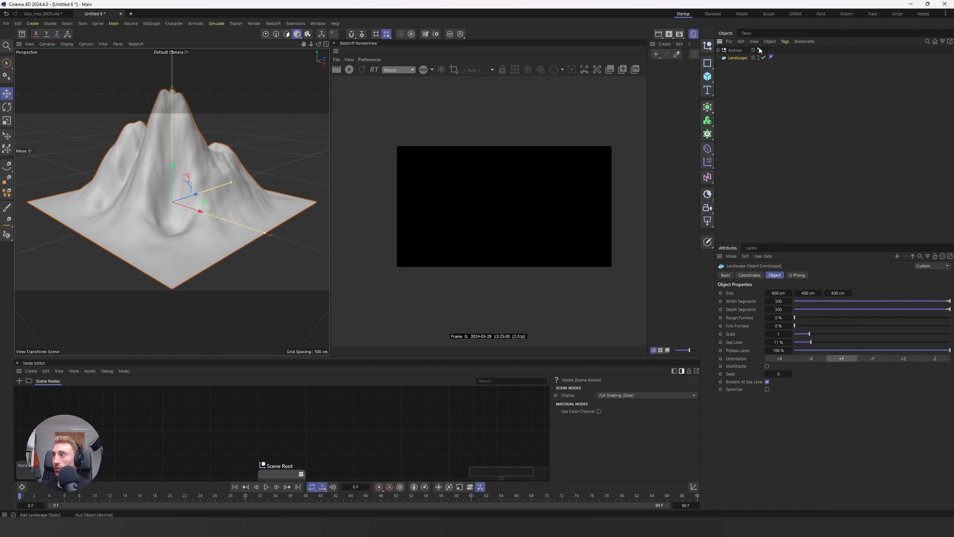
pyautogui.doubleClick(759, 49)
pyautogui.doubleClick(758, 52)
pyautogui.click(763, 58)
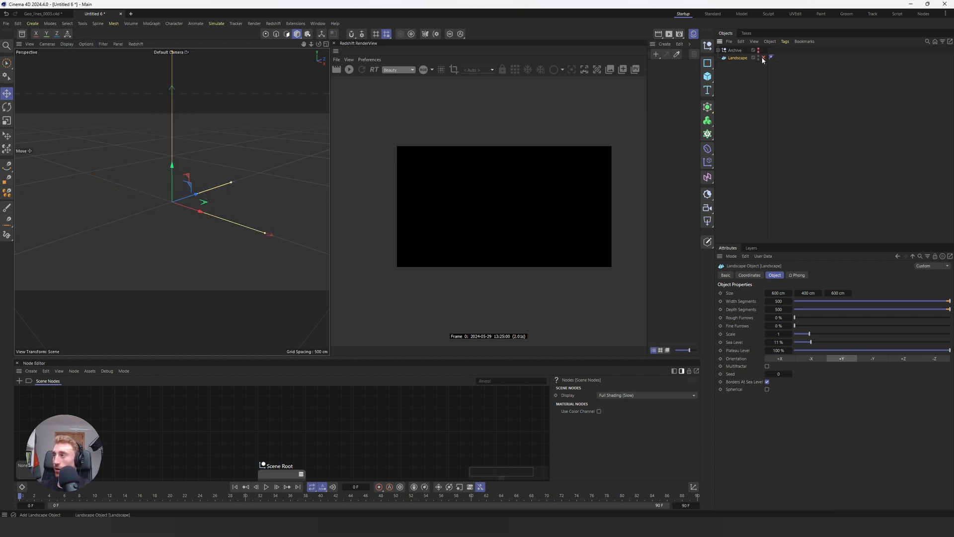
pyautogui.click(763, 58)
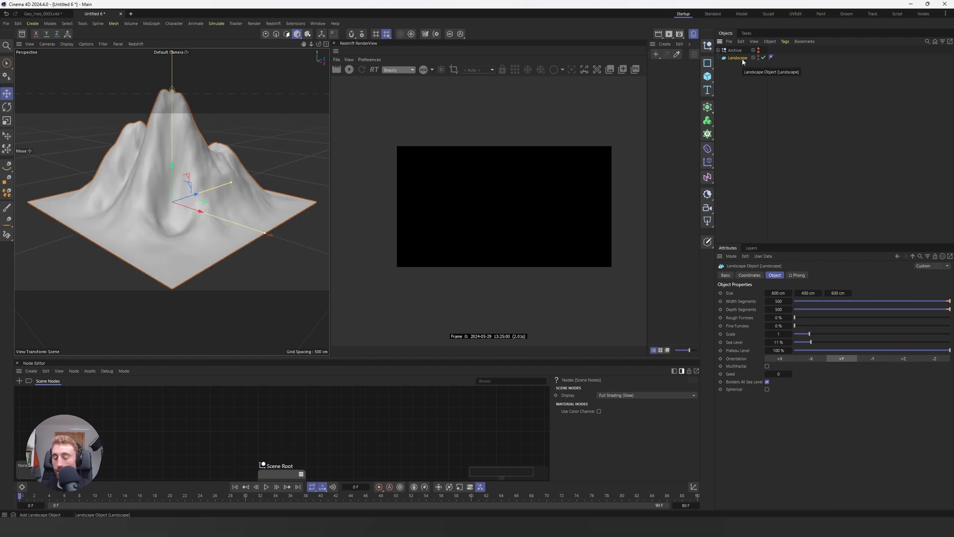
# Step: Convert the outer Landscape to an editable polygon object and select all its polygons
pyautogui.press('c')
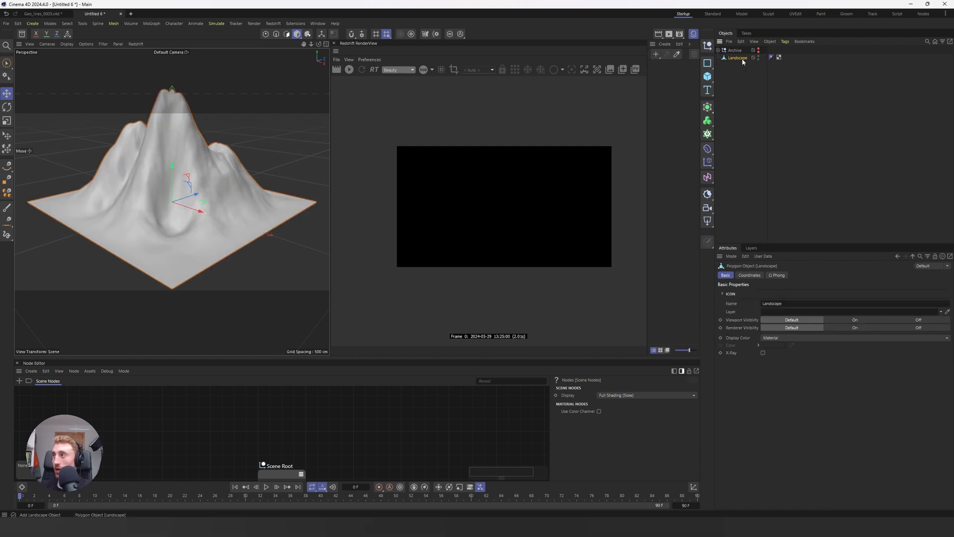
pyautogui.press('Return')
pyautogui.keyDown('alt'); pyautogui.moveTo(191, 164); pyautogui.dragTo(173, 205, button='middle'); pyautogui.keyUp('alt')
pyautogui.hotkey('ctrl', 'a')
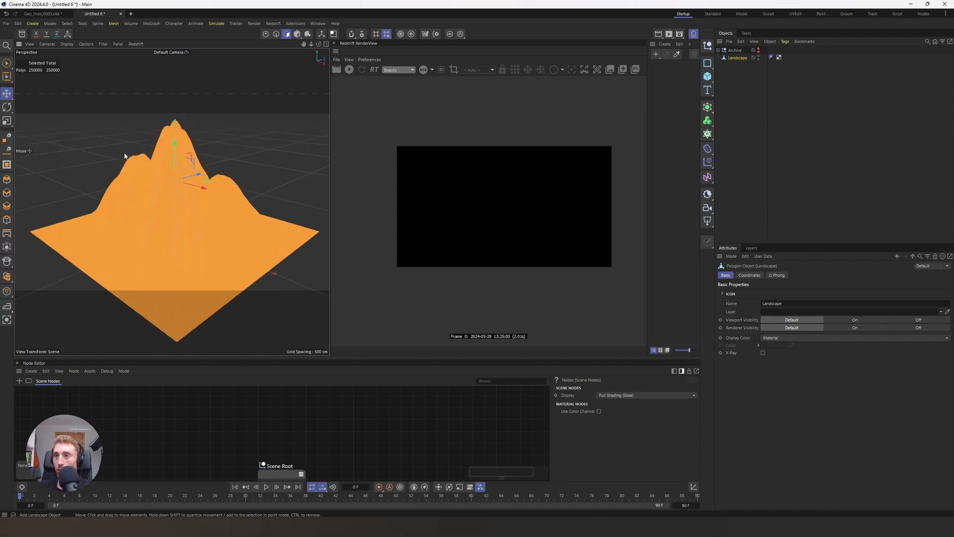
# Step: Activate the Plane Cut tool on the landscape with plane mode World and plane XZ
pyautogui.rightClick(124, 156)
pyautogui.click(146, 361)
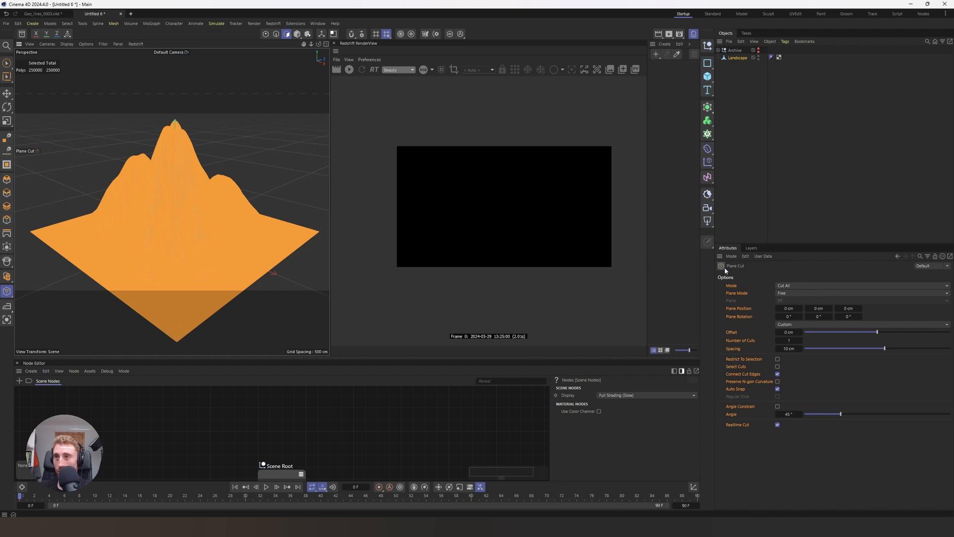
pyautogui.click(791, 295)
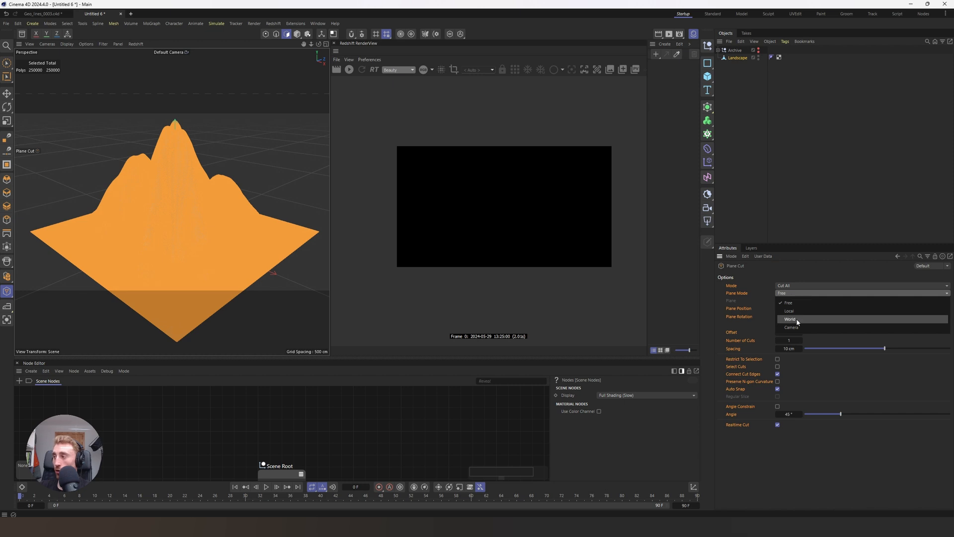
pyautogui.click(797, 318)
pyautogui.click(796, 301)
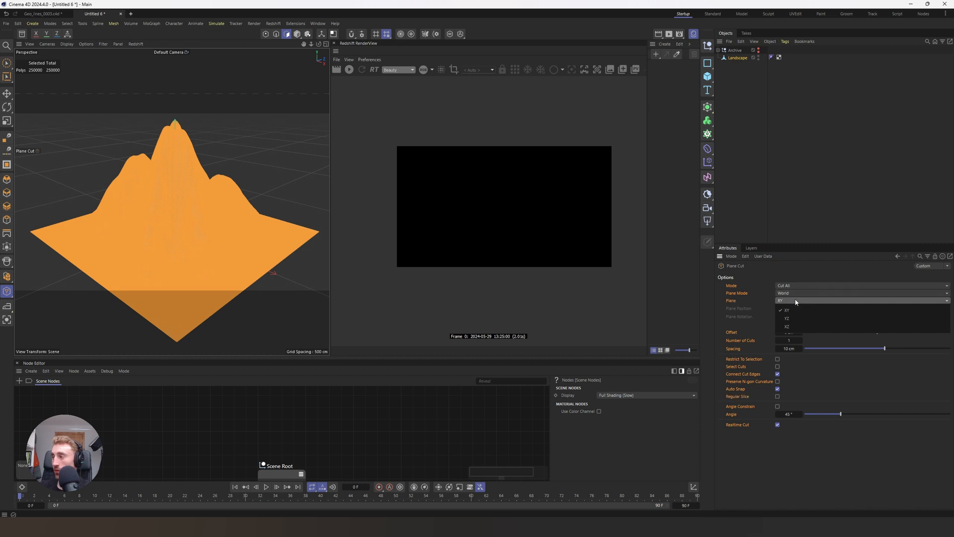
pyautogui.click(797, 327)
# Step: Set the plane cut to 50 cuts with a spacing of 5 cm
pyautogui.click(788, 340)
pyautogui.write('100')
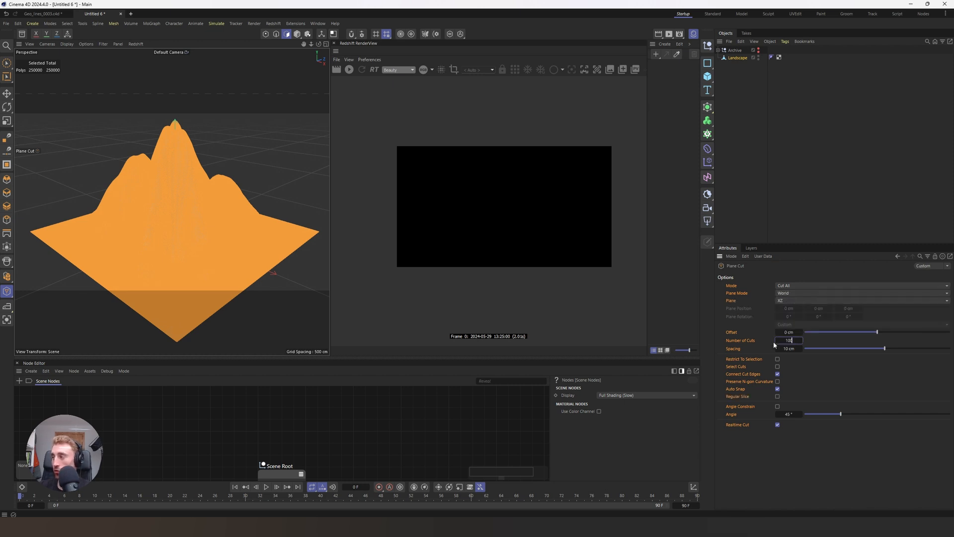
pyautogui.moveTo(794, 340); pyautogui.dragTo(770, 340)
pyautogui.write('50')
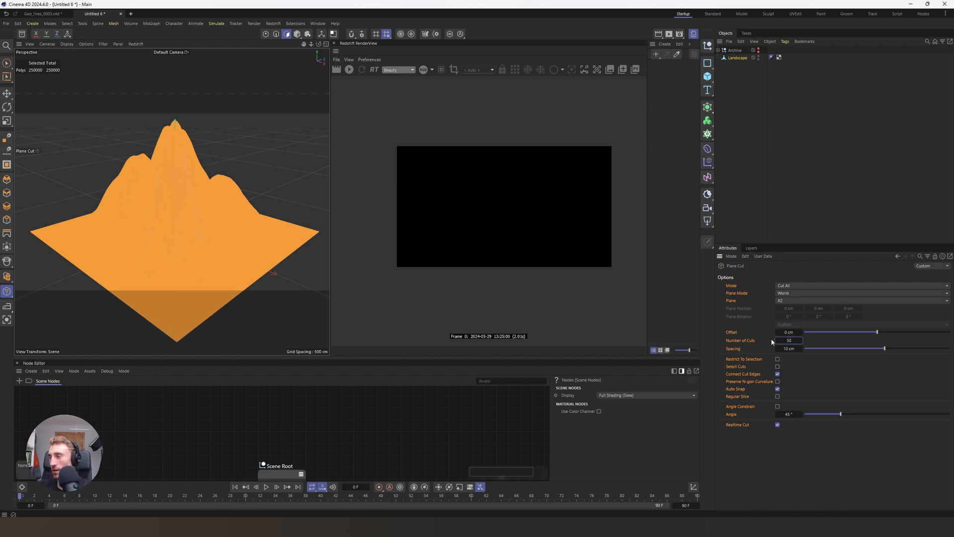
pyautogui.click(795, 348)
pyautogui.write('5')
pyautogui.press('Return')
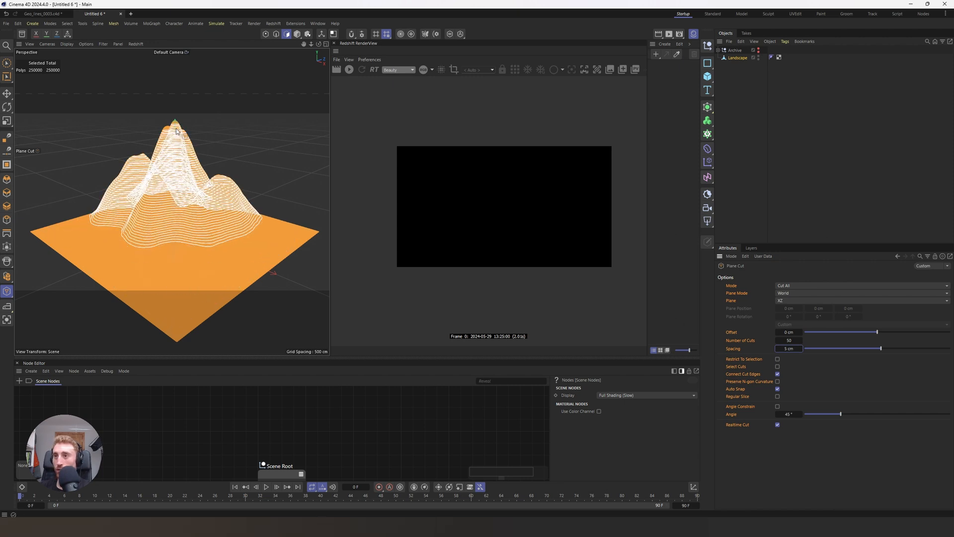
# Step: Try a plane cut spacing of 20 cm on the landscape
pyautogui.keyDown('alt'); pyautogui.moveTo(176, 150); pyautogui.dragTo(157, 147); pyautogui.keyUp('alt')
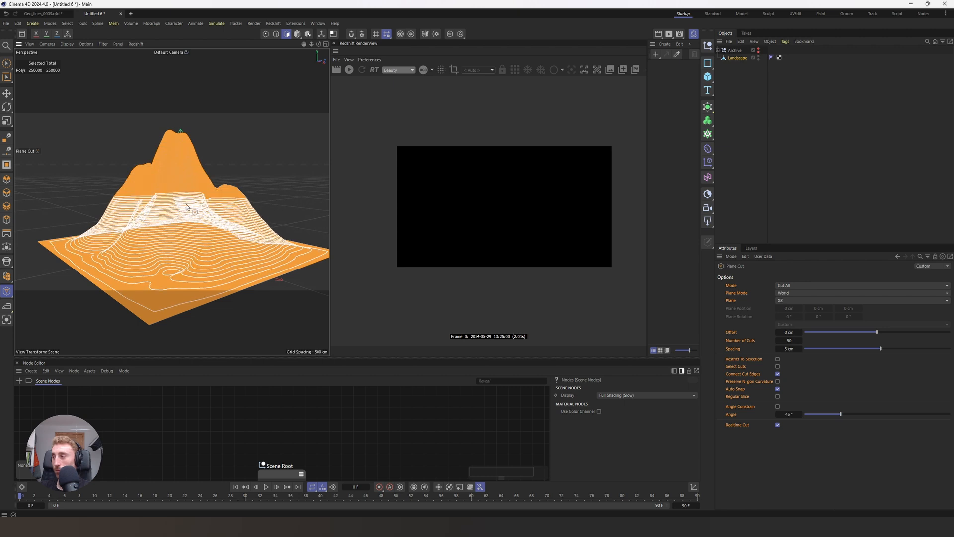
pyautogui.doubleClick(787, 349)
pyautogui.write('20')
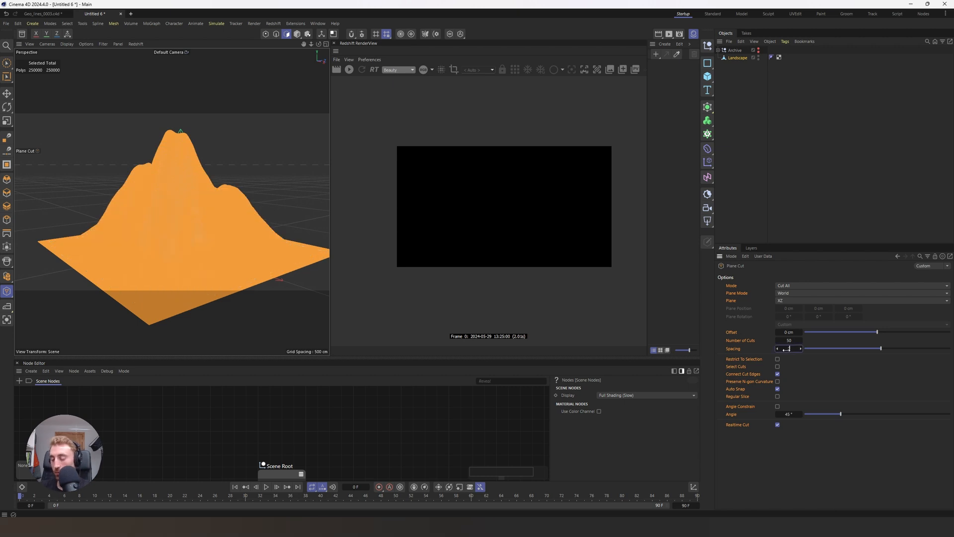
pyautogui.press('Return')
# Step: Apply the plane cut through the landscape at 15 cm spacing with Select Cuts enabled
pyautogui.doubleClick(786, 349)
pyautogui.write('15')
pyautogui.press('Return')
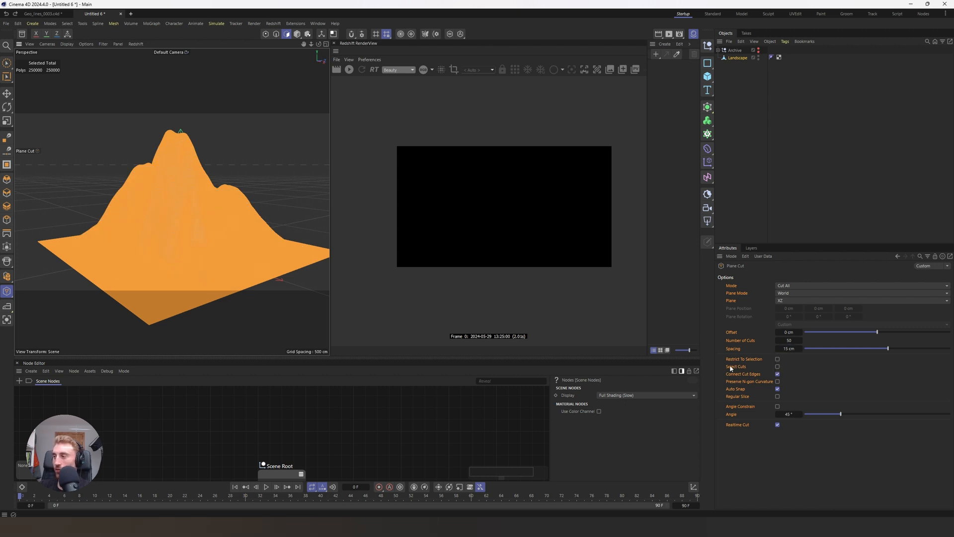
pyautogui.click(778, 366)
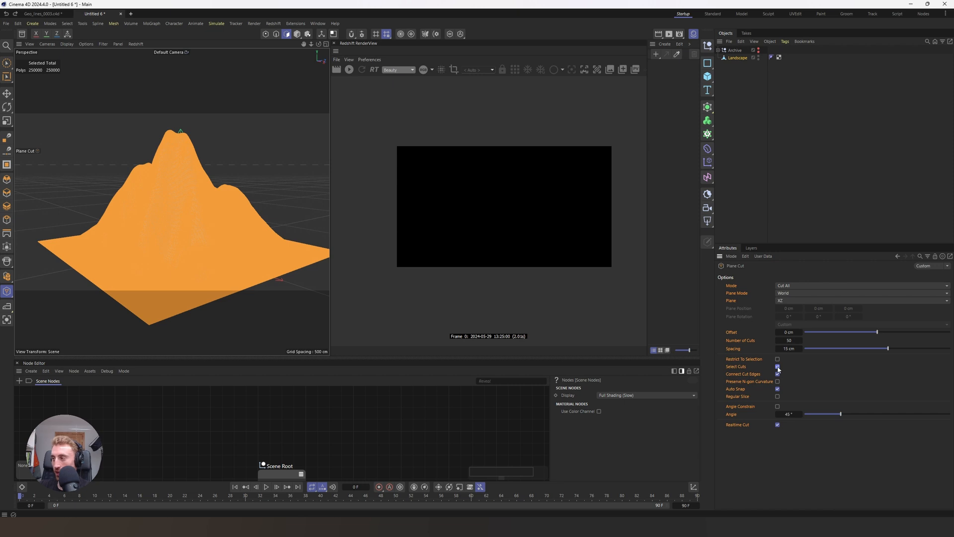
pyautogui.click(170, 147)
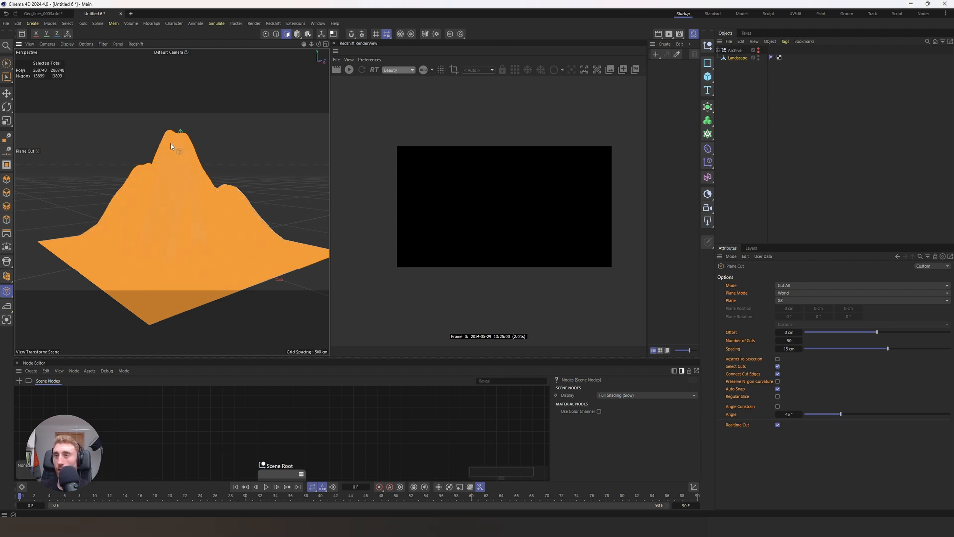
# Step: Convert the landscape's selected cut edges to a spline and delete the original Landscape mesh
pyautogui.click(276, 35)
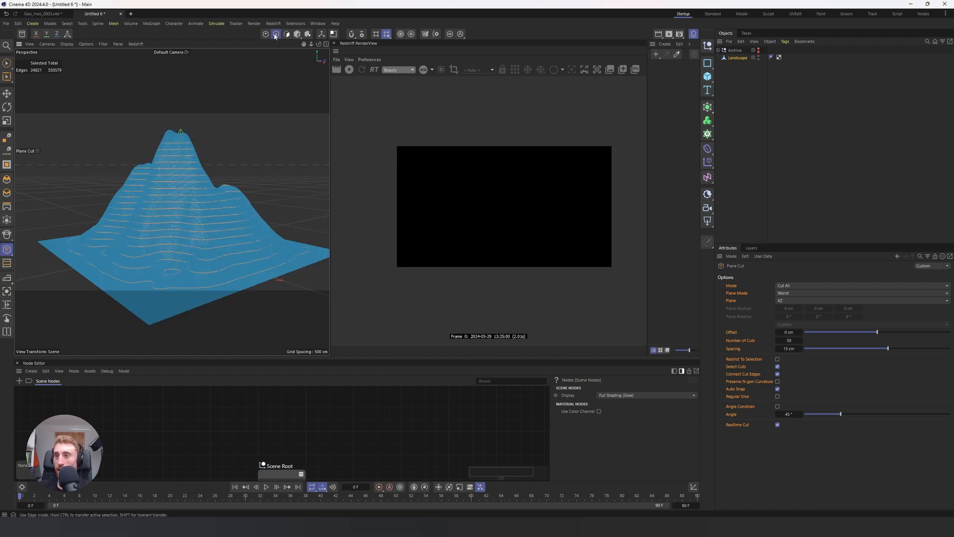
pyautogui.keyDown('alt'); pyautogui.moveTo(201, 143); pyautogui.dragTo(172, 162); pyautogui.keyUp('alt')
pyautogui.rightClick(175, 156)
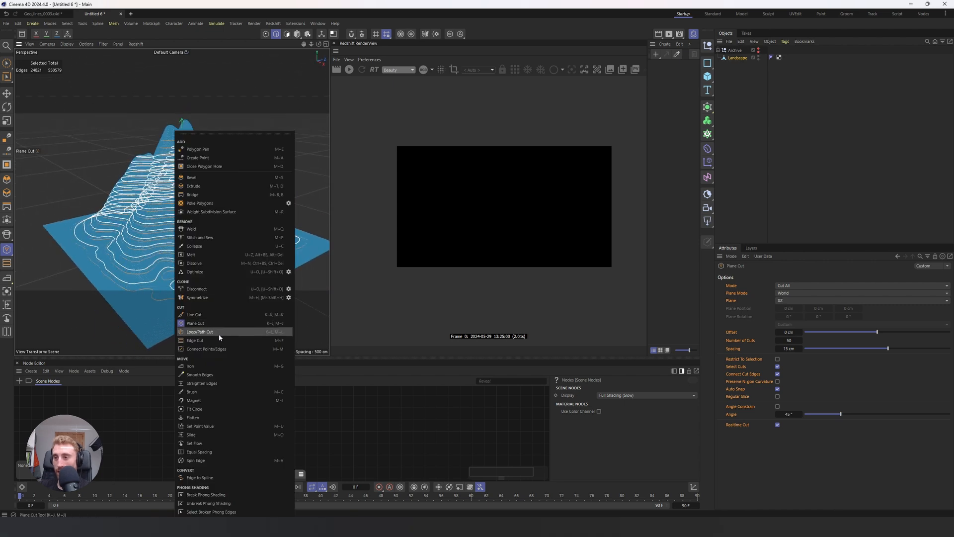
pyautogui.click(212, 476)
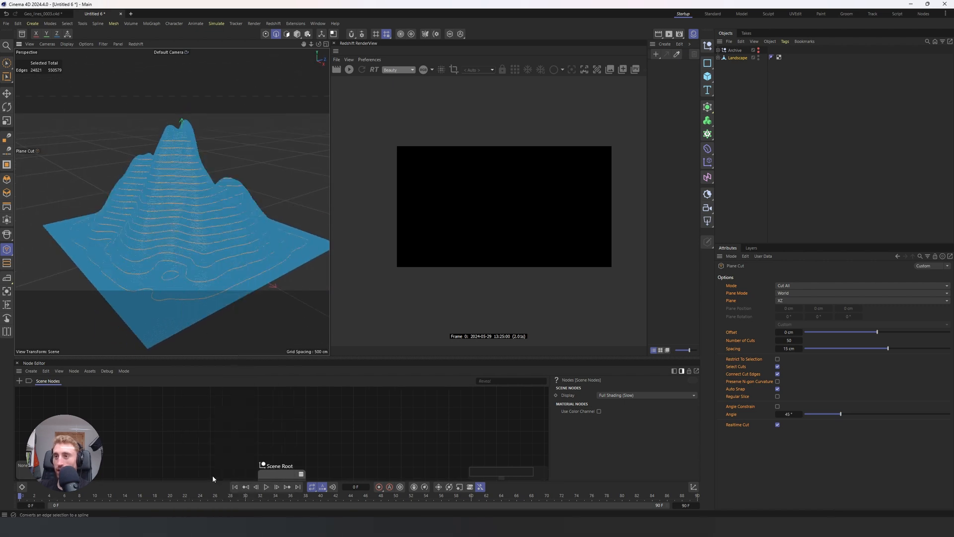
pyautogui.click(743, 58)
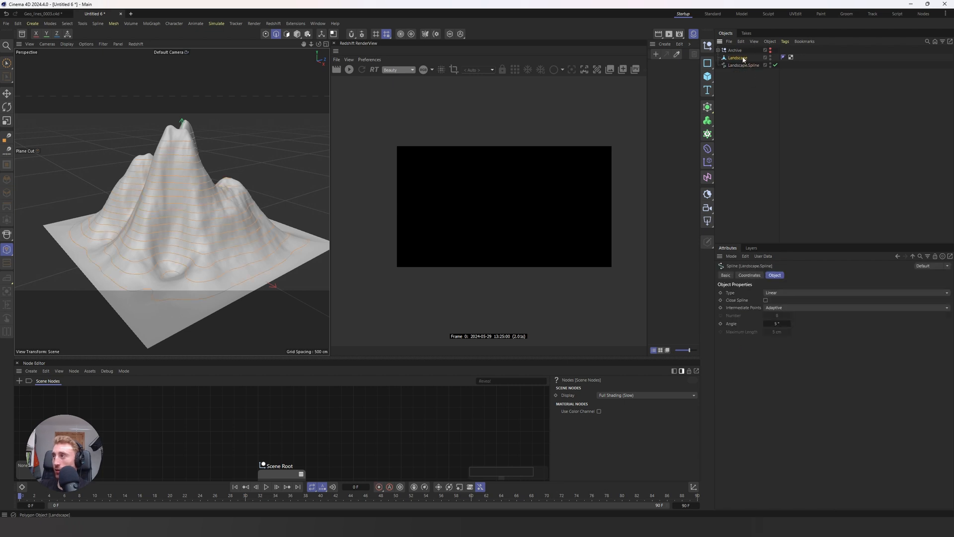
pyautogui.press('Delete')
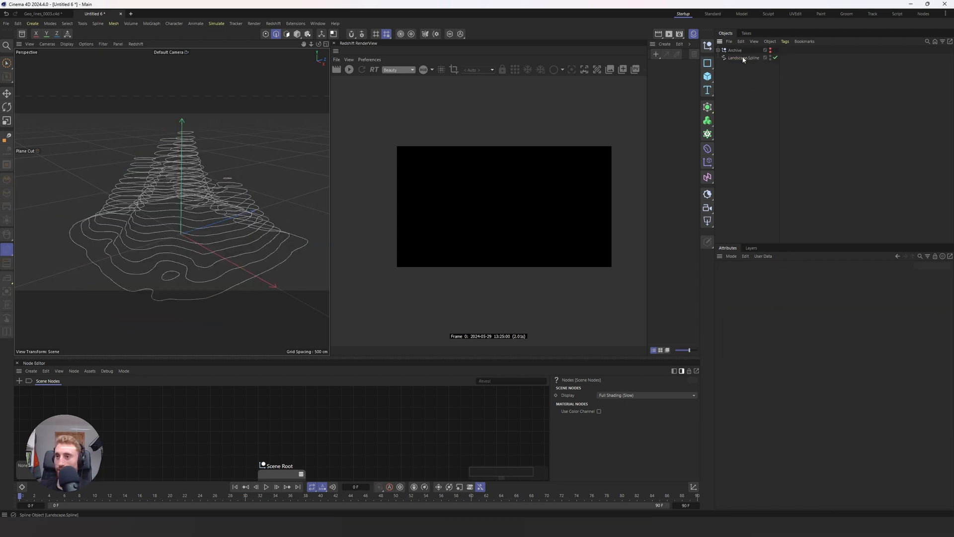
# Step: Scale the Landscape.Spline down along its Y axis in Model mode to flatten the contour lines
pyautogui.click(744, 59)
pyautogui.press('t')
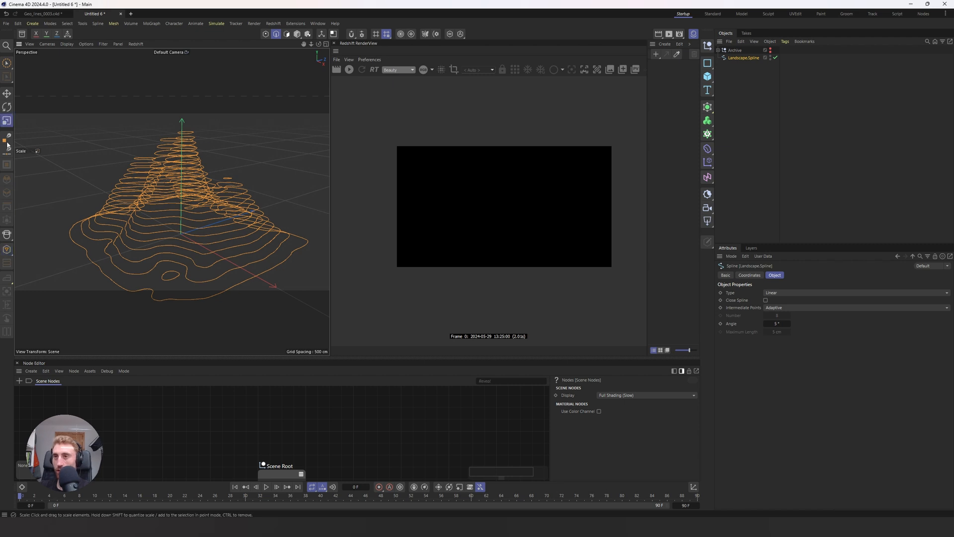
pyautogui.click(296, 34)
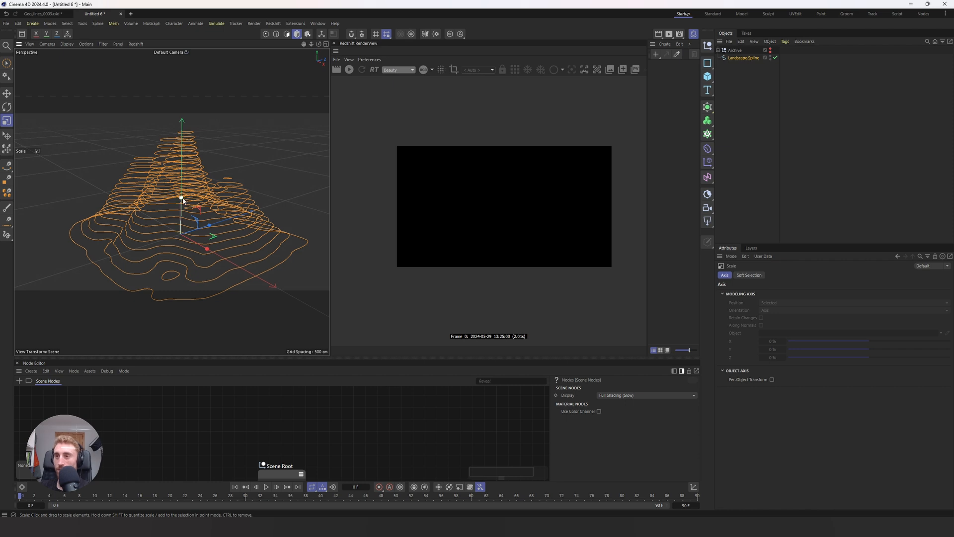
pyautogui.moveTo(182, 199); pyautogui.dragTo(191, 227)
pyautogui.click(280, 94)
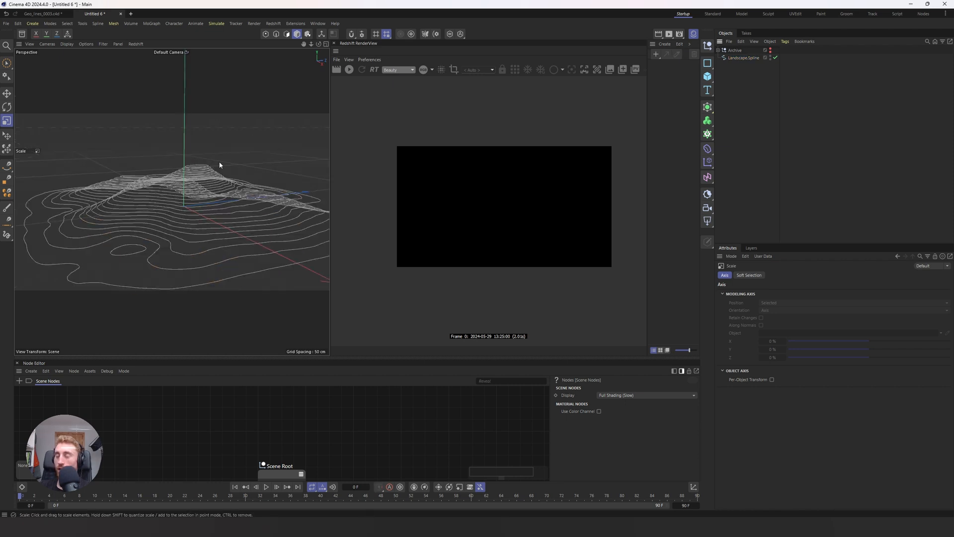
pyautogui.keyDown('alt'); pyautogui.moveTo(219, 163); pyautogui.dragTo(213, 160); pyautogui.keyUp('alt')
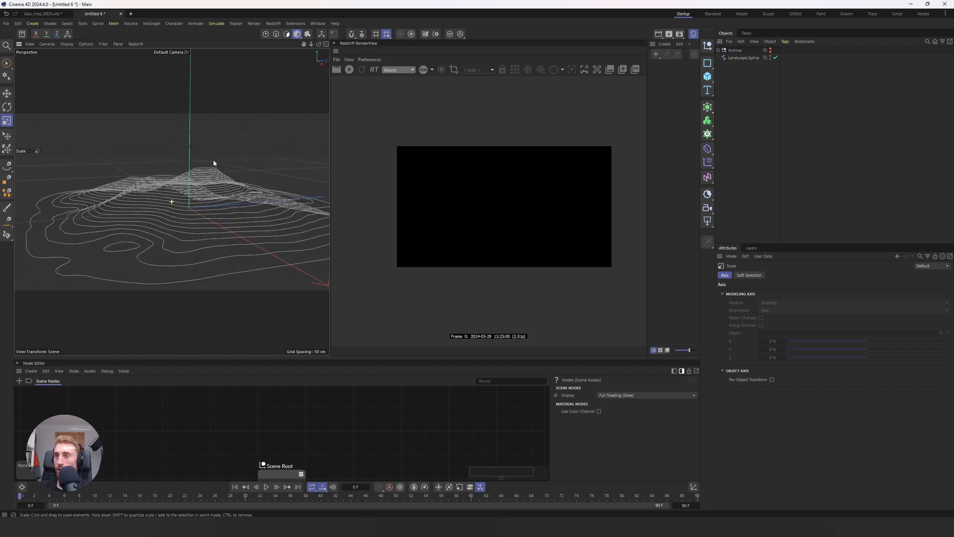
# Step: Widen the perspective viewport and add a Plane primitive to the scene
pyautogui.scroll(1, 409, 166)
pyautogui.scroll(1, 409, 166)
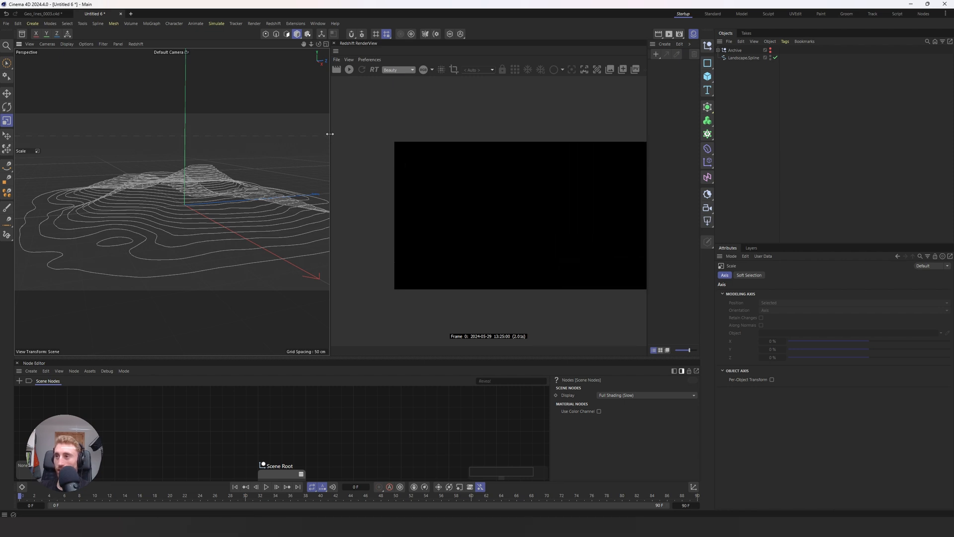
pyautogui.moveTo(330, 133); pyautogui.dragTo(367, 134)
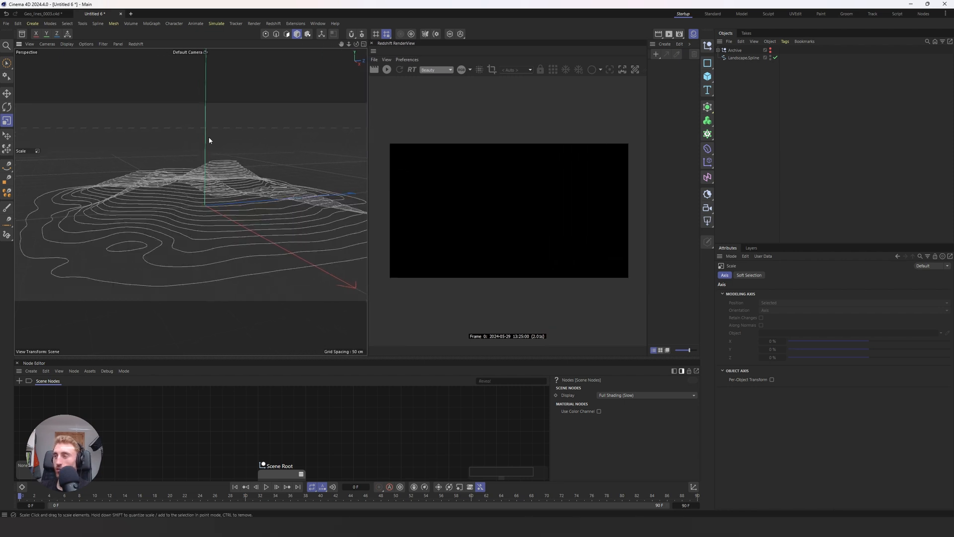
pyautogui.hotkey('shift', 'c')
pyautogui.write('lan')
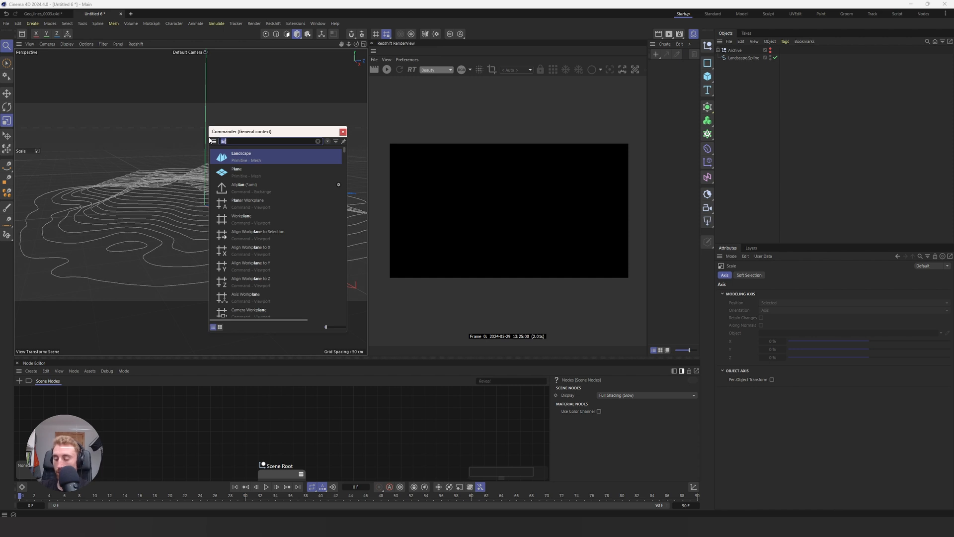
pyautogui.write('e')
pyautogui.press('Return')
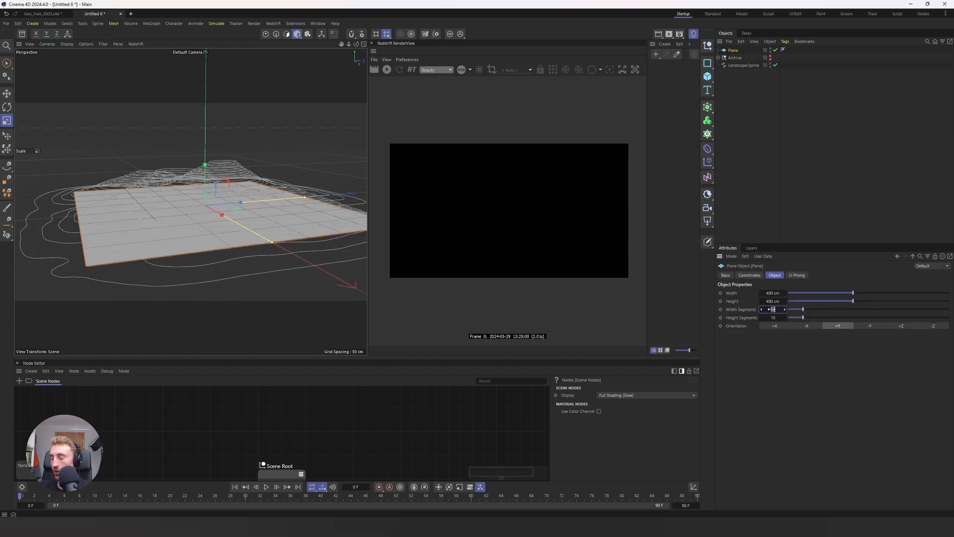
# Step: Give the plane 5 width and 5 height segments and a size of 600 by 600 cm
pyautogui.write('5')
pyautogui.press('Tab')
pyautogui.write('5')
pyautogui.press('Return')
pyautogui.click(771, 292)
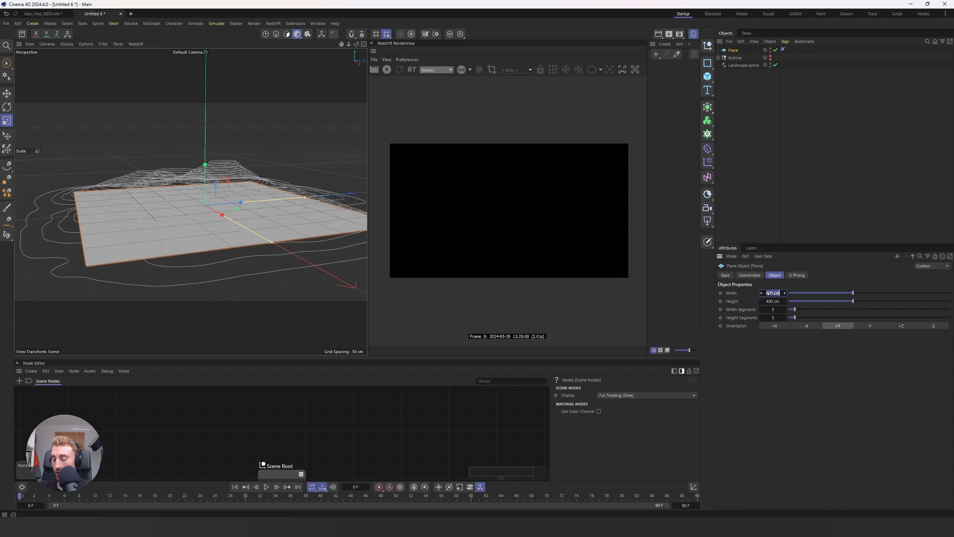
pyautogui.write('600')
pyautogui.press('Tab')
pyautogui.write('600')
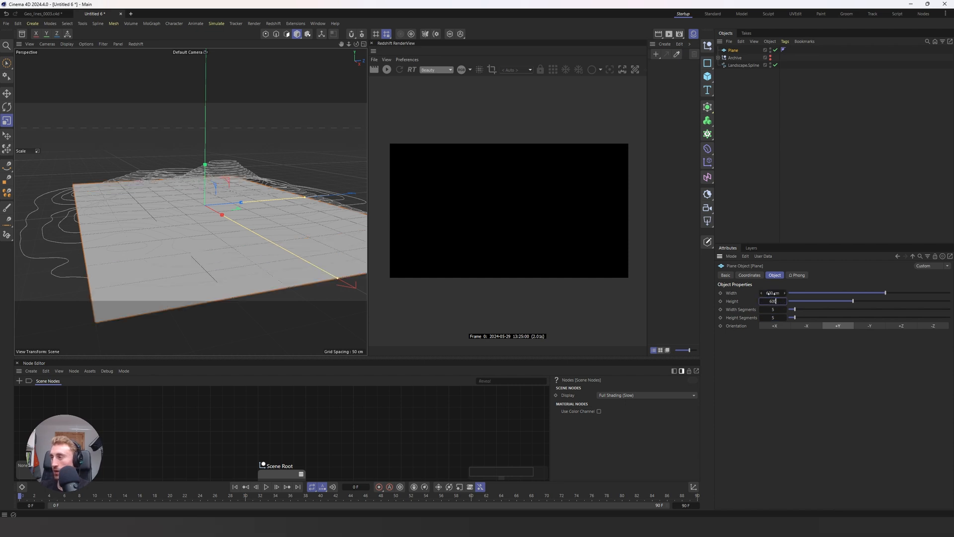
pyautogui.press('Return')
# Step: Add an Atom Array generator and make the plane its child
pyautogui.hotkey('shift', 'c')
pyautogui.write('atom')
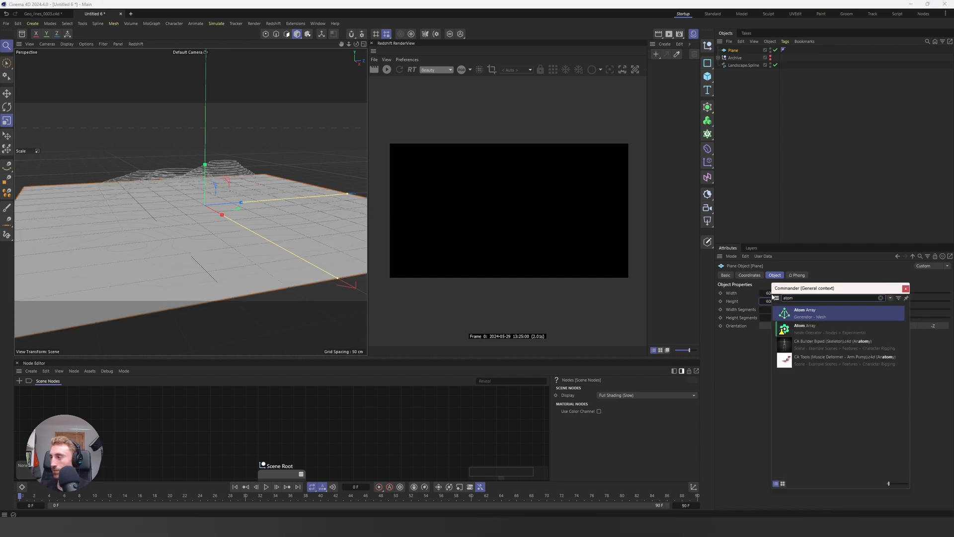
pyautogui.press('Return')
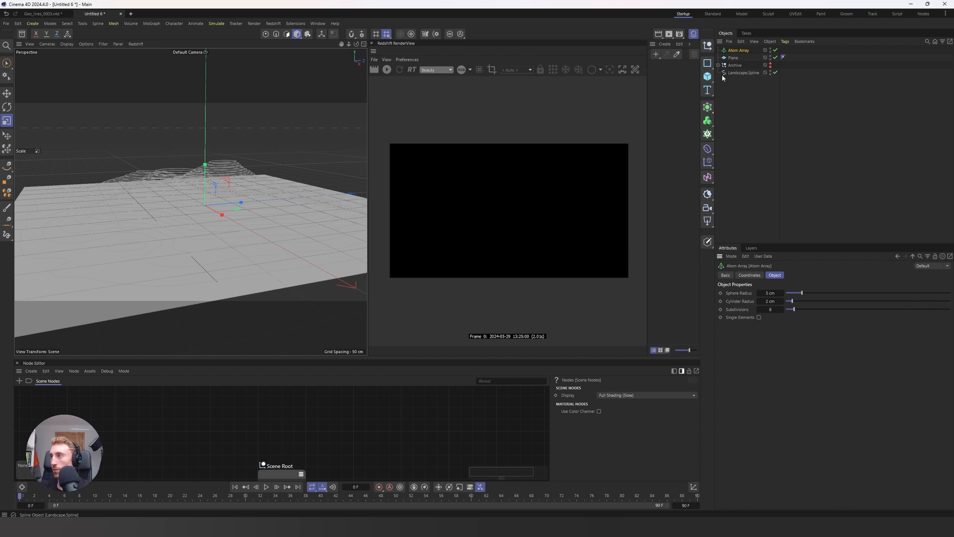
pyautogui.moveTo(733, 58); pyautogui.dragTo(739, 50)
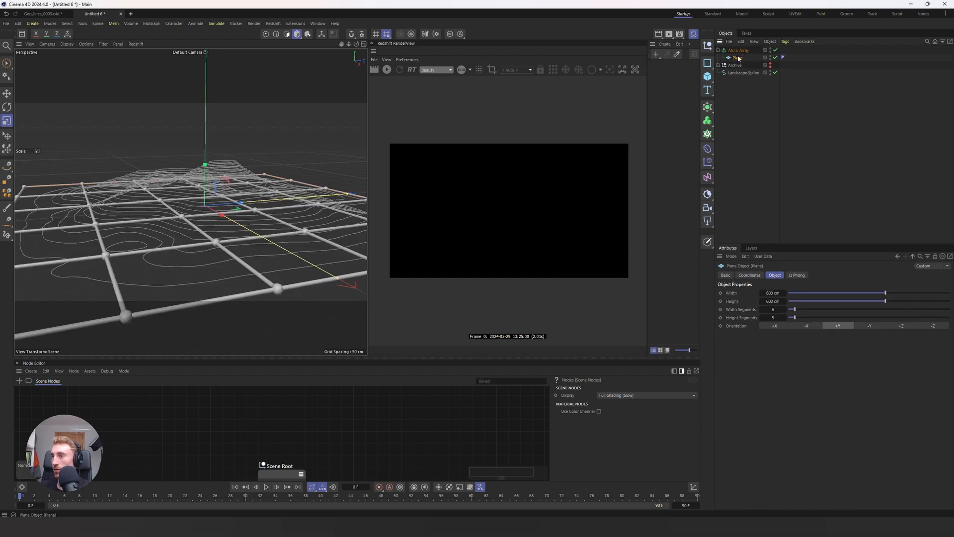
# Step: Set the Atom Array's sphere radius and cylinder radius to 1 cm each
pyautogui.click(738, 51)
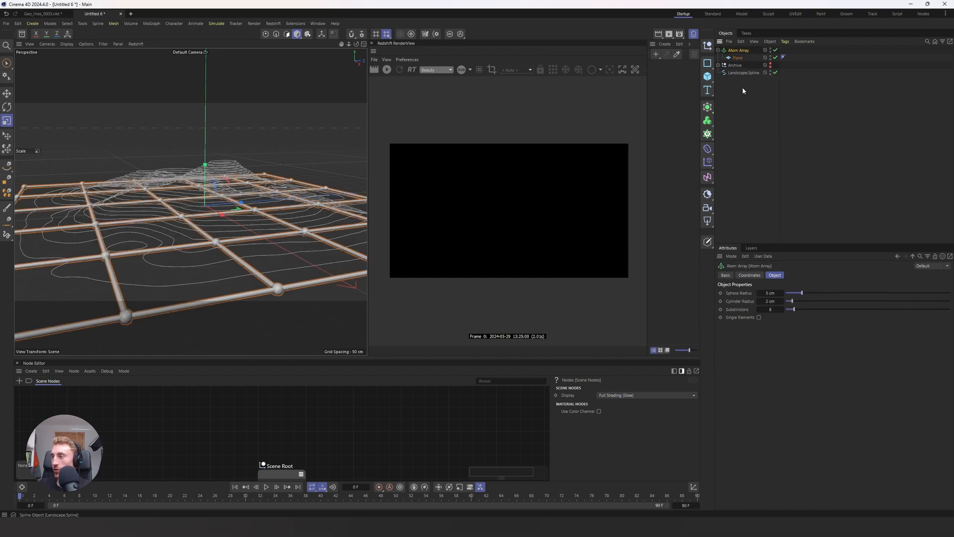
pyautogui.click(771, 293)
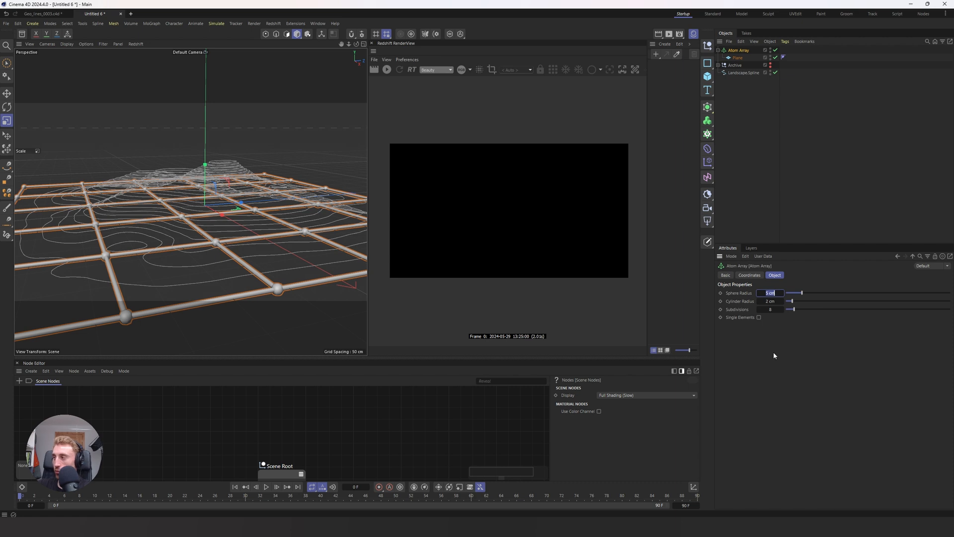
pyautogui.write('1')
pyautogui.press('Tab')
pyautogui.write('1')
pyautogui.press('Return')
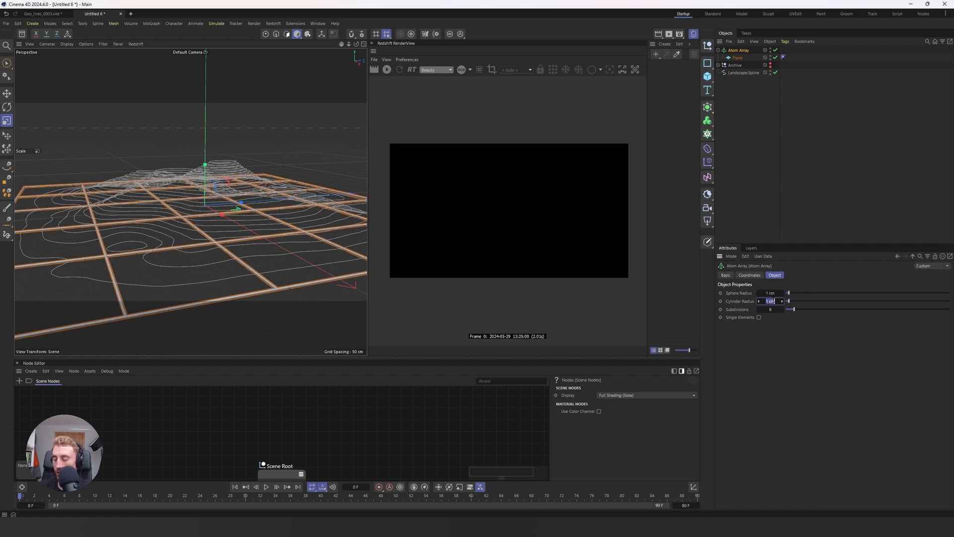
# Step: Duplicate the plane outside the Atom Array and give the copy 10 width and 10 height segments
pyautogui.click(738, 58)
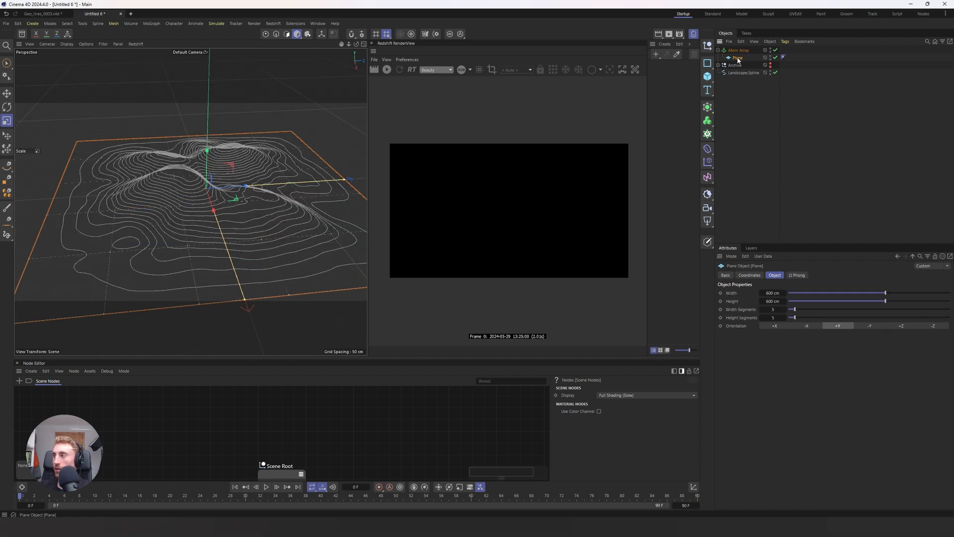
pyautogui.keyDown('ctrl'); pyautogui.moveTo(738, 60); pyautogui.dragTo(738, 138); pyautogui.keyUp('ctrl')
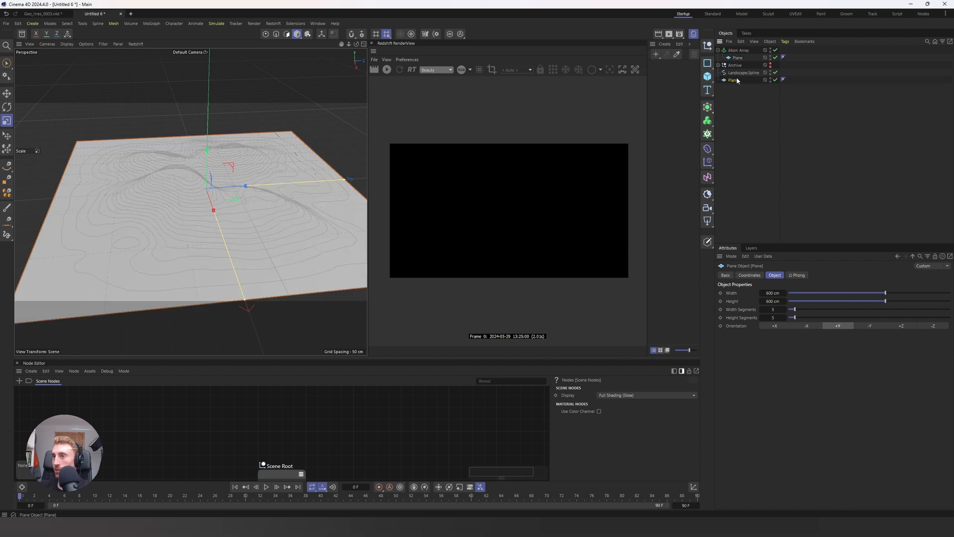
pyautogui.doubleClick(773, 293)
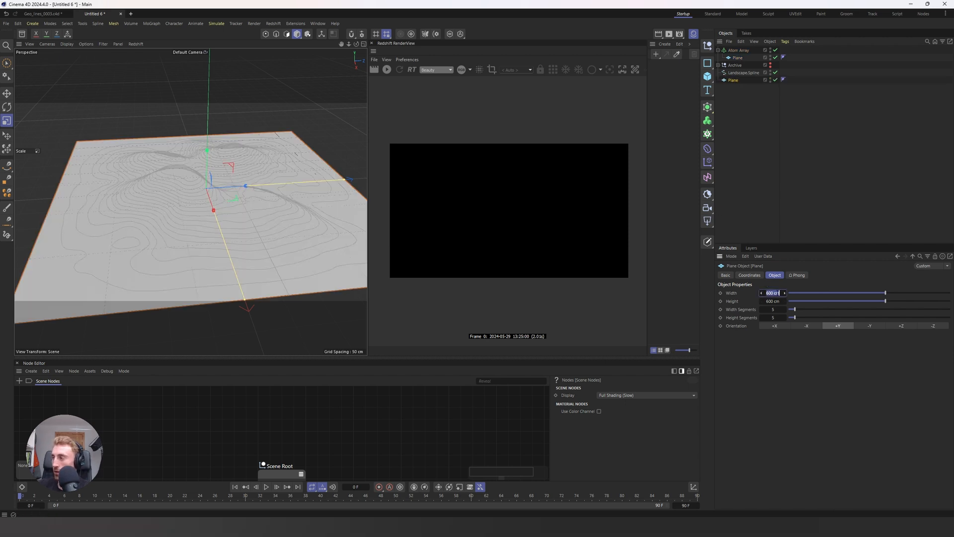
pyautogui.click(774, 309)
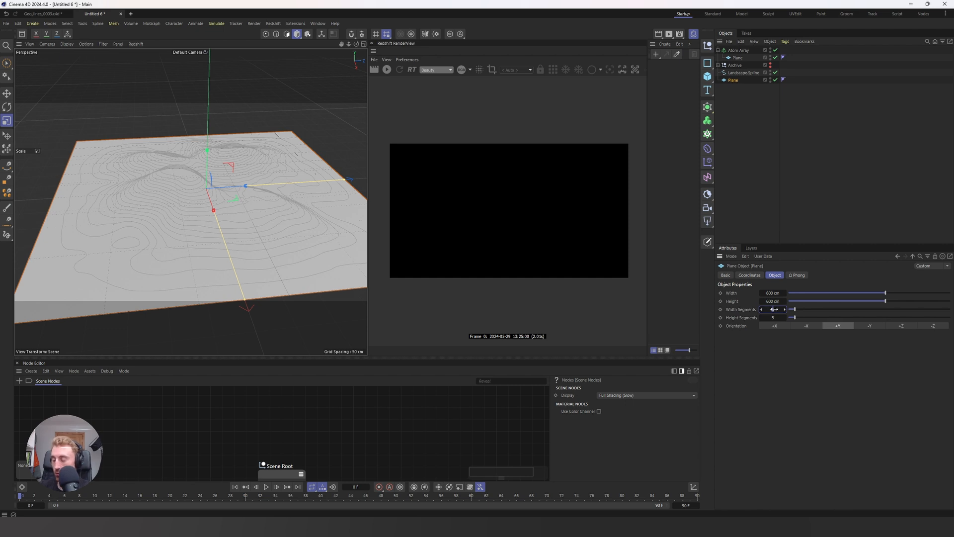
pyautogui.write('10')
pyautogui.press('Tab')
pyautogui.press('Return')
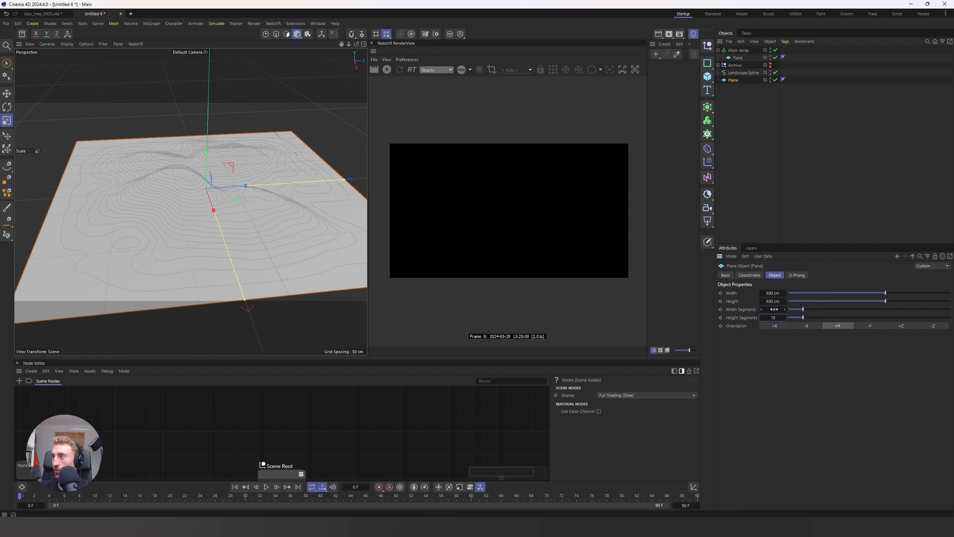
# Step: Place the duplicated plane inside a second Atom Array generator
pyautogui.click(744, 139)
pyautogui.hotkey('shift', 'c')
pyautogui.click(784, 153)
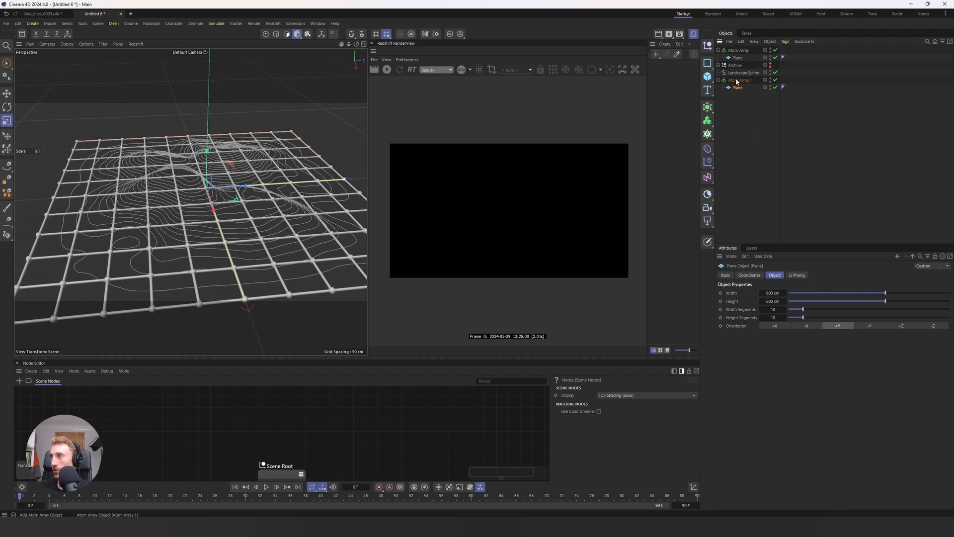
# Step: Set the second Atom Array's sphere radius to 1 cm and its cylinder radius to 0 cm
pyautogui.click(740, 80)
pyautogui.doubleClick(770, 293)
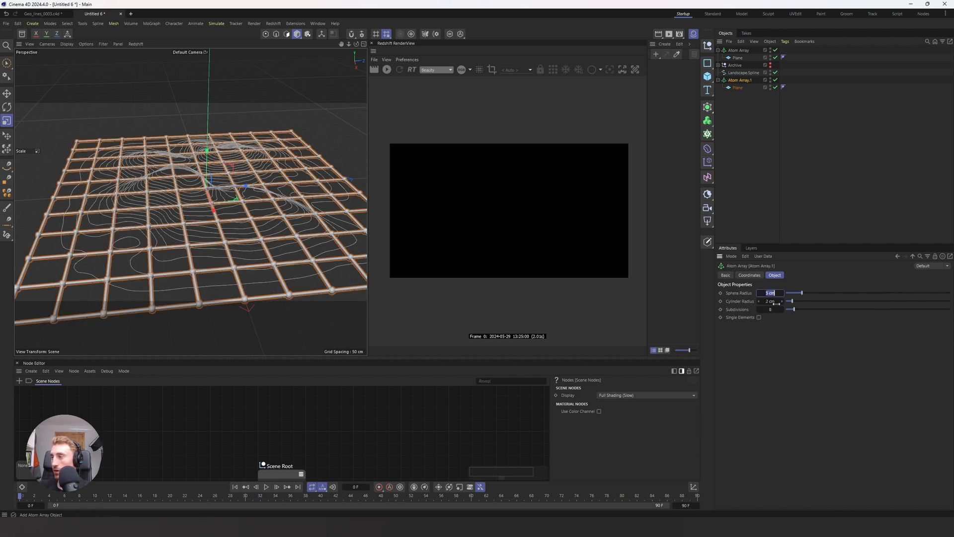
pyautogui.write('1')
pyautogui.press('Tab')
pyautogui.write('1')
pyautogui.press('Return')
pyautogui.write('0')
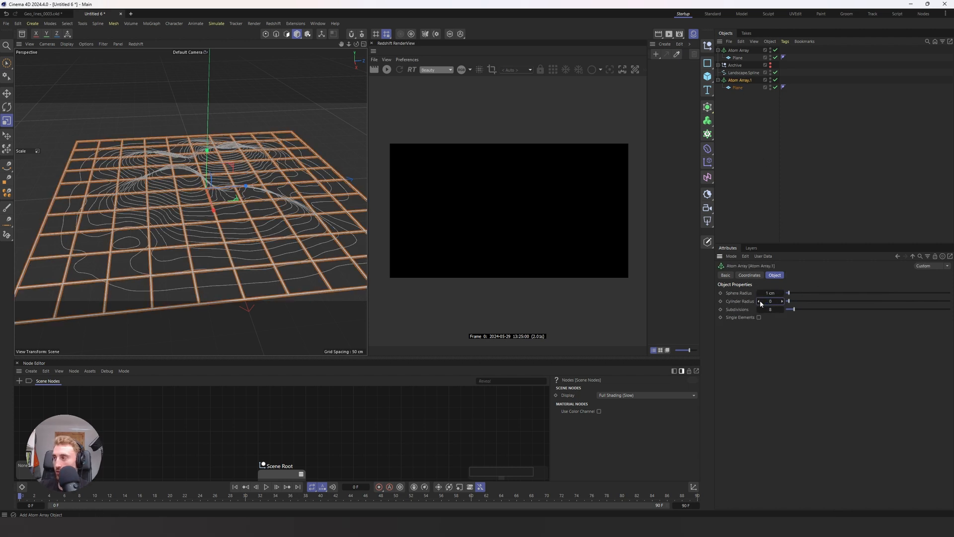
pyautogui.press('Return')
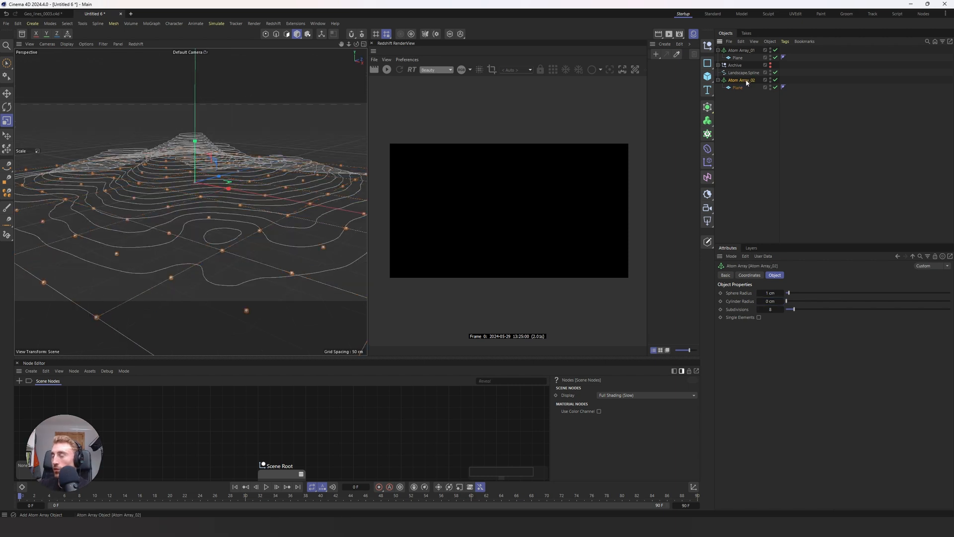
pyautogui.click(739, 88)
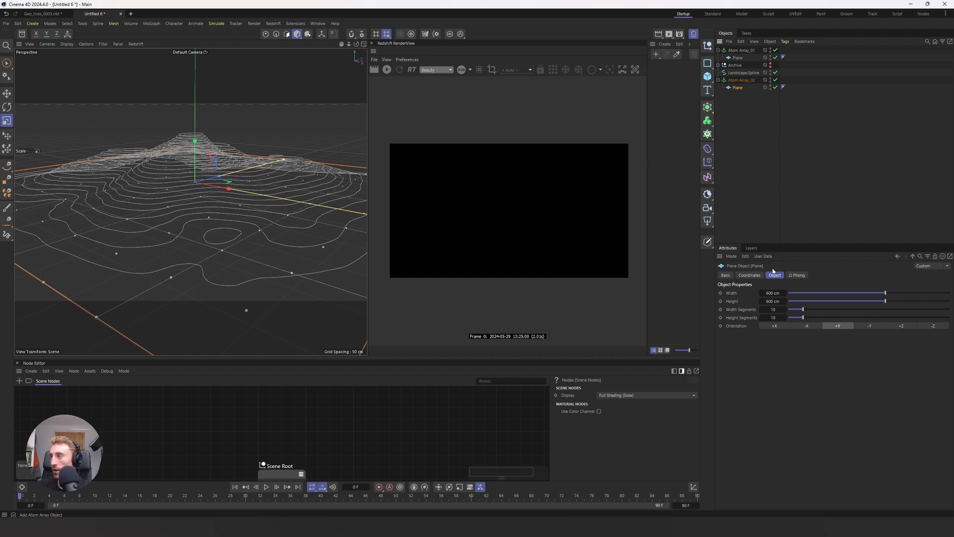
pyautogui.click(740, 79)
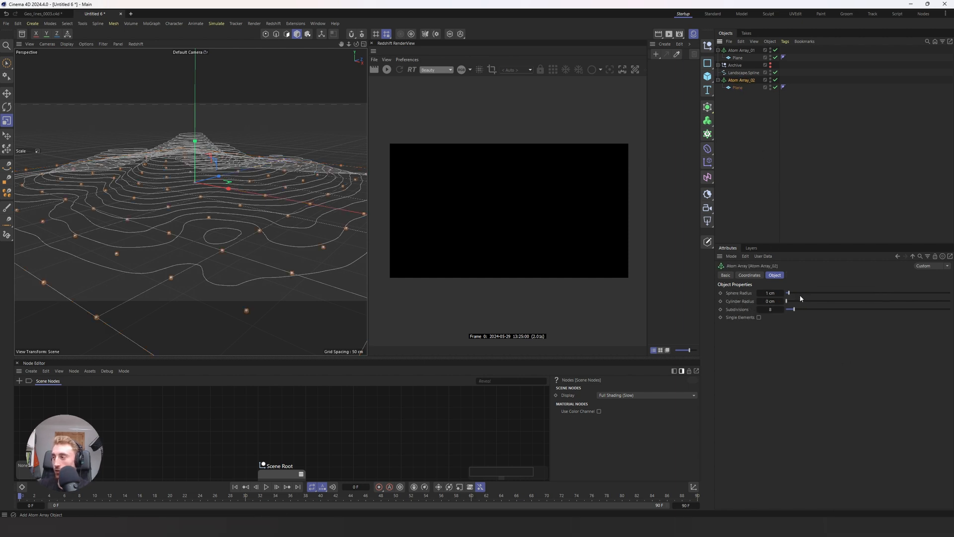
pyautogui.keyDown('alt'); pyautogui.moveTo(224, 313); pyautogui.dragTo(134, 178); pyautogui.keyUp('alt')
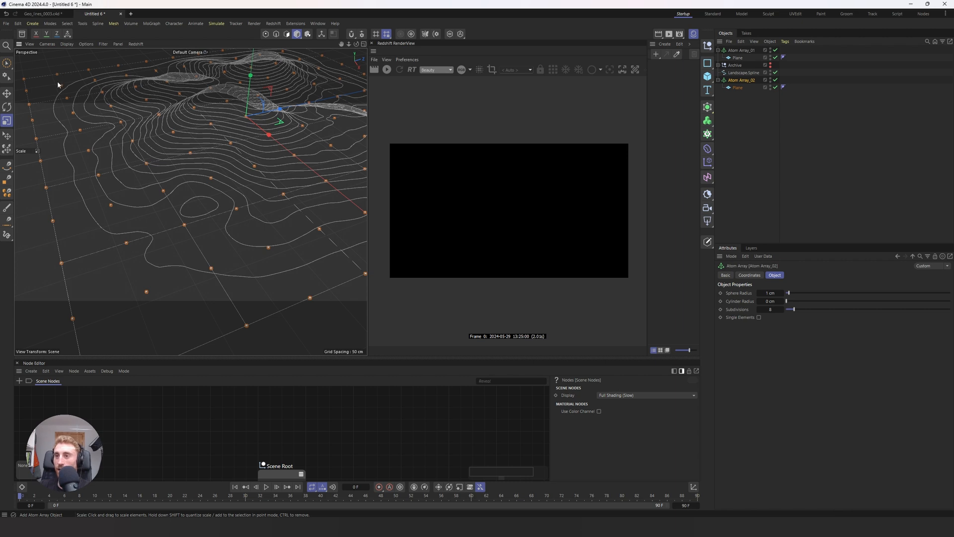
pyautogui.keyDown('alt'); pyautogui.moveTo(183, 242); pyautogui.dragTo(234, 171); pyautogui.keyUp('alt')
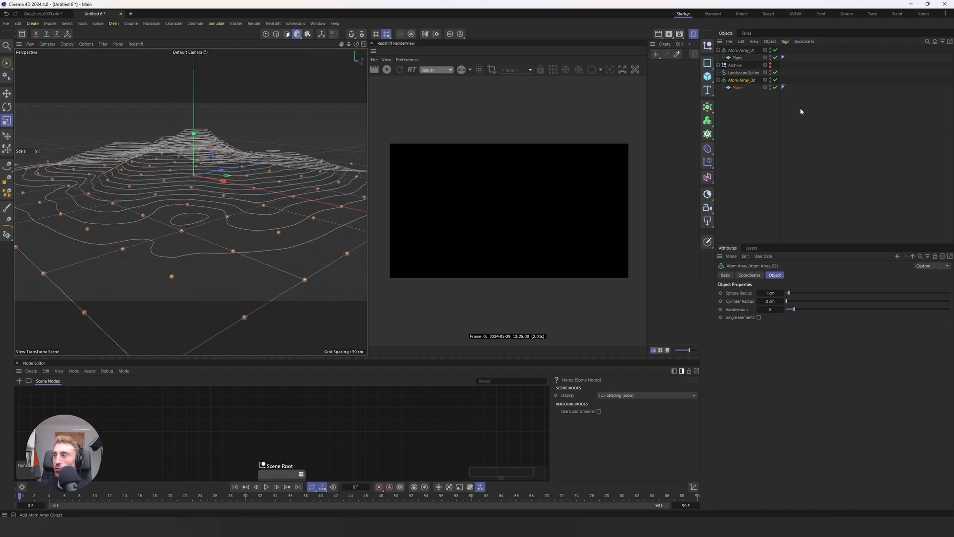
# Step: Collapse the first Atom Array's hierarchy and move the Archive group to the end of the object list
pyautogui.click(718, 50)
pyautogui.moveTo(735, 58); pyautogui.dragTo(736, 94)
pyautogui.moveTo(736, 94); pyautogui.dragTo(737, 96)
# Step: Add a sphere primitive to the scene and set its radius to 10 cm
pyautogui.hotkey('shift', 'c')
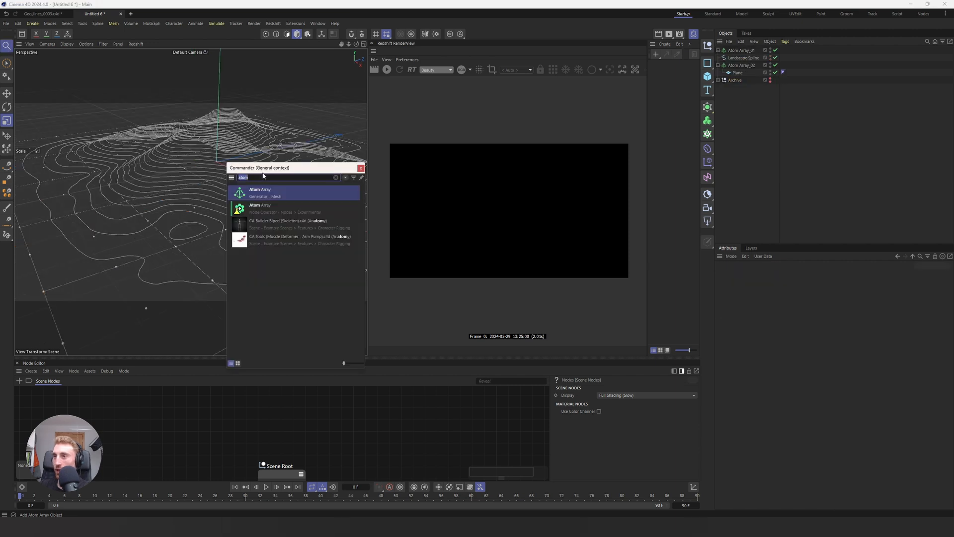
pyautogui.press('BackSpace')
pyautogui.write('sph')
pyautogui.press('Return')
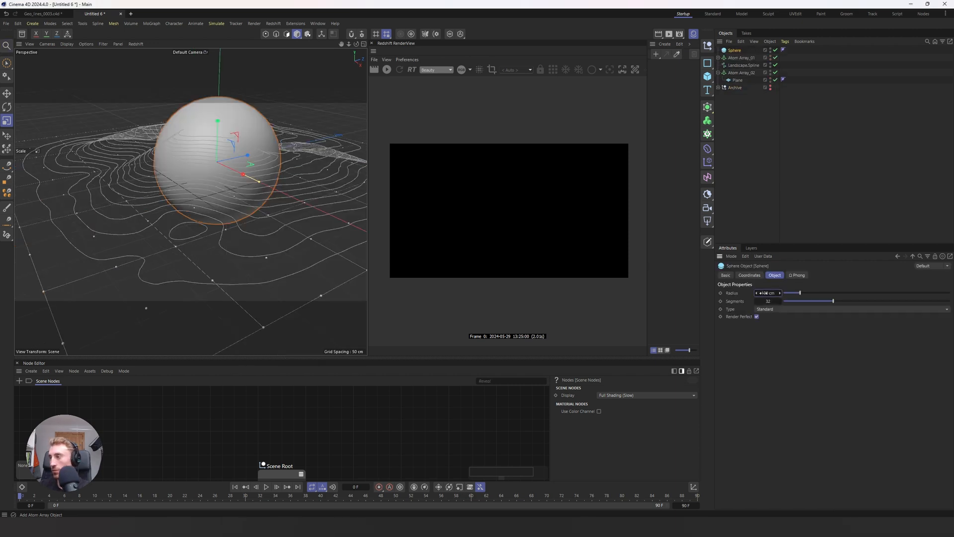
pyautogui.click(764, 181)
pyautogui.doubleClick(770, 293)
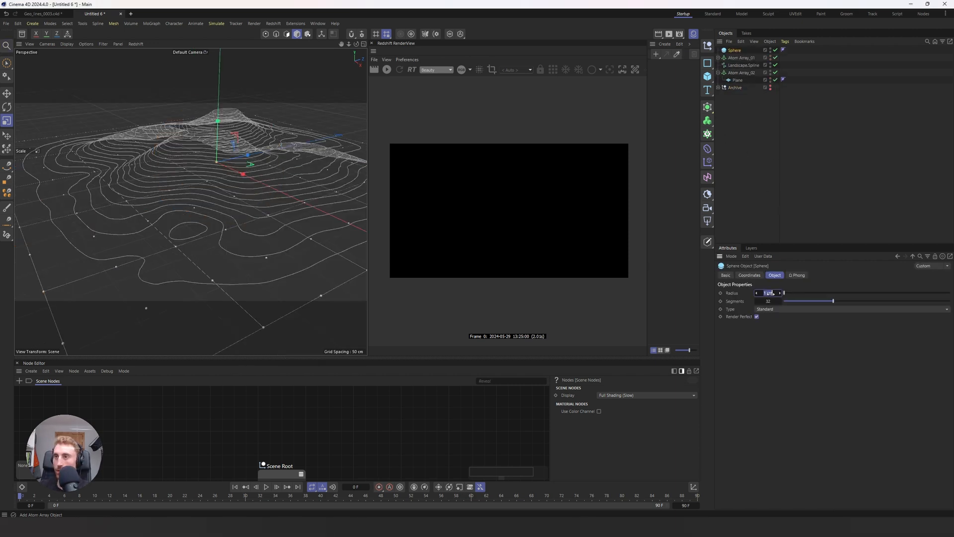
pyautogui.write('10')
pyautogui.press('Return')
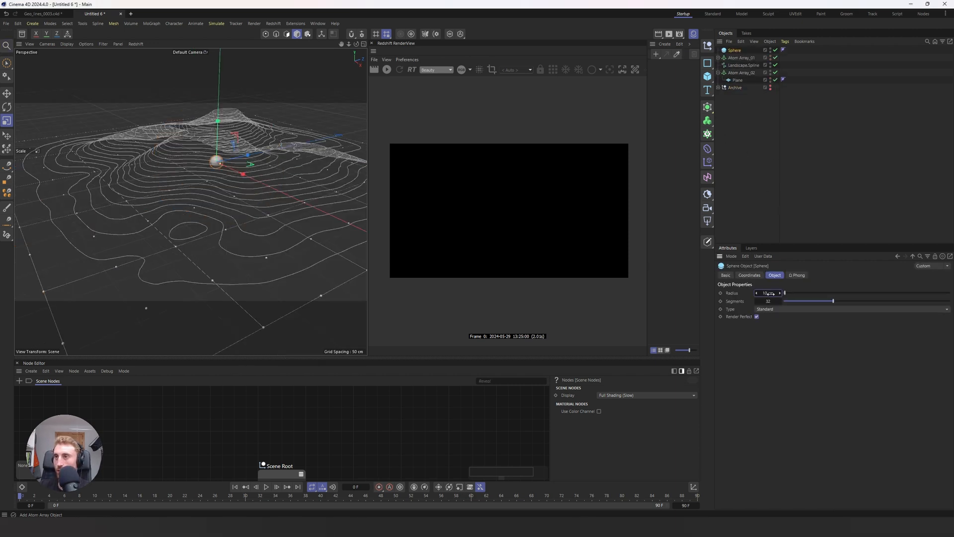
# Step: Add a Cloner and place the sphere inside it
pyautogui.click(771, 133)
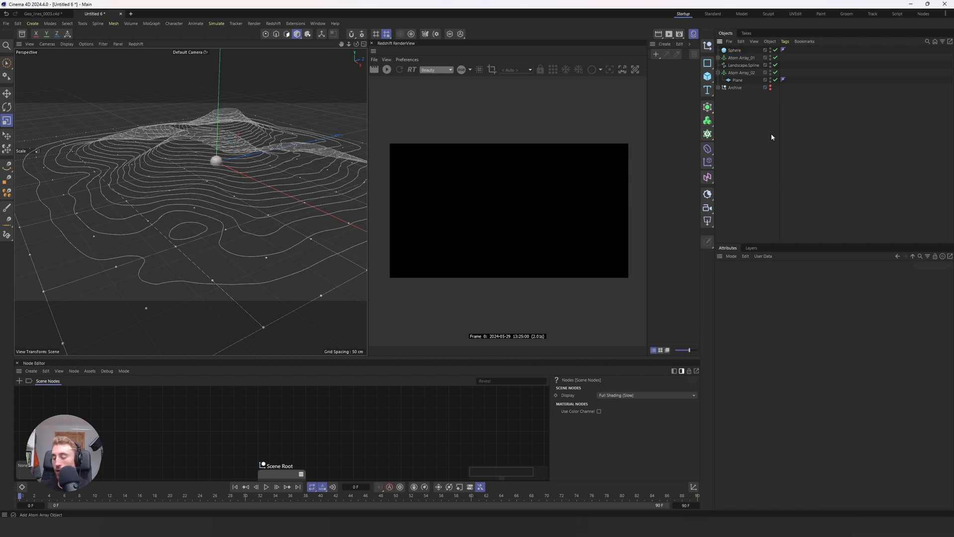
pyautogui.click(707, 134)
pyautogui.click(731, 148)
pyautogui.moveTo(734, 59); pyautogui.dragTo(744, 52)
# Step: Set the Cloner's grid count to 20 clones along X and 20 along Z
pyautogui.click(774, 275)
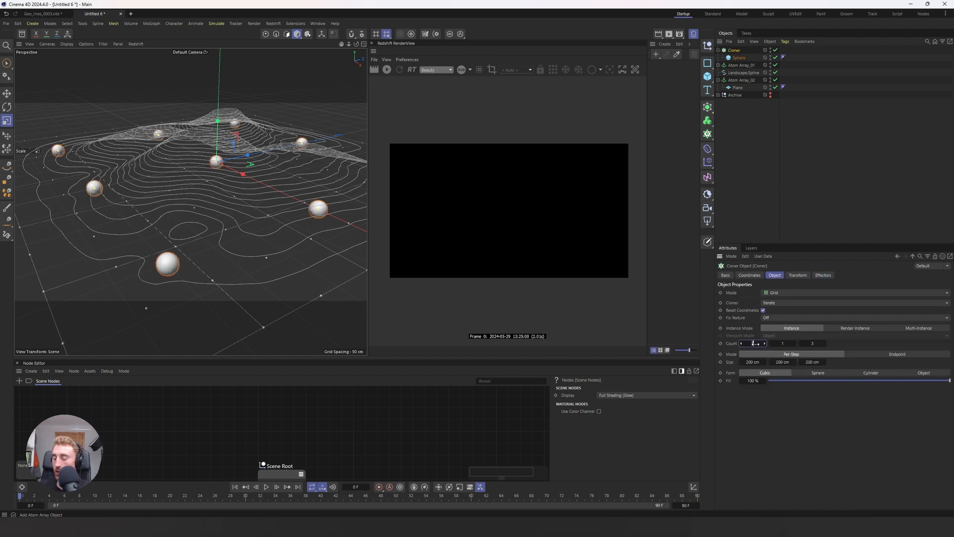
pyautogui.press('Tab')
pyautogui.press('Tab')
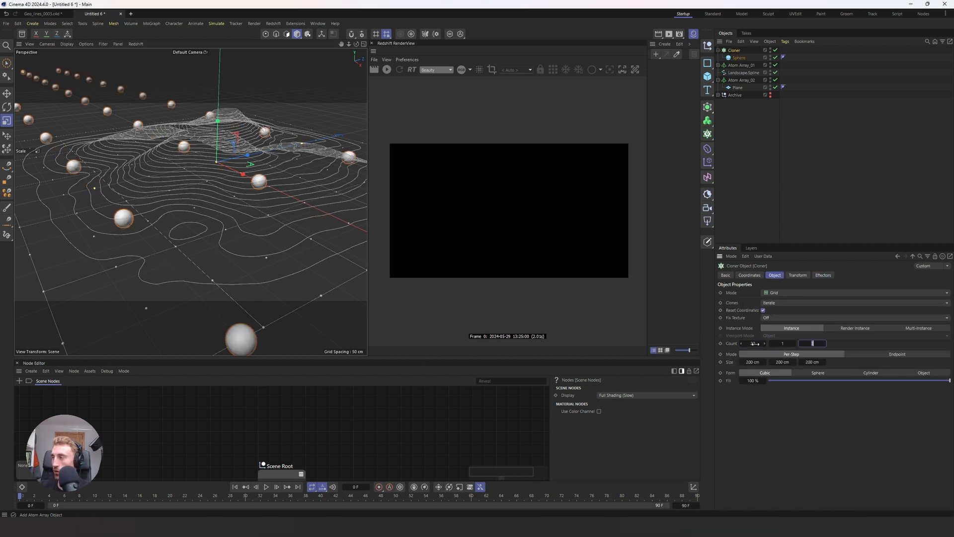
pyautogui.write('20')
# Step: Set the Cloner's per-step grid size to 15 cm in X, 10 cm in Y and 15 cm in Z
pyautogui.click(754, 362)
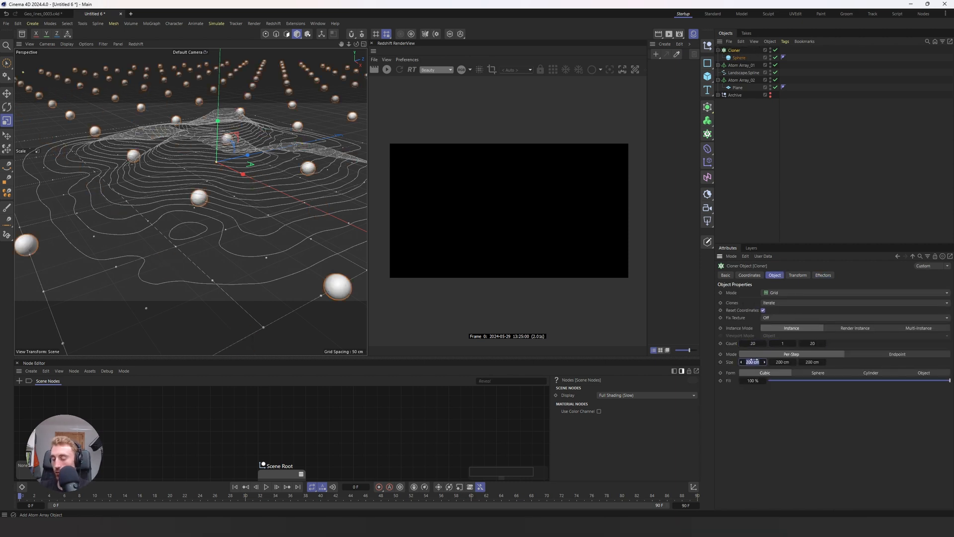
pyautogui.write('15')
pyautogui.press('Tab')
pyautogui.write('10')
pyautogui.press('Tab')
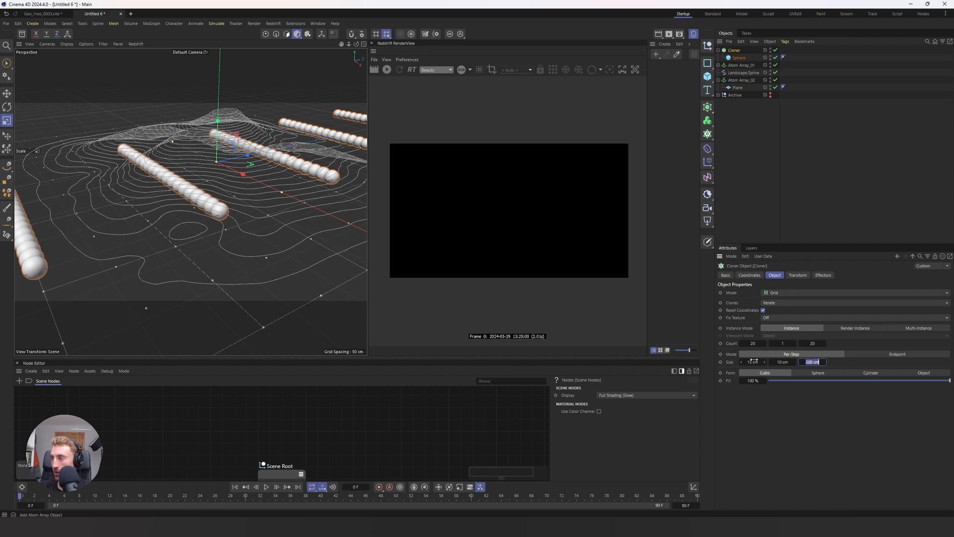
pyautogui.write('15')
pyautogui.press('Return')
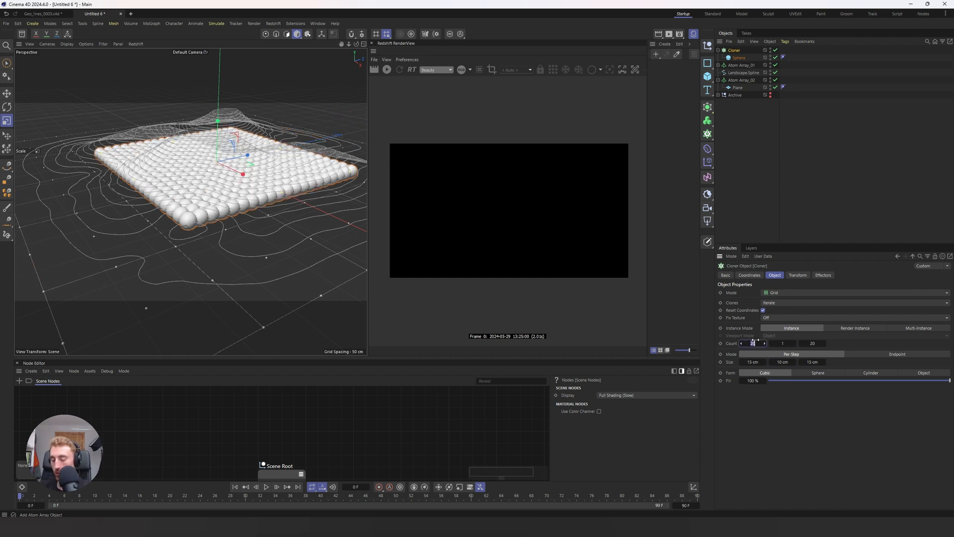
# Step: Increase the Cloner's grid count to 40 clones along both X and Z
pyautogui.write('30')
pyautogui.press('Tab')
pyautogui.press('Tab')
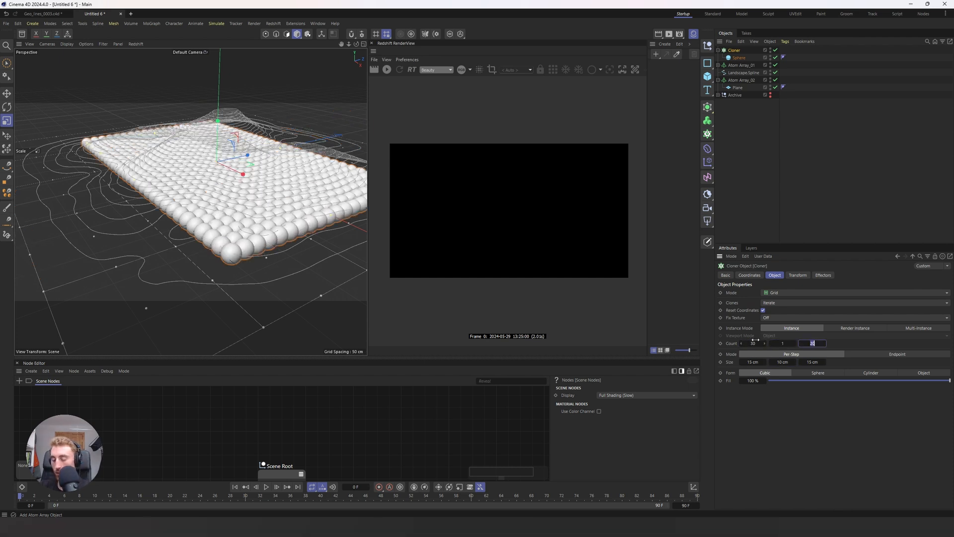
pyautogui.write('30')
pyautogui.press('Return')
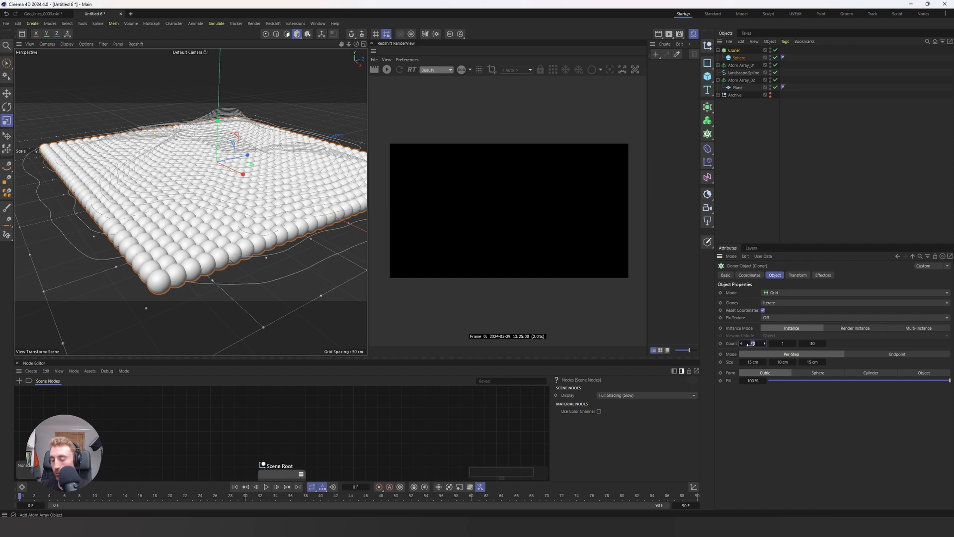
pyautogui.press('Tab')
pyautogui.press('Tab')
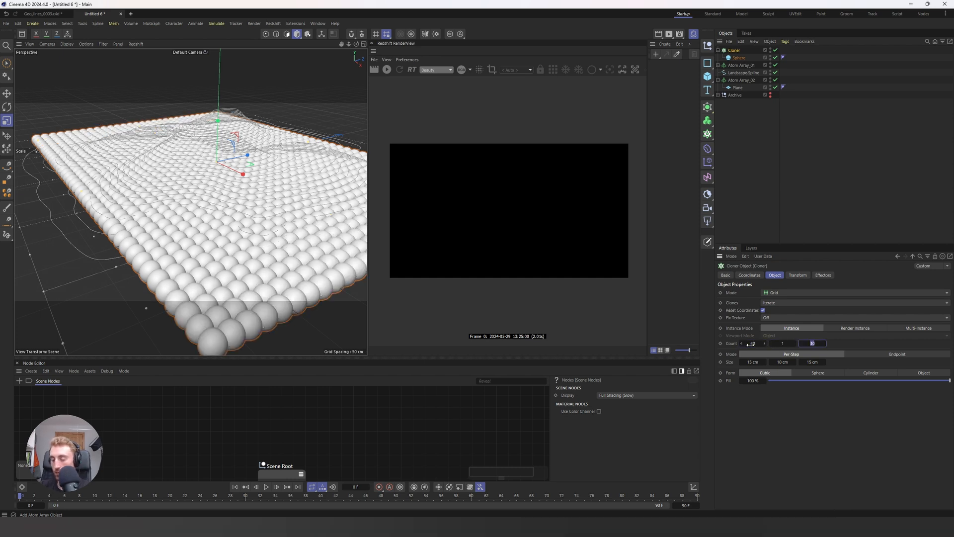
pyautogui.press('Return')
# Step: Set the cloned sphere's radius to 0.3 cm so the clones form a grid of fine dots
pyautogui.click(739, 58)
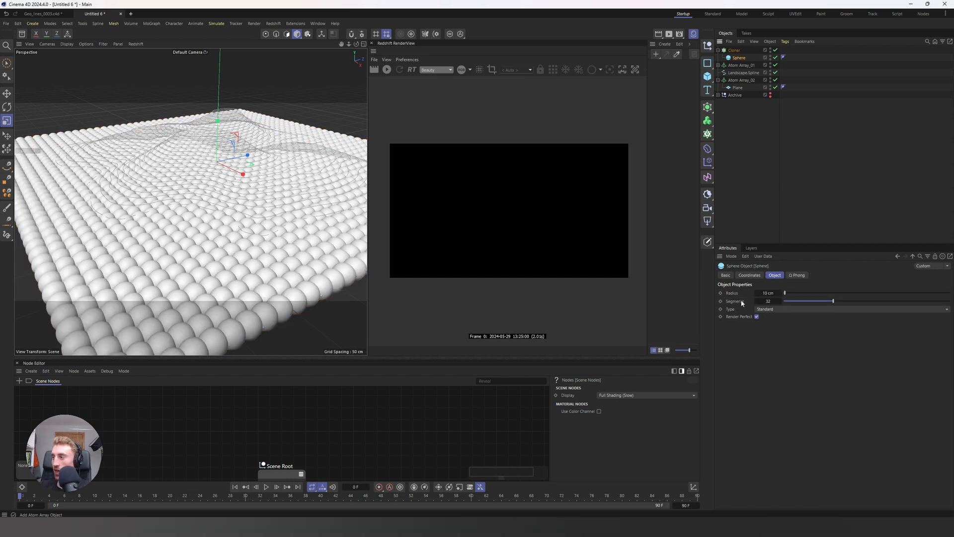
pyautogui.click(768, 292)
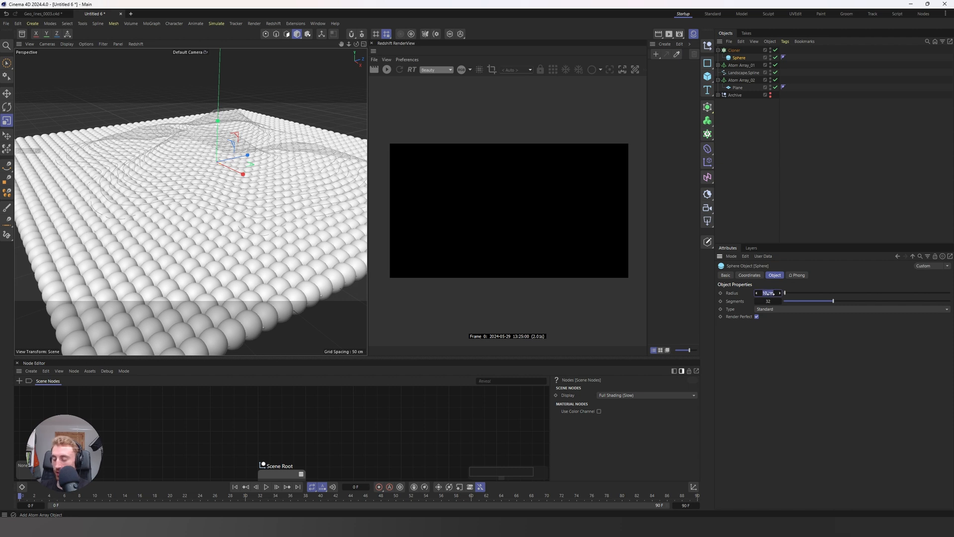
pyautogui.write('0.3')
pyautogui.press('Return')
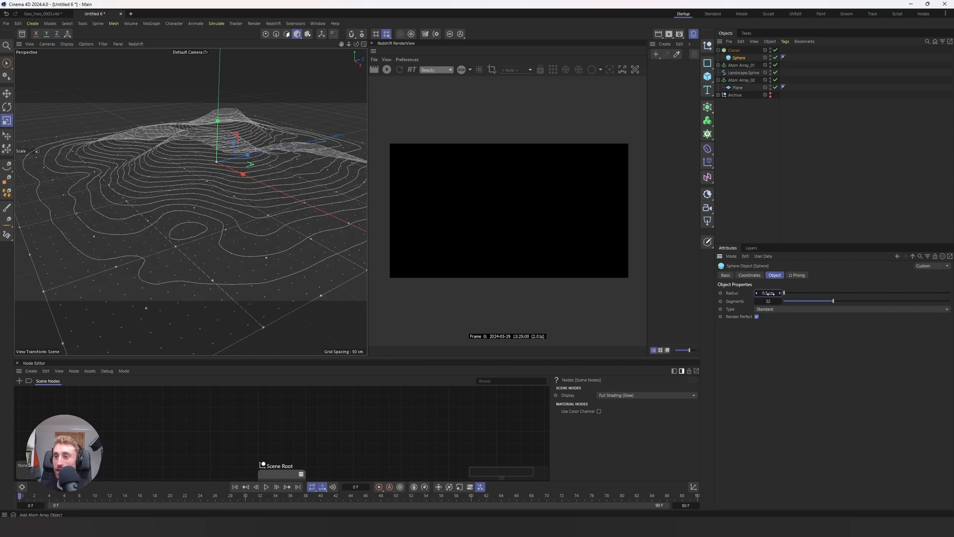
pyautogui.keyDown('alt'); pyautogui.moveTo(224, 180); pyautogui.dragTo(224, 106, button='middle'); pyautogui.keyUp('alt')
pyautogui.keyDown('alt'); pyautogui.moveTo(160, 137); pyautogui.dragTo(185, 166); pyautogui.keyUp('alt')
# Step: Add a Random effector to the sphere Cloner
pyautogui.click(734, 51)
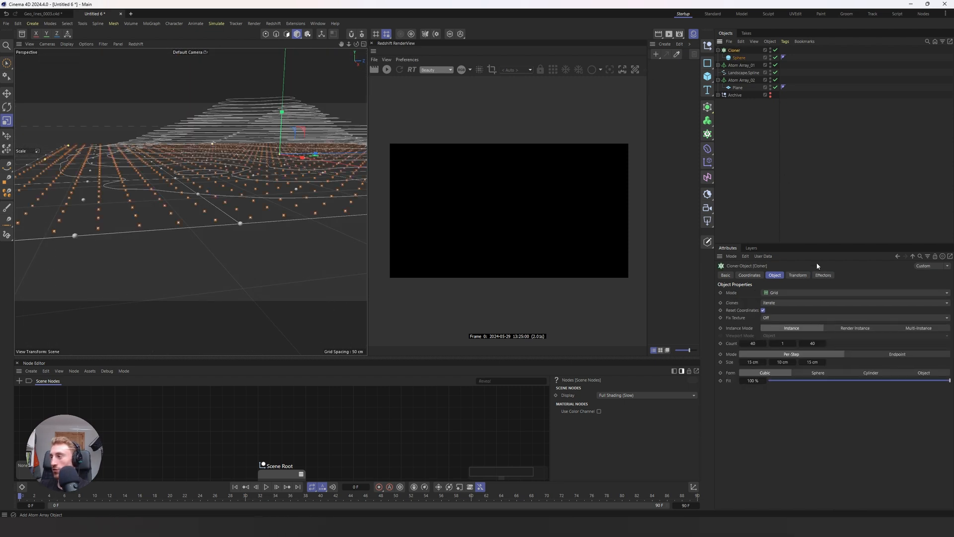
pyautogui.click(823, 275)
pyautogui.hotkey('shift', 'c')
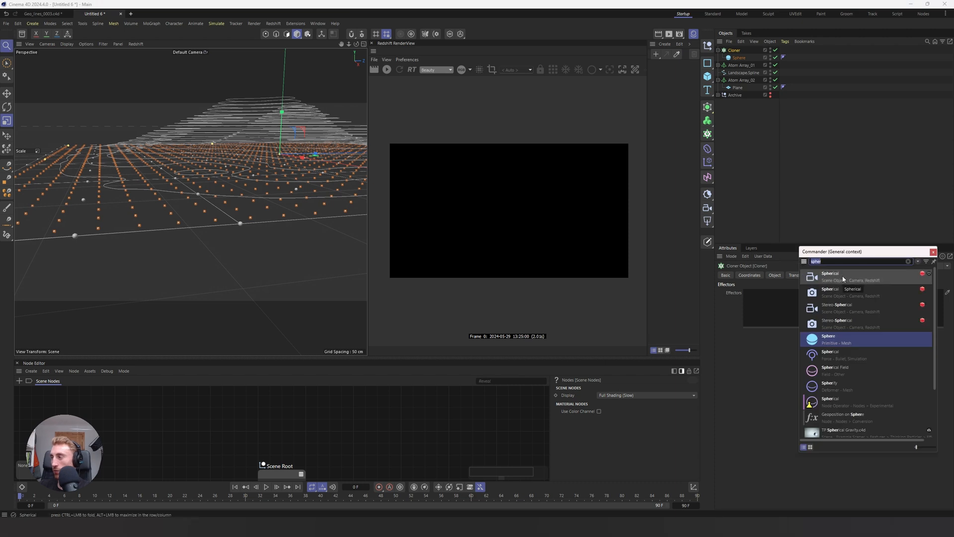
pyautogui.write('rand')
pyautogui.press('Return')
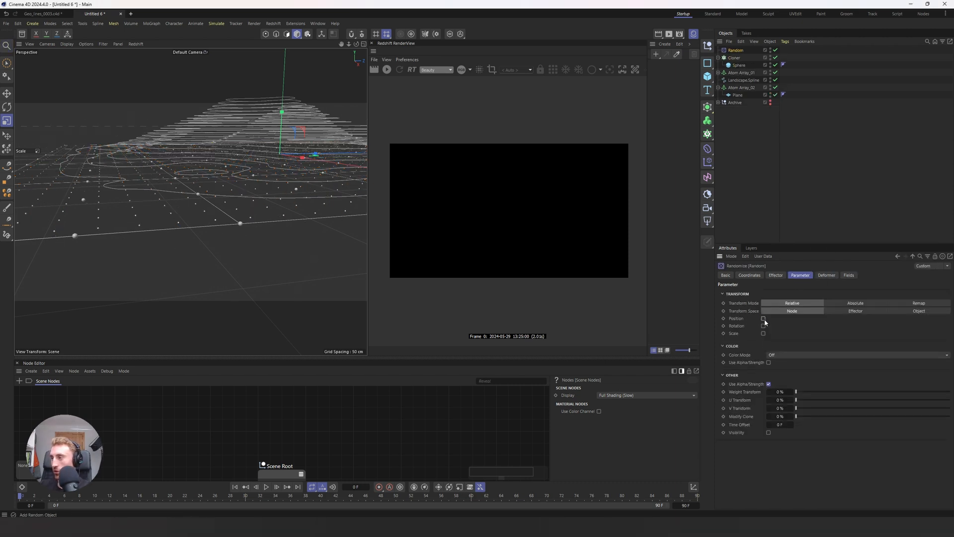
# Step: Disable the Random effector's position and enable uniform scale variation with a scale of 0.5
pyautogui.click(763, 334)
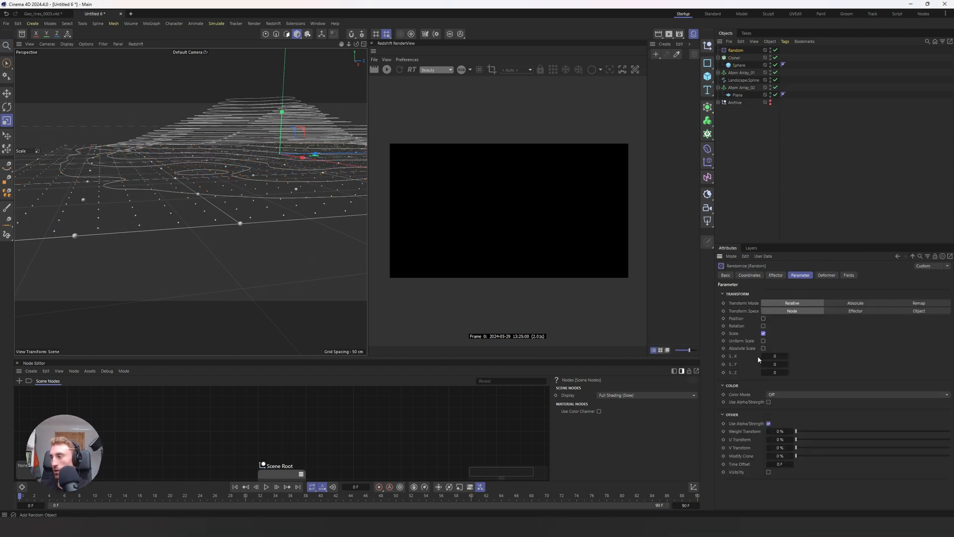
pyautogui.click(763, 341)
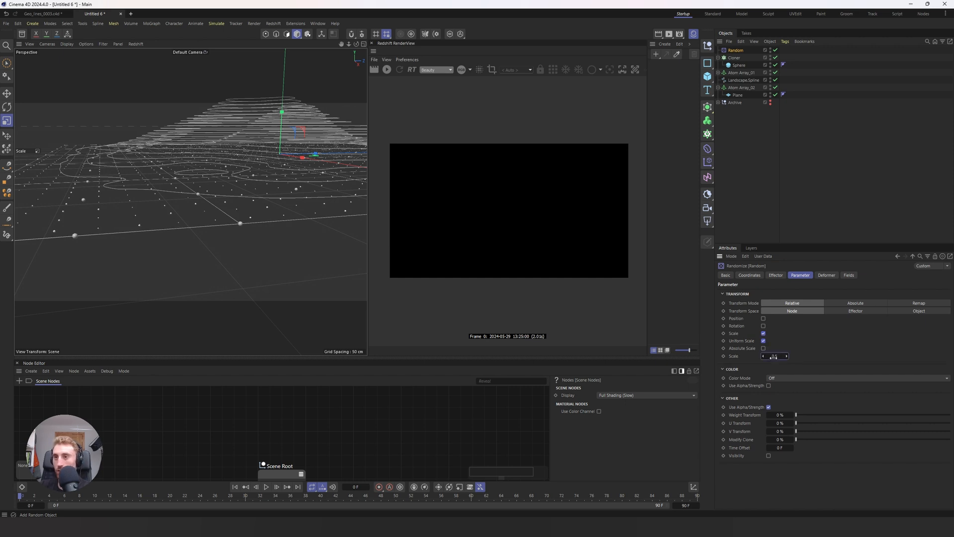
pyautogui.keyDown('alt'); pyautogui.moveTo(152, 256); pyautogui.dragTo(152, 259); pyautogui.keyUp('alt')
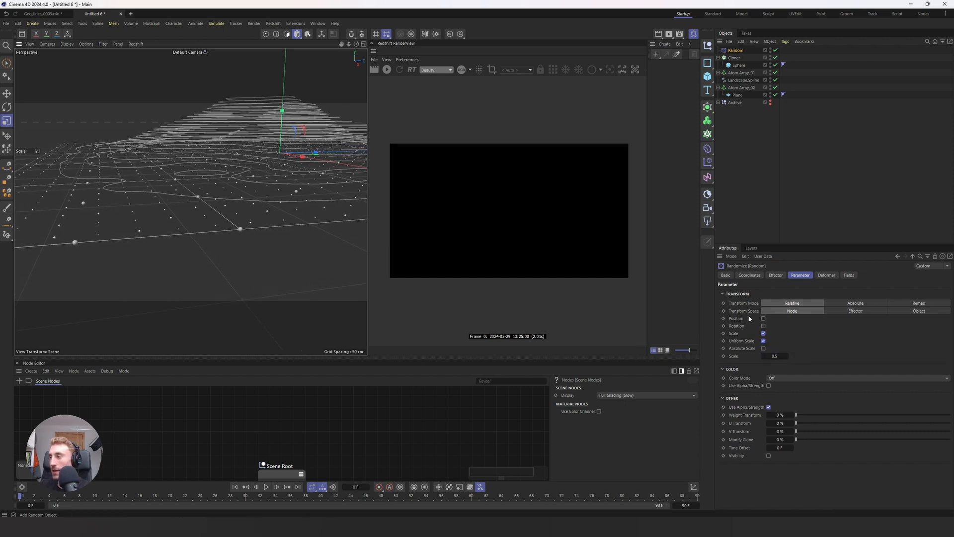
# Step: Try randomizing the clones' position with 1 cm in X, 0 cm in Y and 1 cm in Z
pyautogui.click(763, 318)
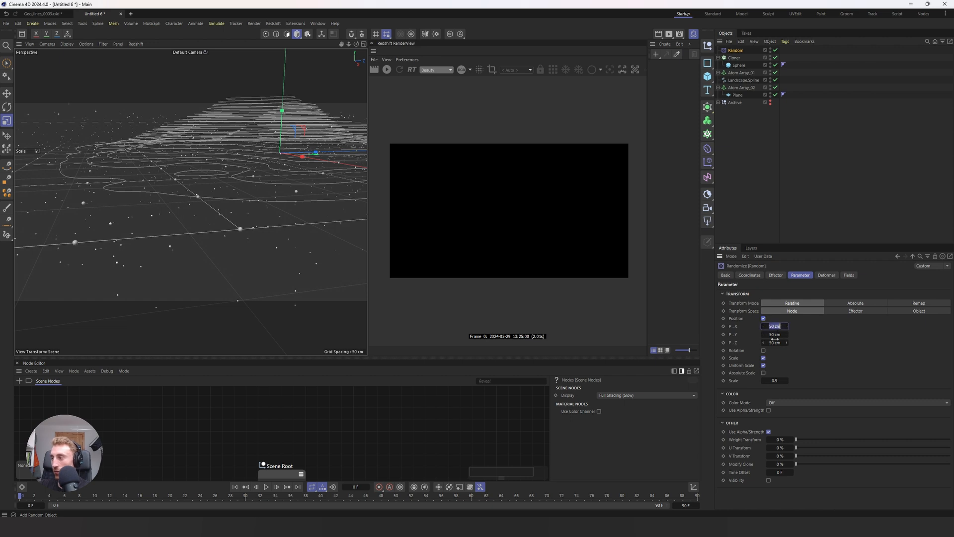
pyautogui.click(775, 334)
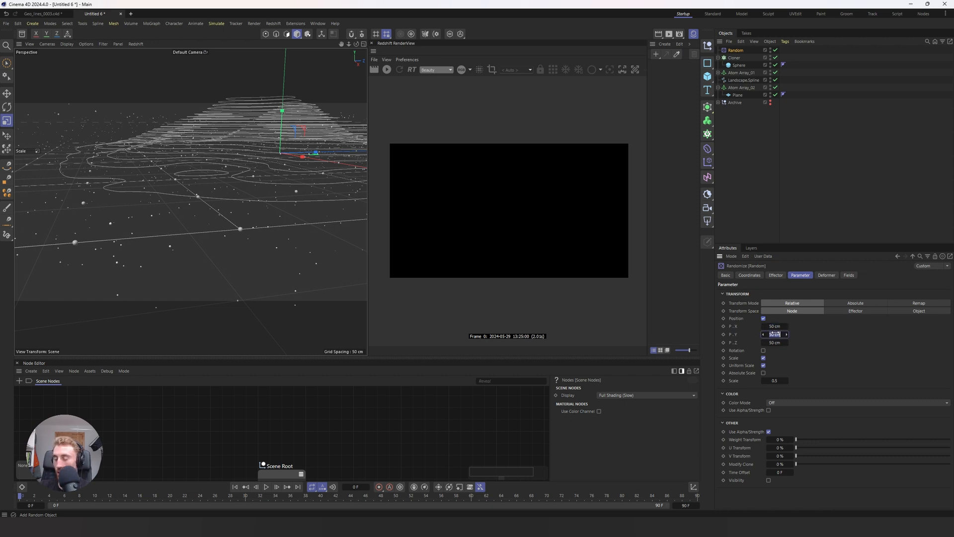
pyautogui.write('0')
pyautogui.press('Return')
pyautogui.click(775, 327)
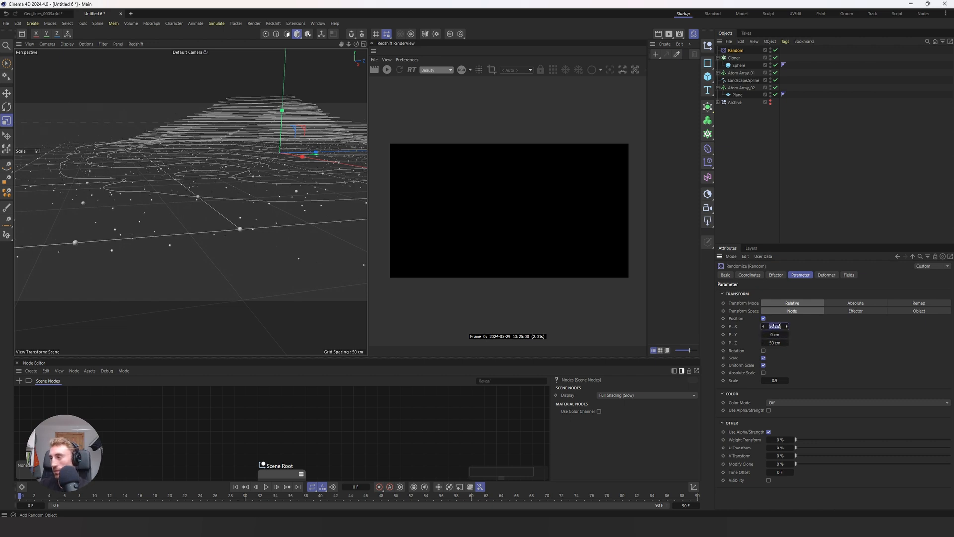
pyautogui.write('1')
pyautogui.click(776, 343)
pyautogui.write('1')
pyautogui.press('Return')
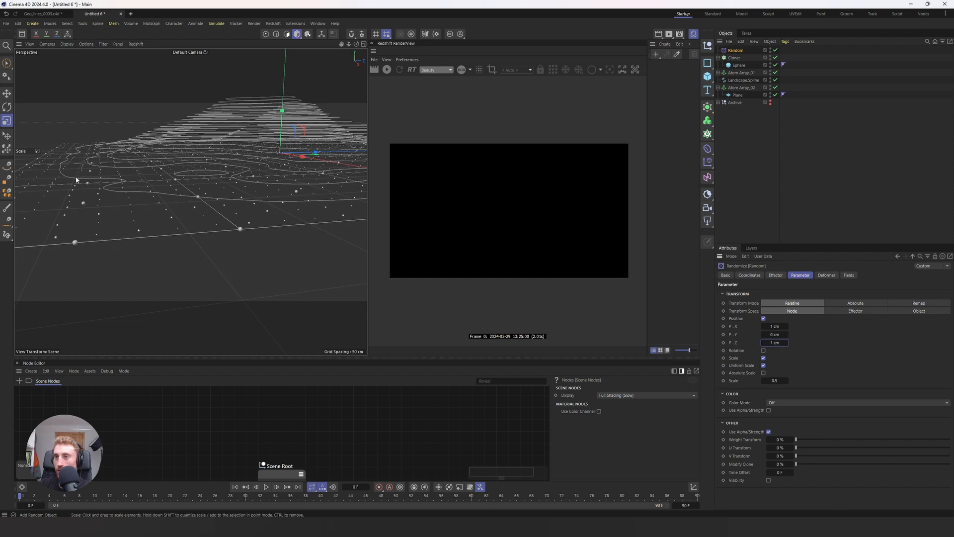
pyautogui.scroll(6, 123, 191)
pyautogui.scroll(-3, 125, 199)
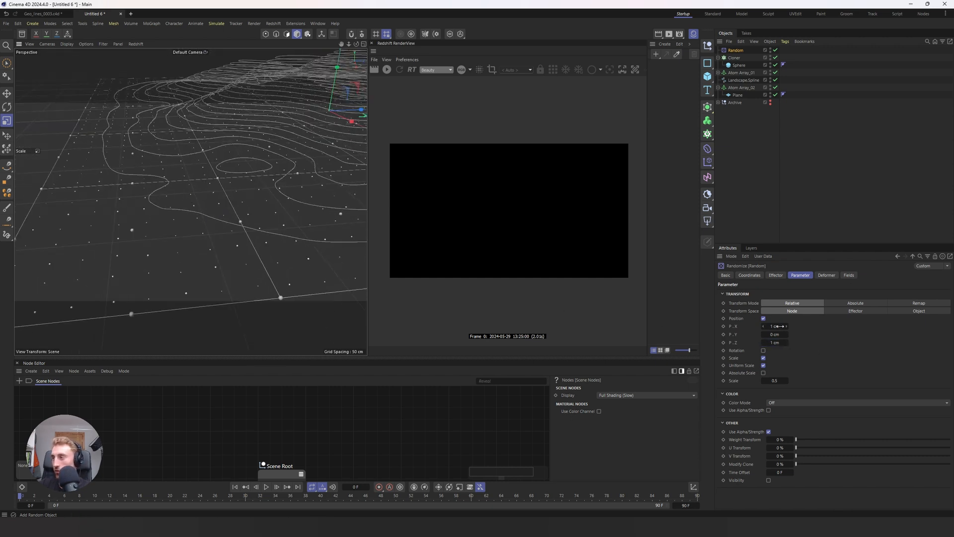
# Step: Turn the Random effector's position variation back off
pyautogui.click(764, 318)
pyautogui.keyDown('alt'); pyautogui.moveTo(151, 189); pyautogui.dragTo(164, 169); pyautogui.keyUp('alt')
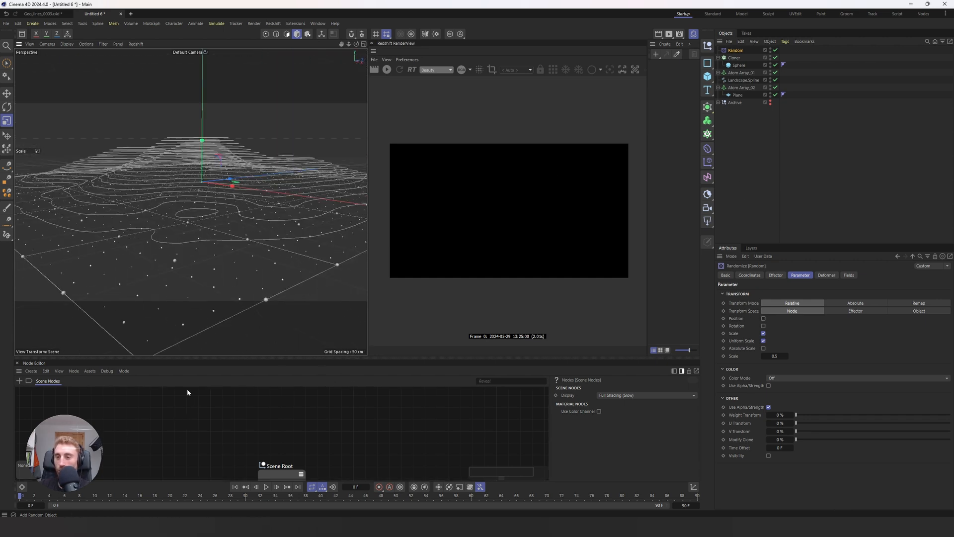
pyautogui.keyDown('alt'); pyautogui.moveTo(231, 174); pyautogui.dragTo(233, 176, button='middle'); pyautogui.keyUp('alt')
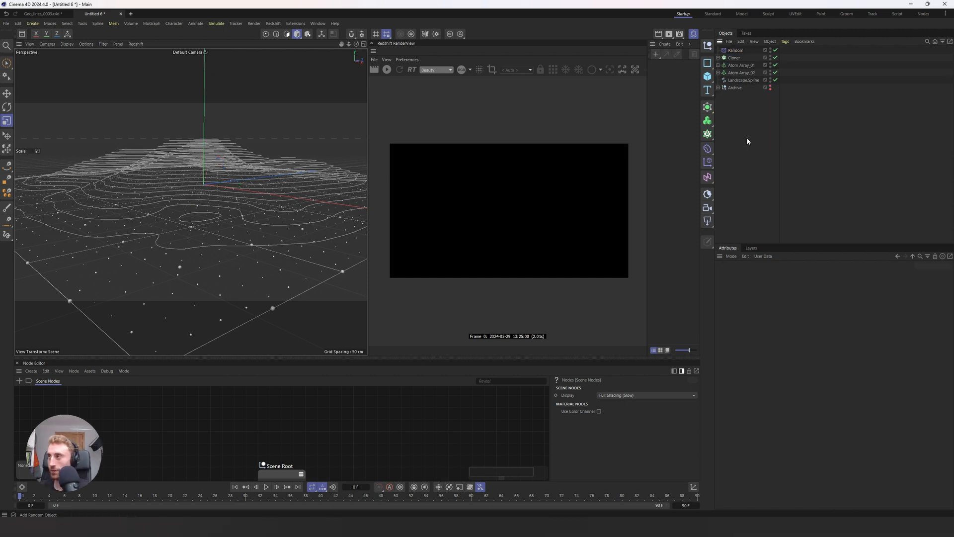
# Step: Add a MoSpline generator to the scene
pyautogui.hotkey('shift', 'c')
pyautogui.write('mospline')
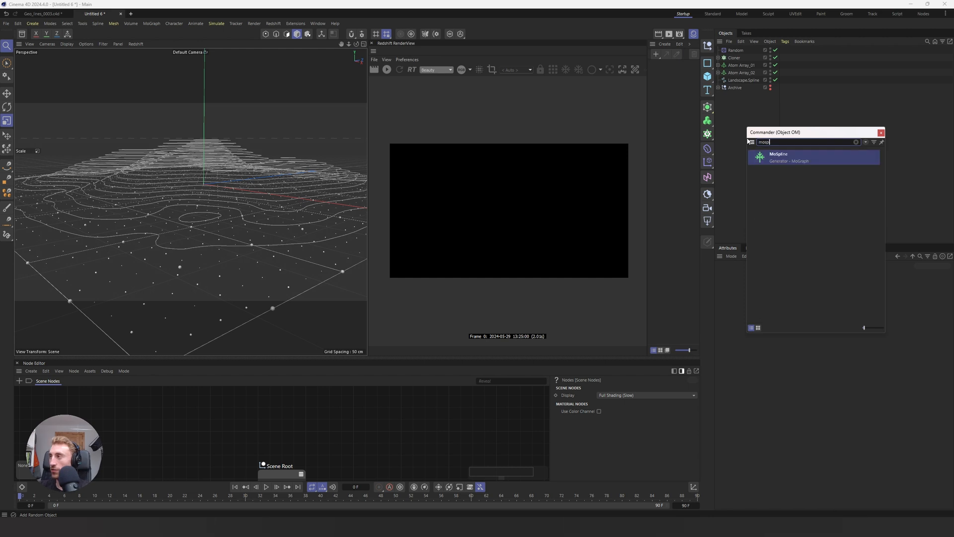
pyautogui.press('Return')
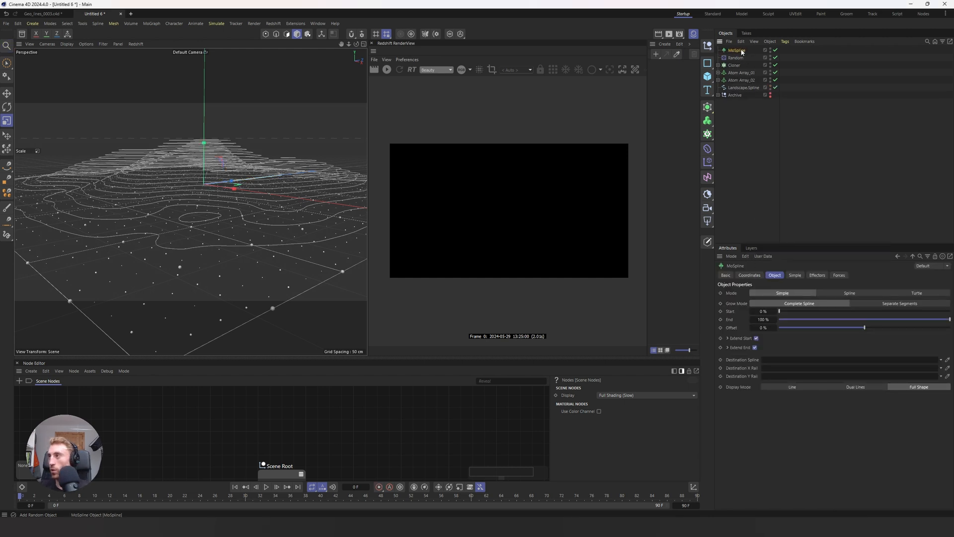
# Step: Nest Landscape.Spline under the MoSpline and use it as the source spline in the MoSpline's Spline mode
pyautogui.moveTo(741, 51); pyautogui.dragTo(739, 94)
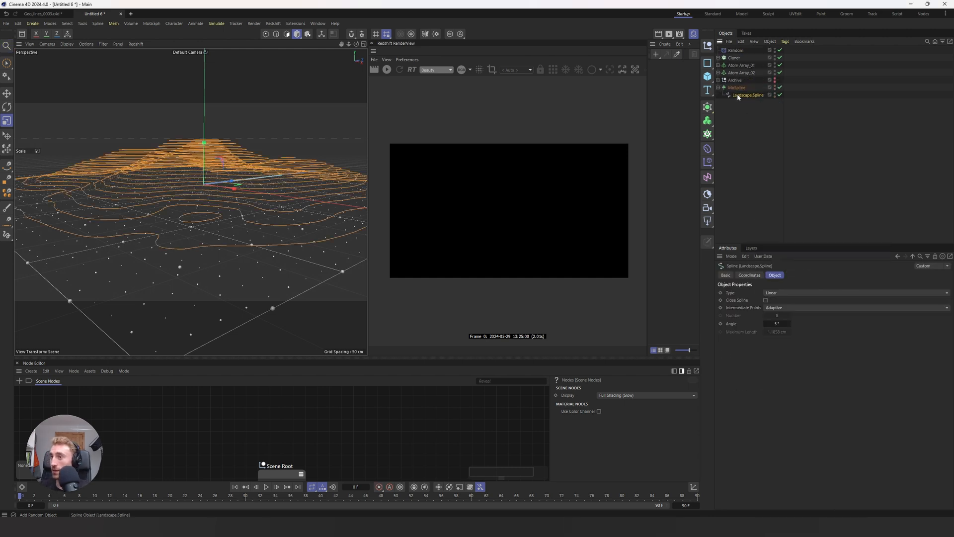
pyautogui.moveTo(229, 149)
pyautogui.keyDown('alt'); pyautogui.mouseDown()
pyautogui.moveTo(225, 183)
pyautogui.moveTo(224, 164)
pyautogui.mouseUp(); pyautogui.keyUp('alt')
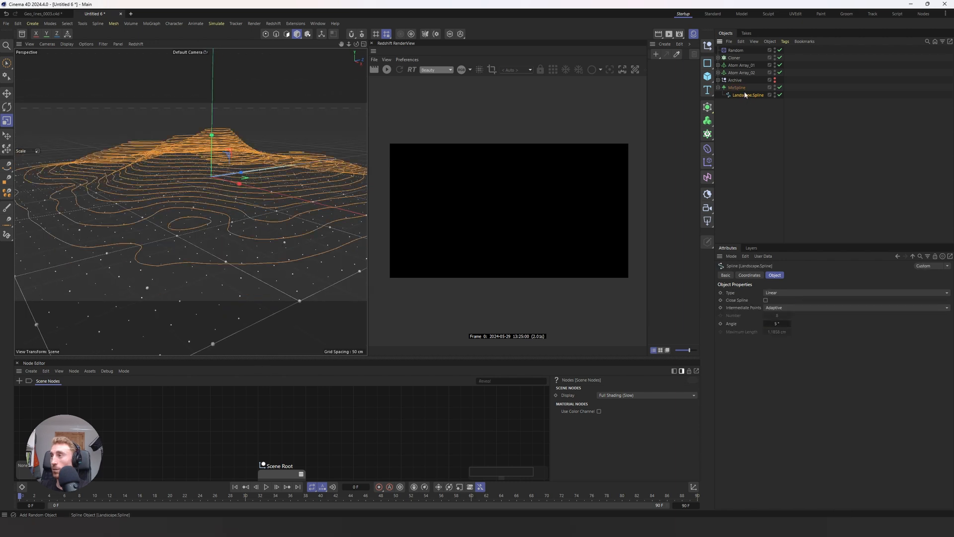
pyautogui.click(737, 88)
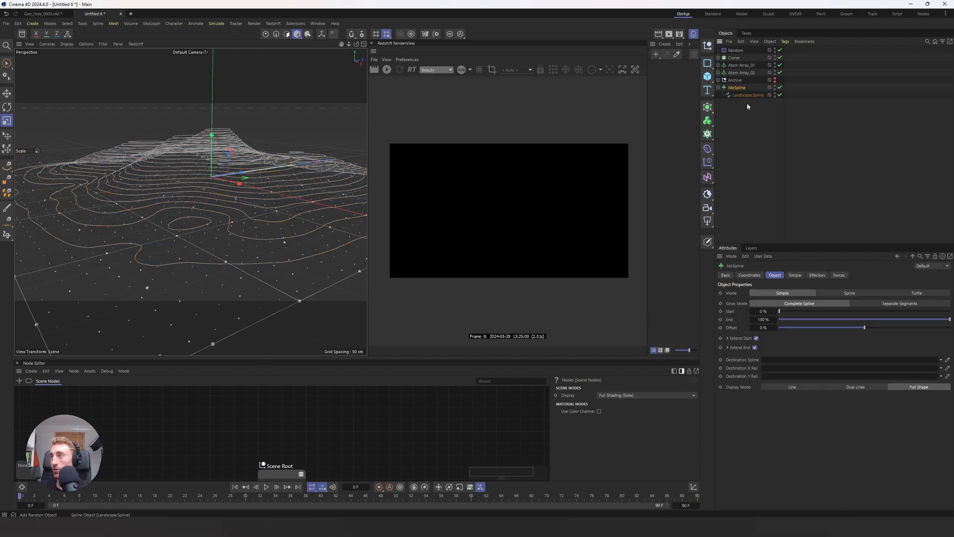
pyautogui.click(848, 293)
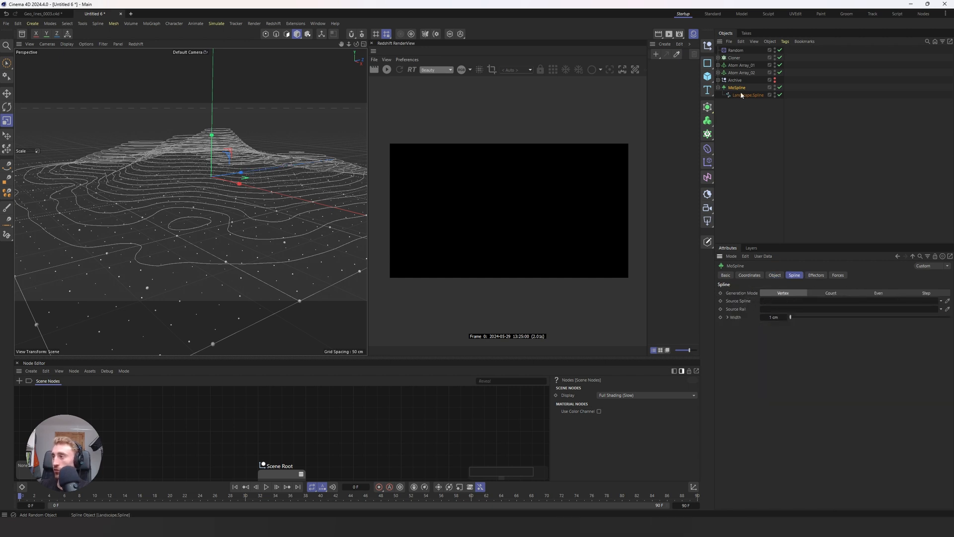
pyautogui.moveTo(743, 95); pyautogui.dragTo(787, 302)
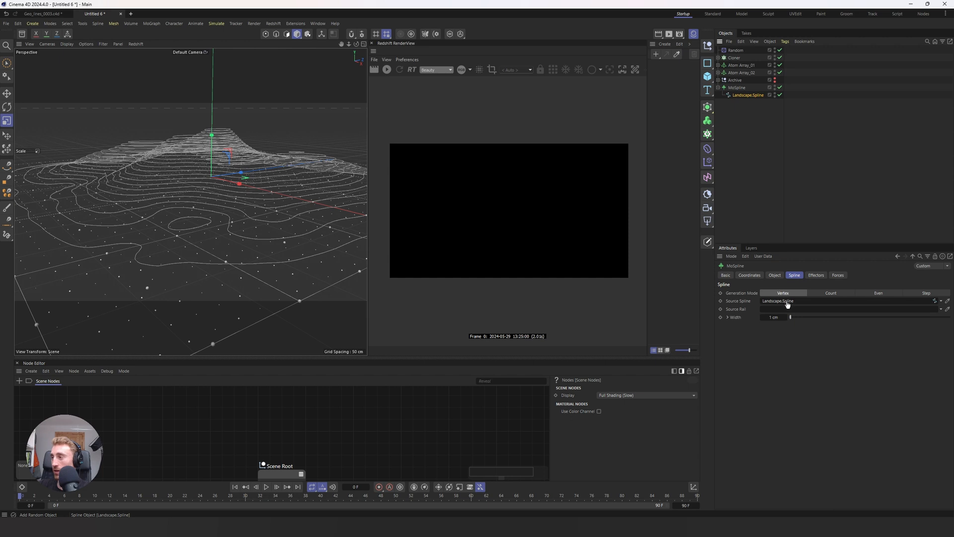
pyautogui.moveTo(193, 221)
pyautogui.keyDown('alt'); pyautogui.mouseDown()
pyautogui.moveTo(158, 235)
pyautogui.moveTo(160, 252)
pyautogui.moveTo(237, 258)
pyautogui.moveTo(249, 240)
pyautogui.moveTo(176, 227)
pyautogui.moveTo(189, 219)
pyautogui.mouseUp(); pyautogui.keyUp('alt')
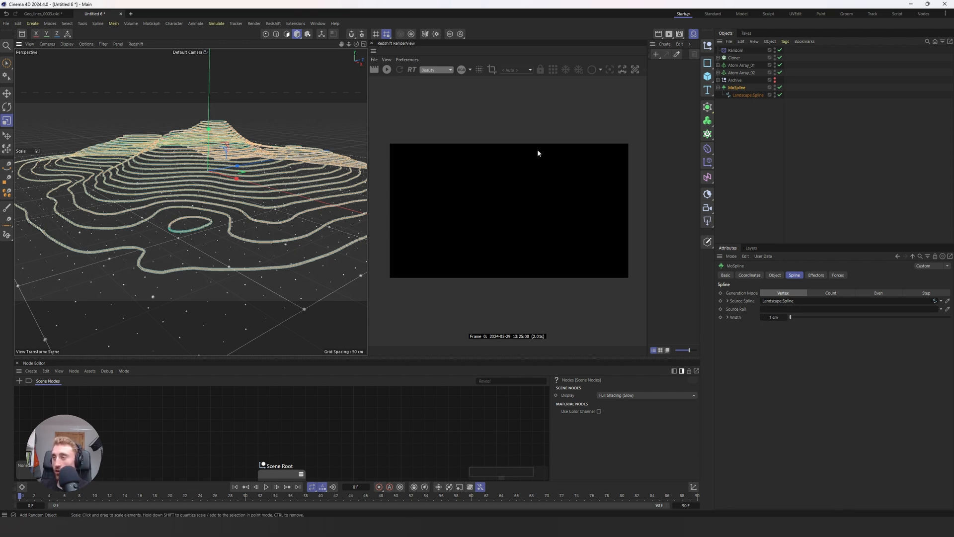
# Step: Start the live Redshift render preview and set the MoSpline's spline width to 0.5 cm
pyautogui.click(387, 70)
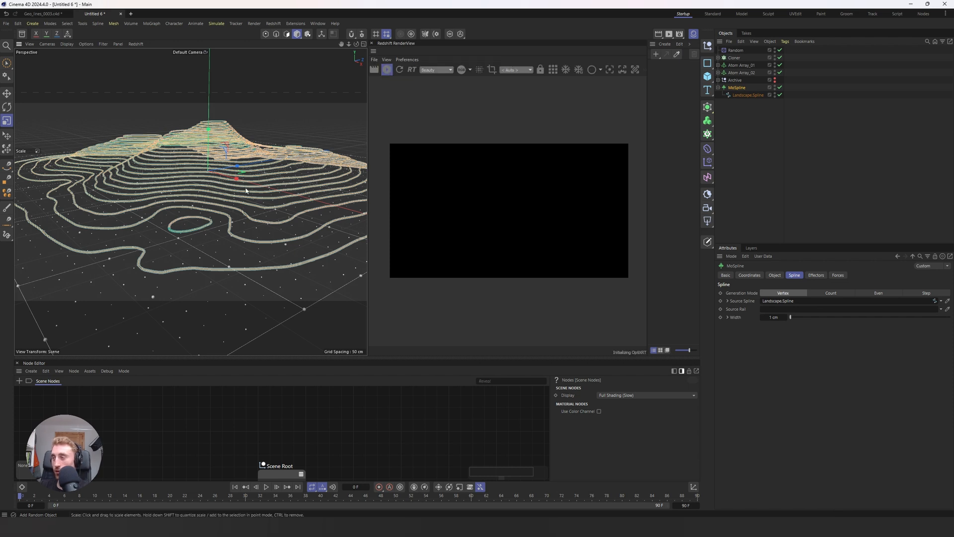
pyautogui.keyDown('alt'); pyautogui.moveTo(232, 176); pyautogui.dragTo(331, 206); pyautogui.keyUp('alt')
pyautogui.click(775, 317)
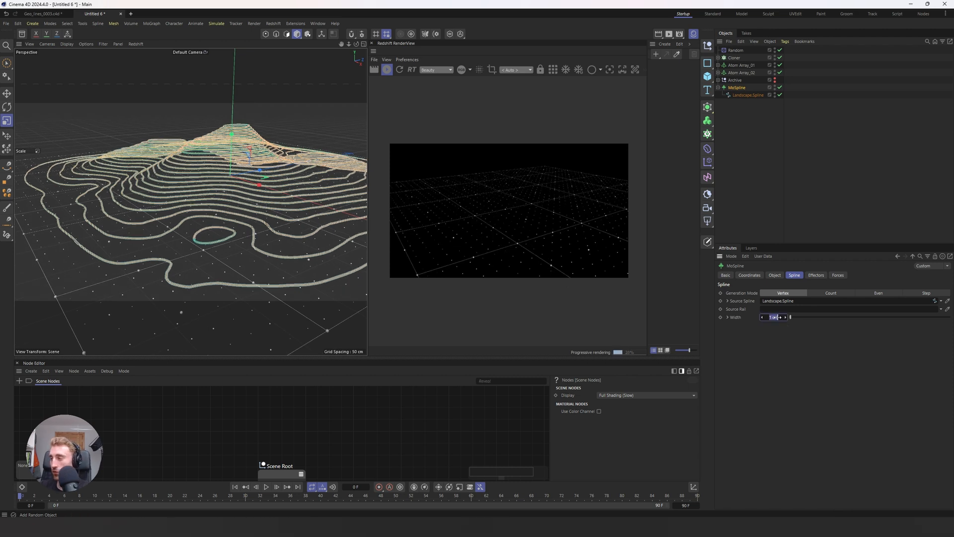
pyautogui.write('0.5')
pyautogui.press('Return')
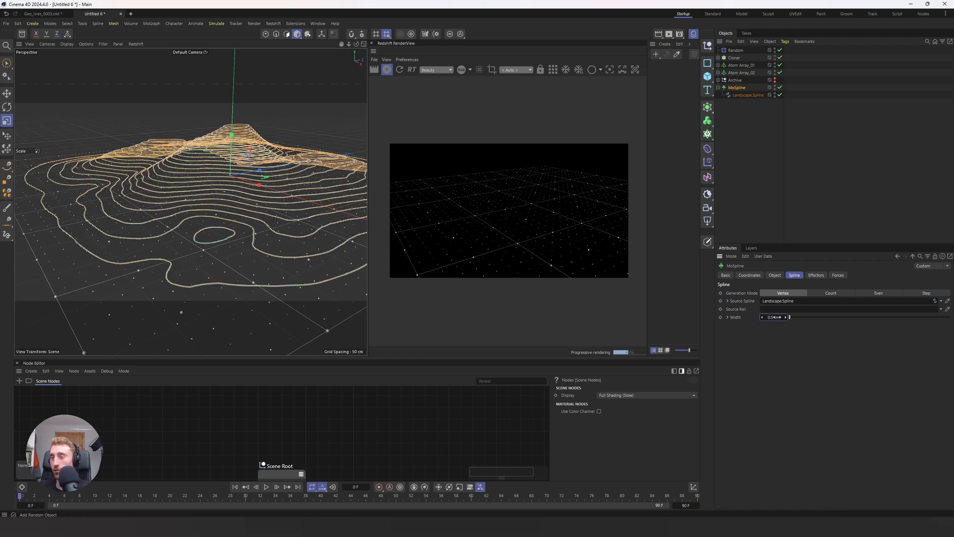
# Step: Add an RS Object render tag to the MoSpline with curve mode Cylinders and a thickness of 0.5
pyautogui.keyDown('alt'); pyautogui.moveTo(270, 191); pyautogui.dragTo(309, 153); pyautogui.keyUp('alt')
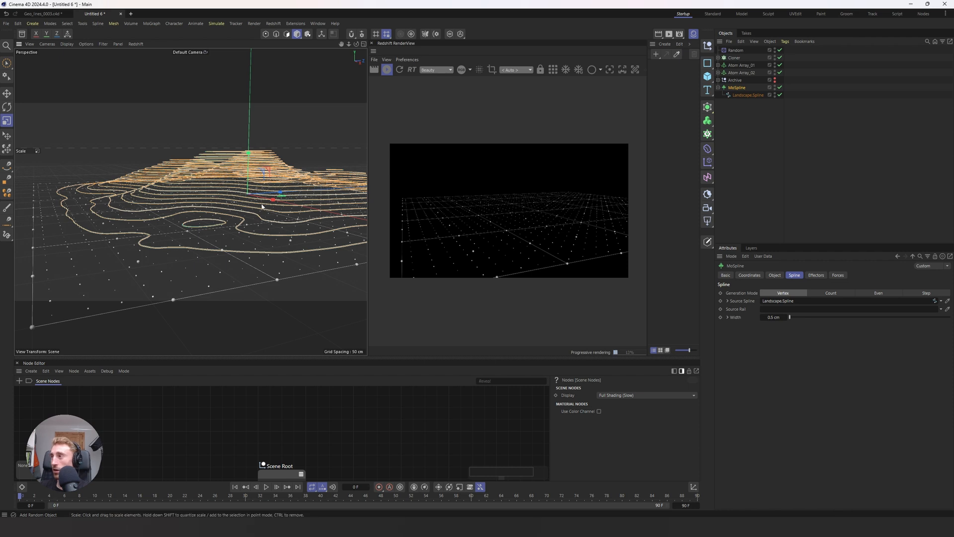
pyautogui.keyDown('alt'); pyautogui.moveTo(262, 205); pyautogui.dragTo(270, 214); pyautogui.keyUp('alt')
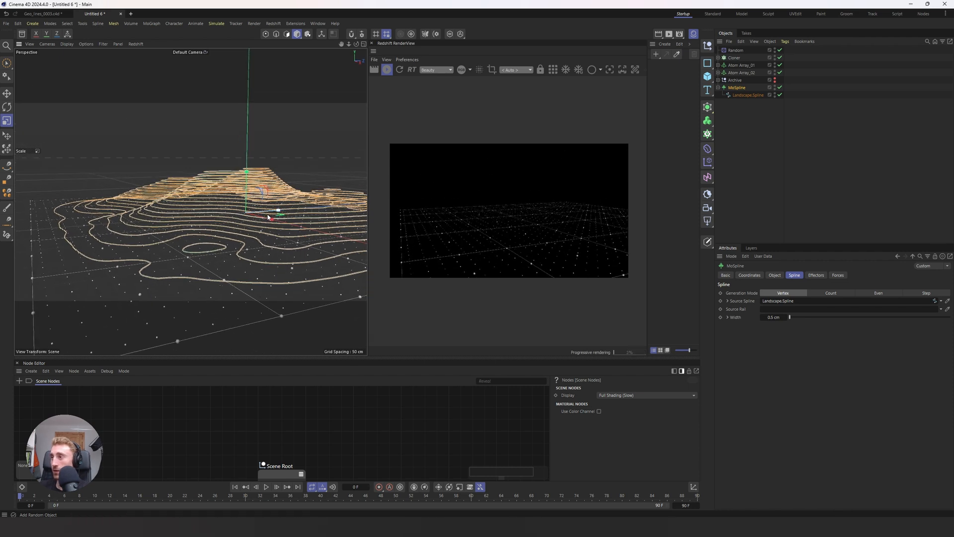
pyautogui.rightClick(742, 88)
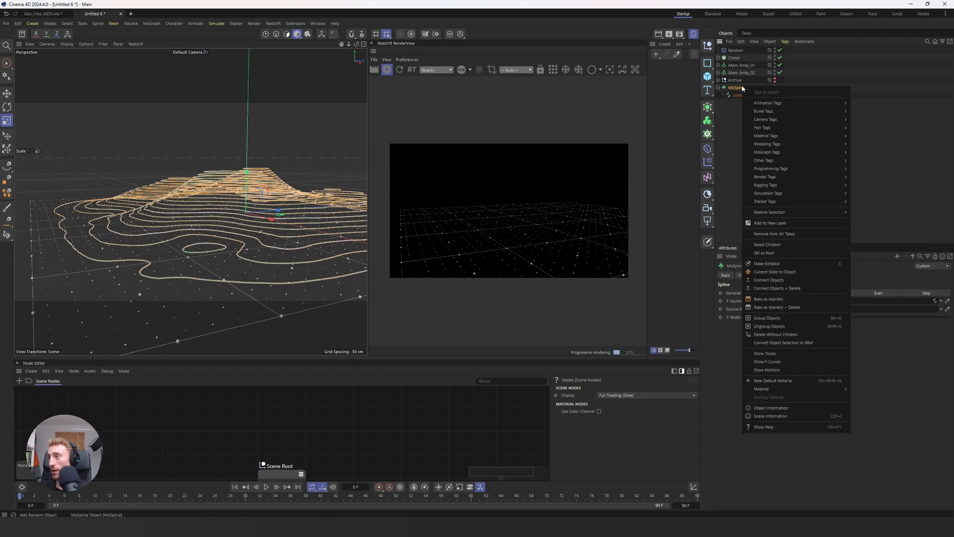
pyautogui.moveTo(781, 177)
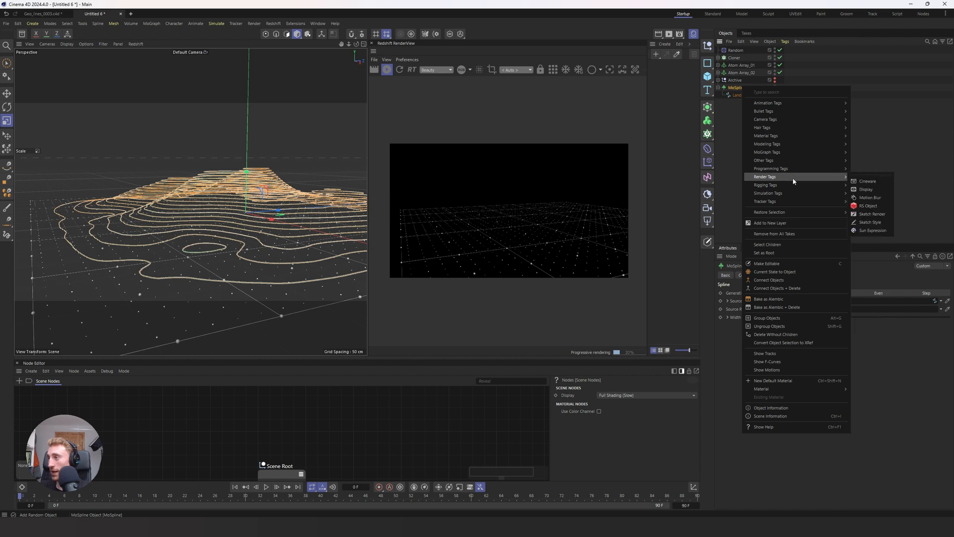
pyautogui.click(873, 204)
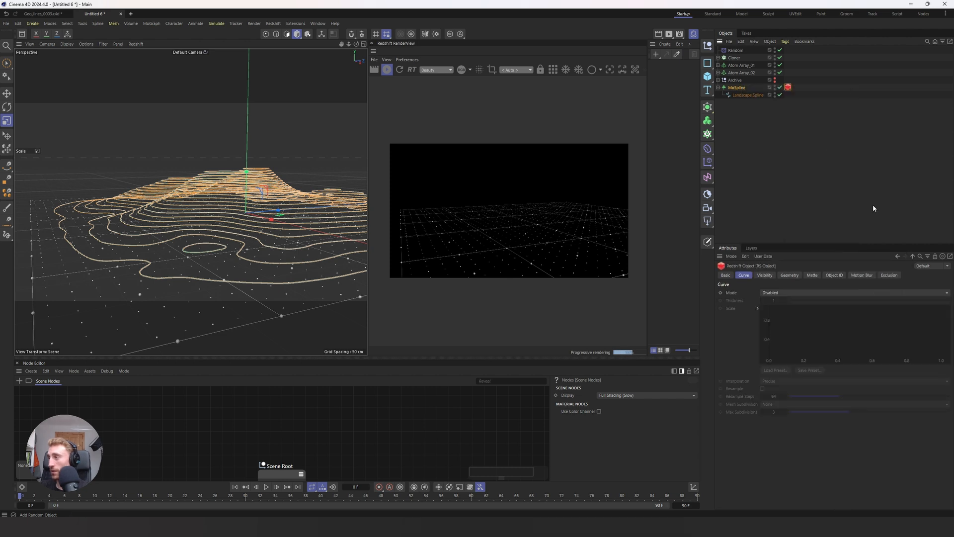
pyautogui.click(775, 293)
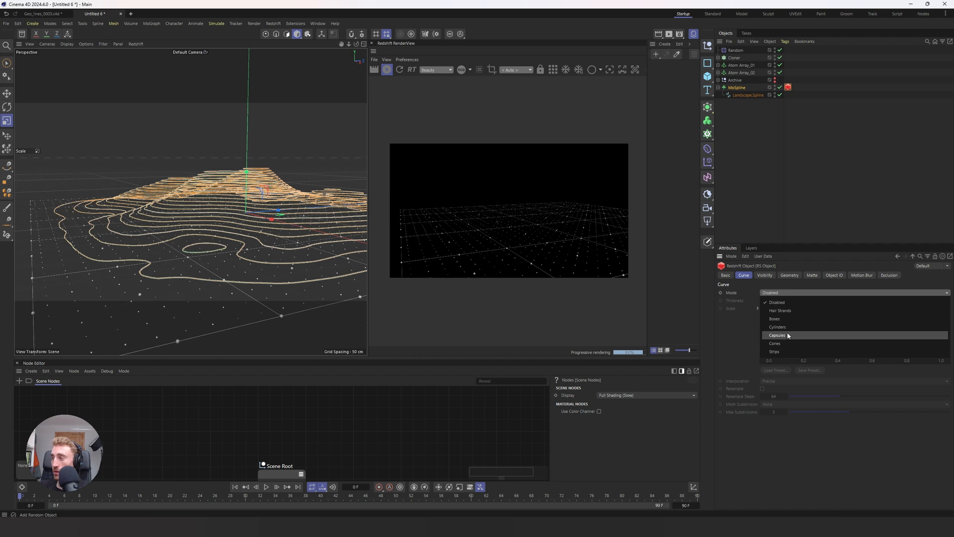
pyautogui.click(777, 326)
pyautogui.keyDown('alt'); pyautogui.moveTo(214, 193); pyautogui.dragTo(195, 193); pyautogui.keyUp('alt')
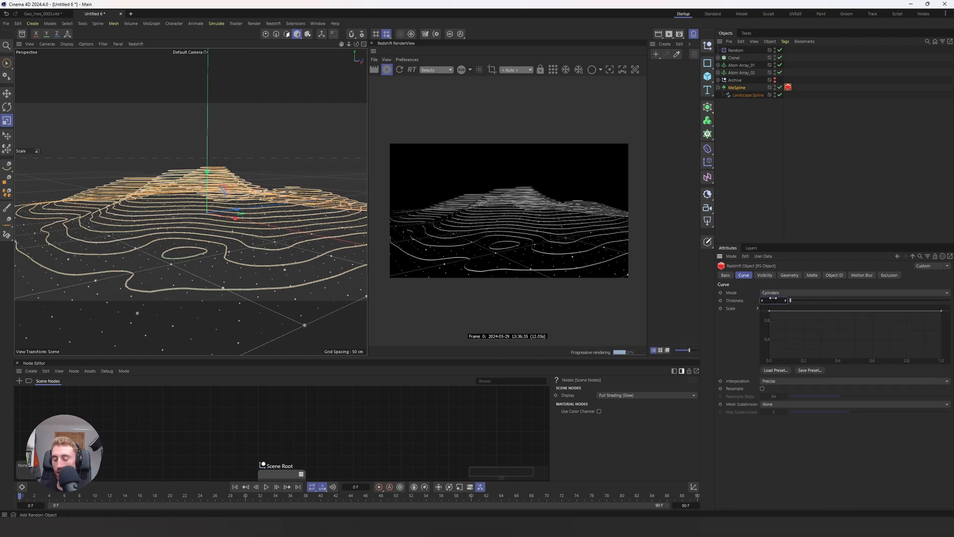
pyautogui.press('Return')
# Step: Shape the RS Object tag's curve scale graph into a bell, with both ends at 0 and a raised middle point
pyautogui.moveTo(769, 311); pyautogui.dragTo(768, 362)
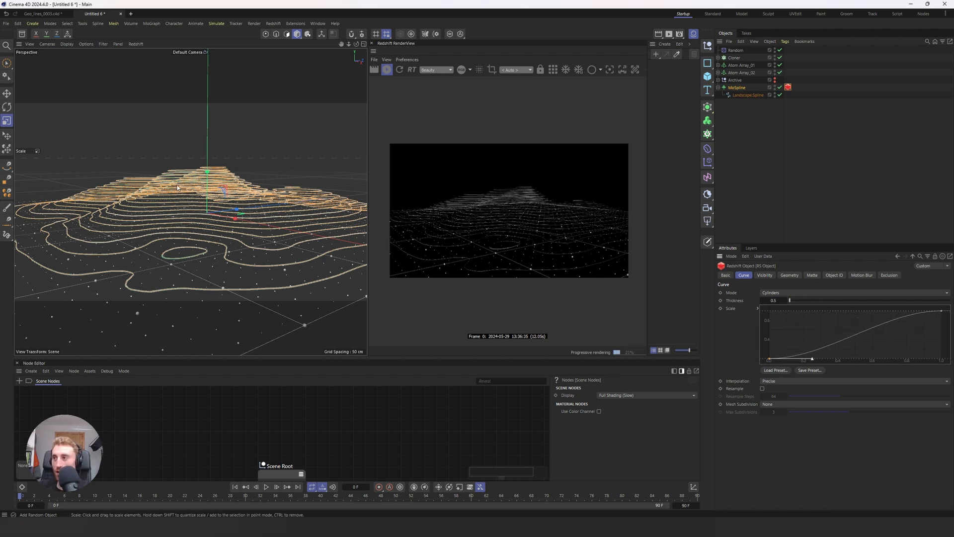
pyautogui.keyDown('alt'); pyautogui.moveTo(178, 188); pyautogui.dragTo(202, 190); pyautogui.keyUp('alt')
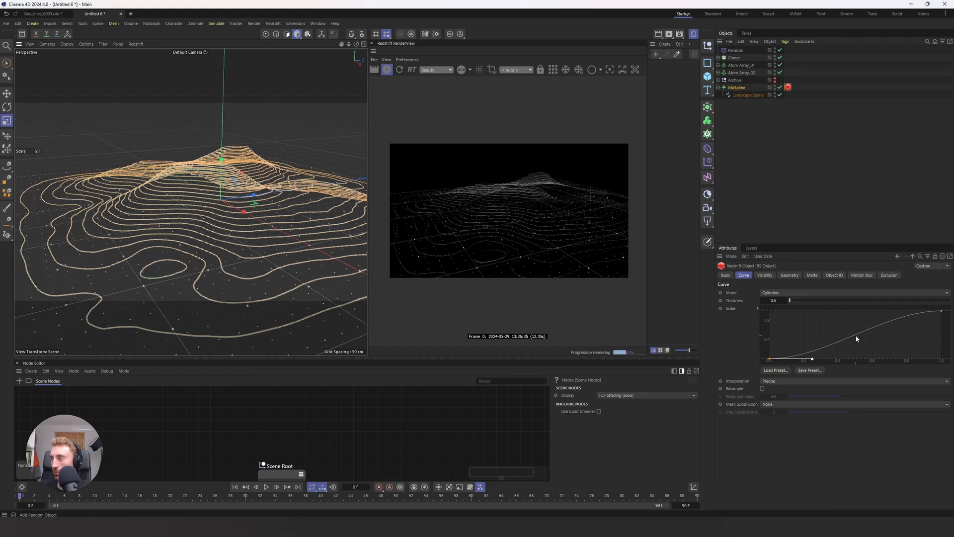
pyautogui.keyDown('ctrl'); pyautogui.moveTo(856, 338); pyautogui.dragTo(859, 332); pyautogui.keyUp('ctrl')
pyautogui.moveTo(941, 311); pyautogui.dragTo(936, 365)
pyautogui.moveTo(864, 333)
pyautogui.mouseDown()
pyautogui.moveTo(883, 332)
pyautogui.moveTo(855, 320)
pyautogui.mouseUp()
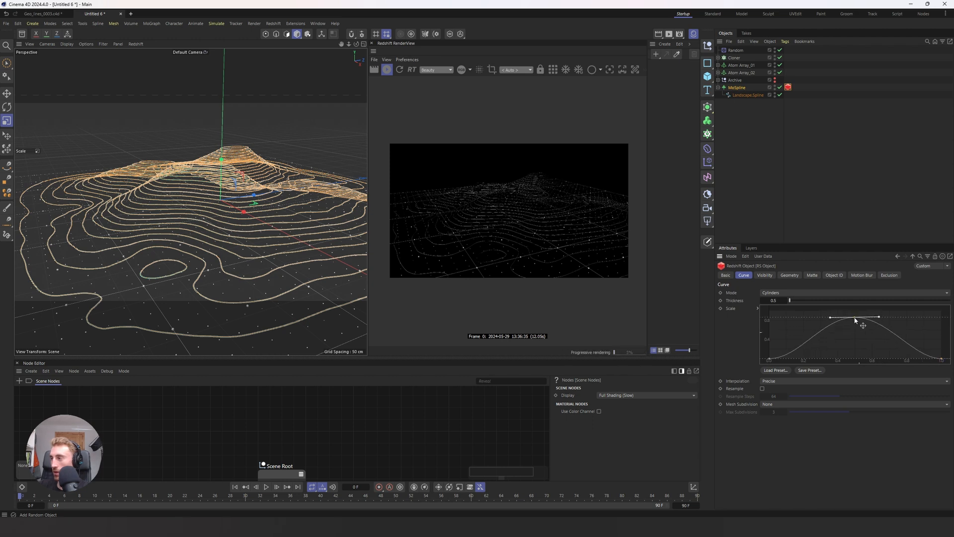
pyautogui.keyDown('alt'); pyautogui.moveTo(175, 214); pyautogui.dragTo(152, 190); pyautogui.keyUp('alt')
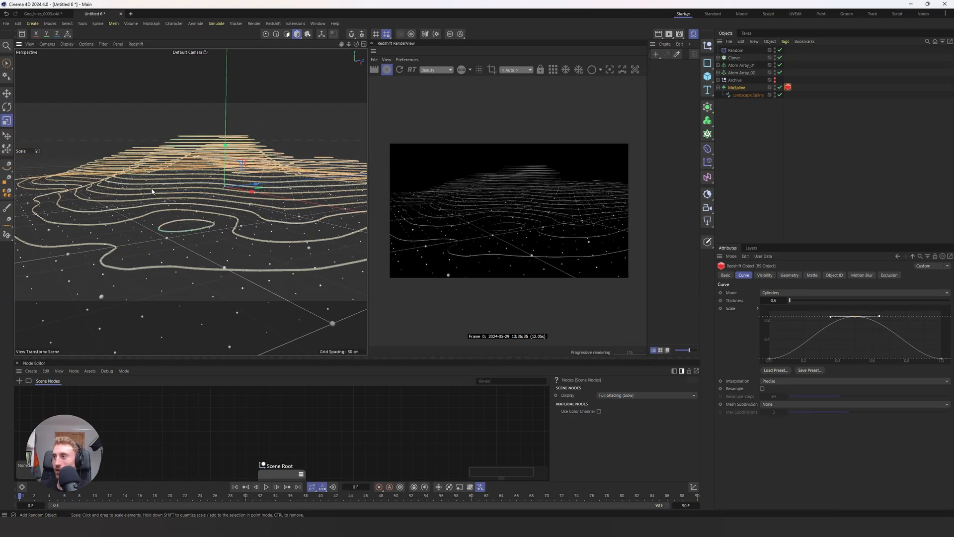
# Step: Create a Redshift Incandescent material named RS Teal
pyautogui.click(809, 142)
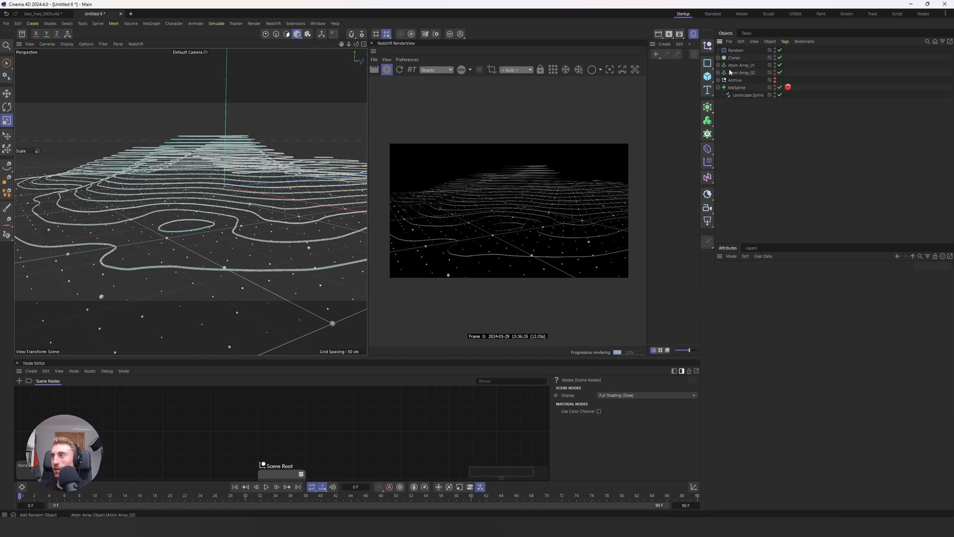
pyautogui.click(665, 43)
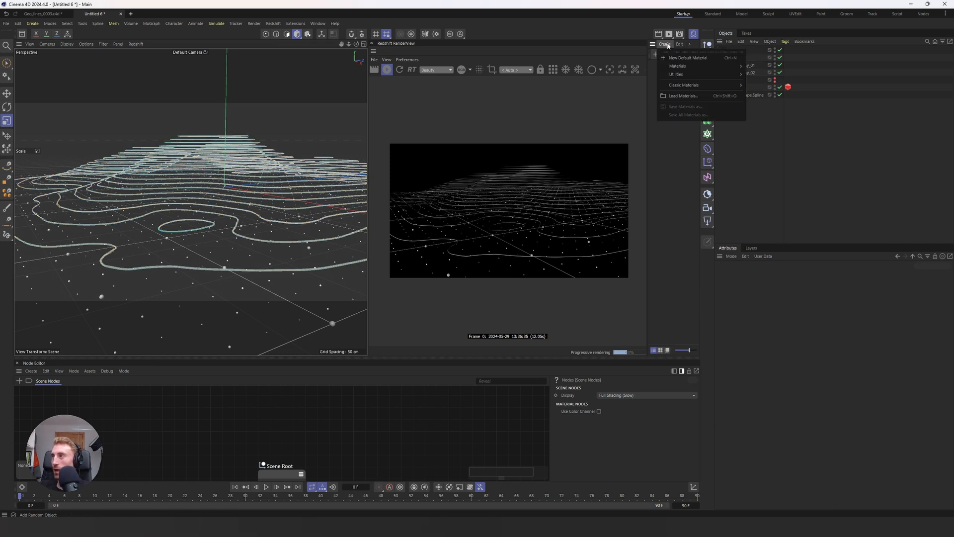
pyautogui.moveTo(677, 69)
pyautogui.click(765, 117)
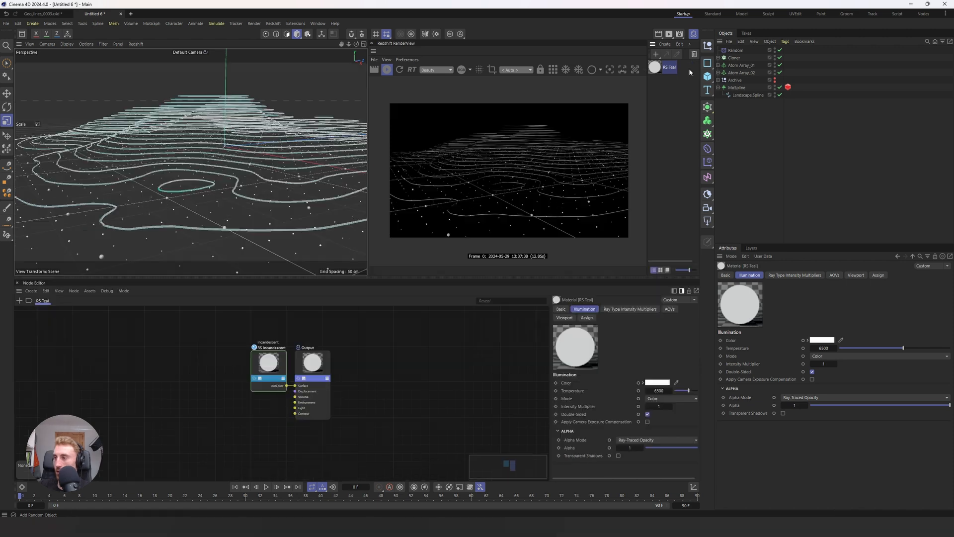
# Step: Set the RS Teal material's illumination color to a light teal and apply the material to the MoSpline
pyautogui.click(657, 382)
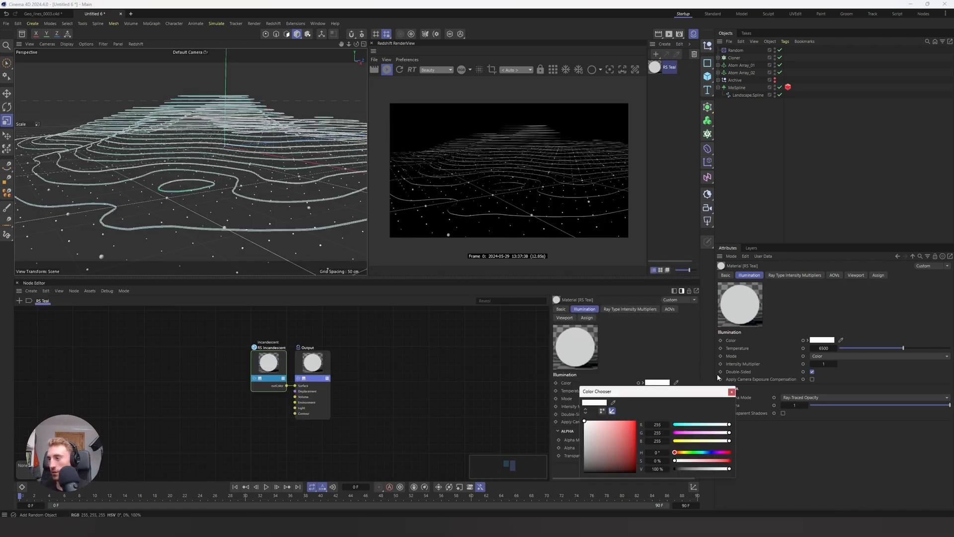
pyautogui.moveTo(700, 424); pyautogui.dragTo(722, 434)
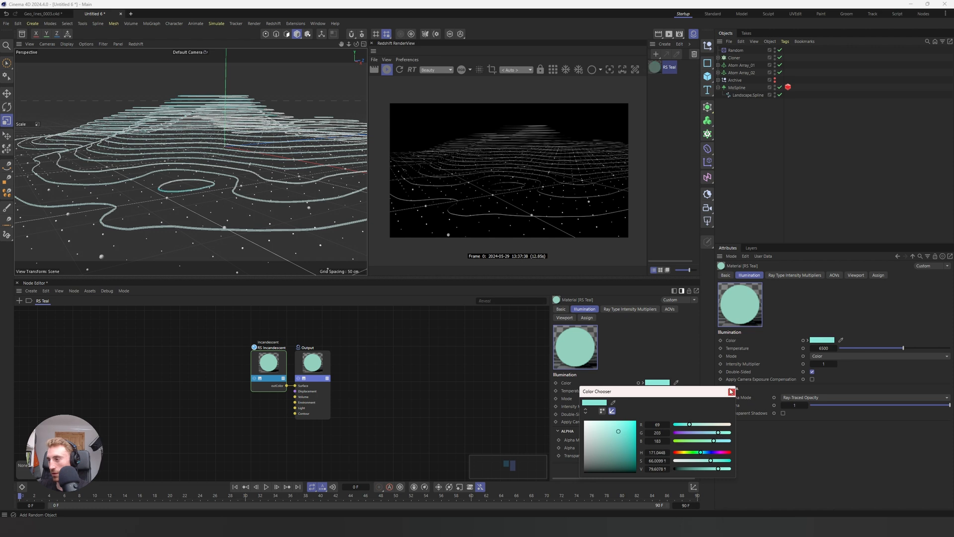
pyautogui.click(732, 392)
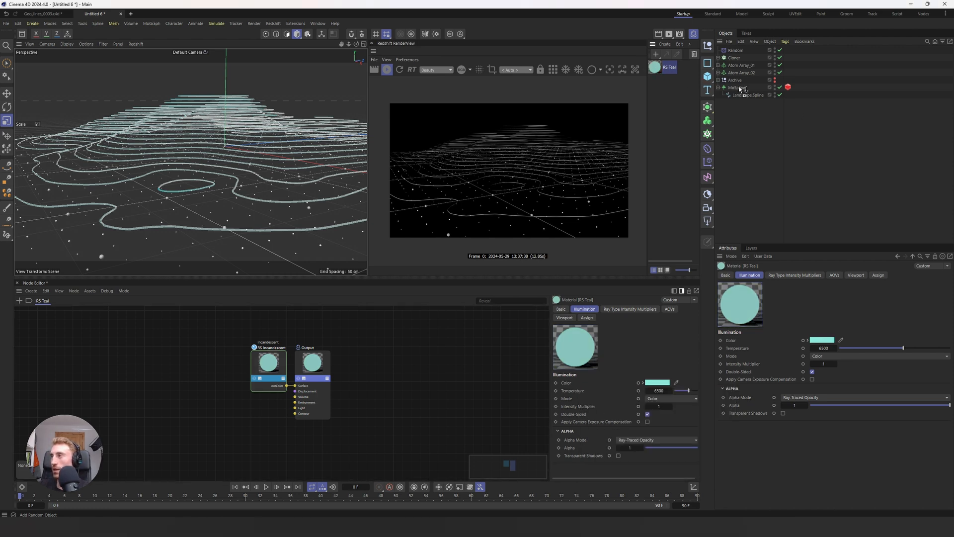
pyautogui.moveTo(740, 89); pyautogui.dragTo(741, 88)
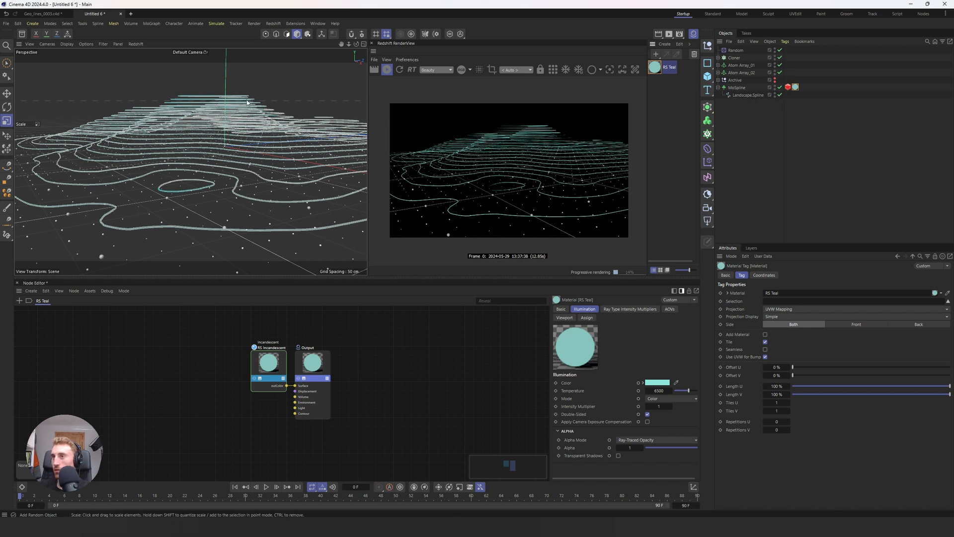
# Step: Try an intensity multiplier of 5 on the RS Teal material and return it to 1
pyautogui.keyDown('alt'); pyautogui.moveTo(247, 102); pyautogui.dragTo(213, 89); pyautogui.keyUp('alt')
pyautogui.doubleClick(659, 405)
pyautogui.write('5')
pyautogui.press('Return')
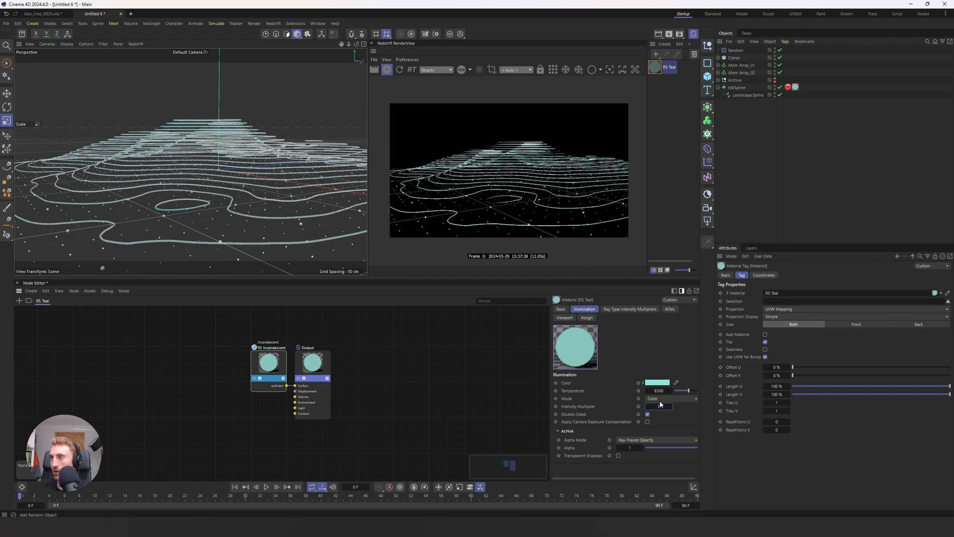
pyautogui.keyDown('alt'); pyautogui.moveTo(259, 171); pyautogui.dragTo(263, 205); pyautogui.keyUp('alt')
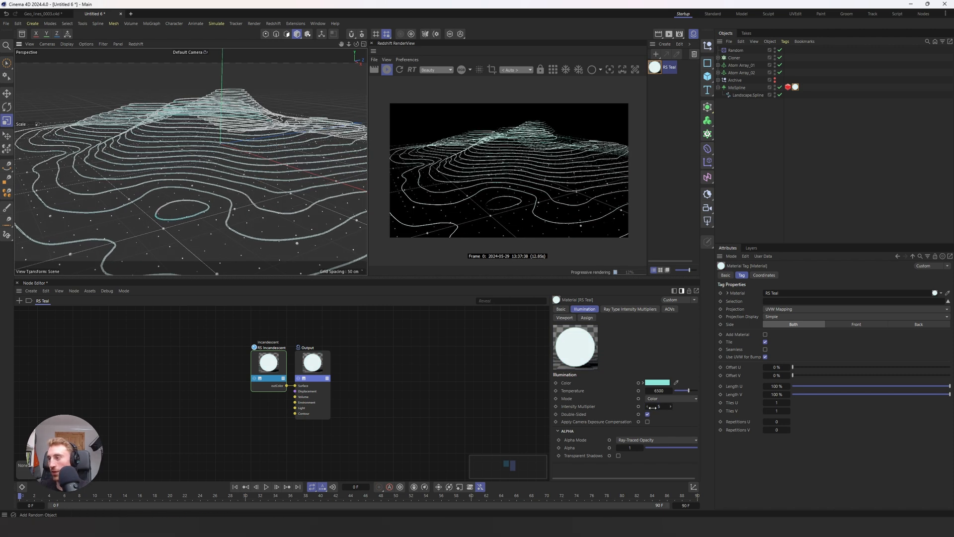
pyautogui.press('Return')
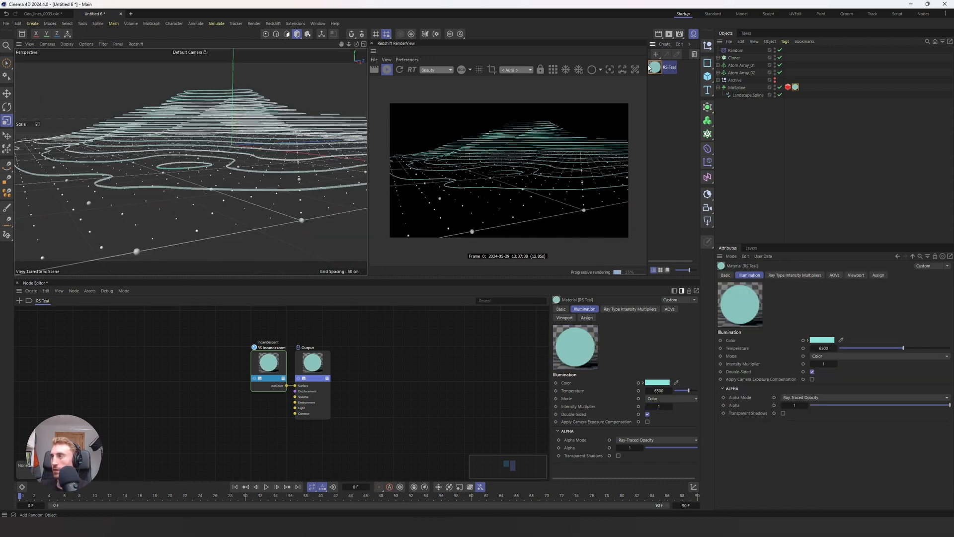
# Step: Duplicate the RS Teal material and rename the copy RS Light Blue
pyautogui.keyDown('ctrl'); pyautogui.moveTo(657, 66); pyautogui.dragTo(657, 100); pyautogui.keyUp('ctrl')
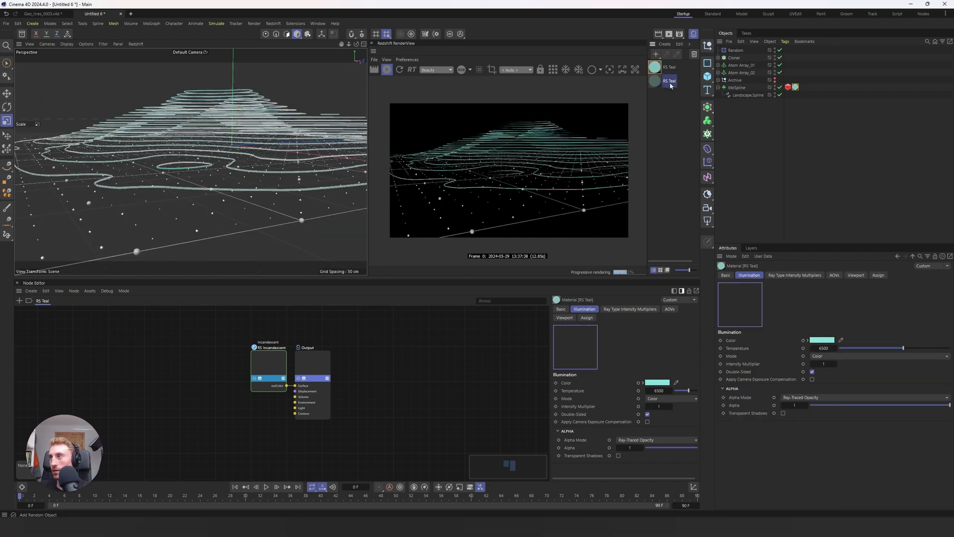
pyautogui.doubleClick(673, 82)
pyautogui.write('RS')
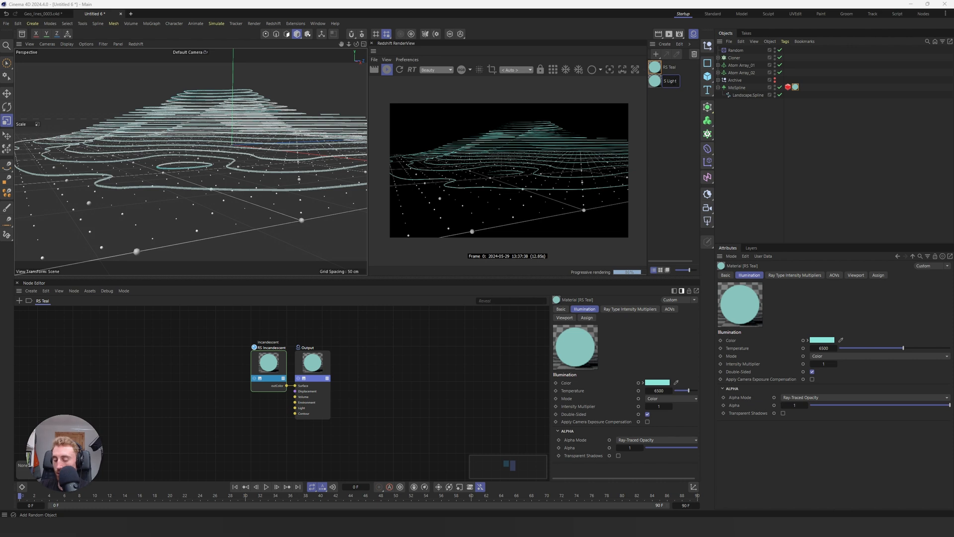
pyautogui.write(' Light Blue')
pyautogui.press('Return')
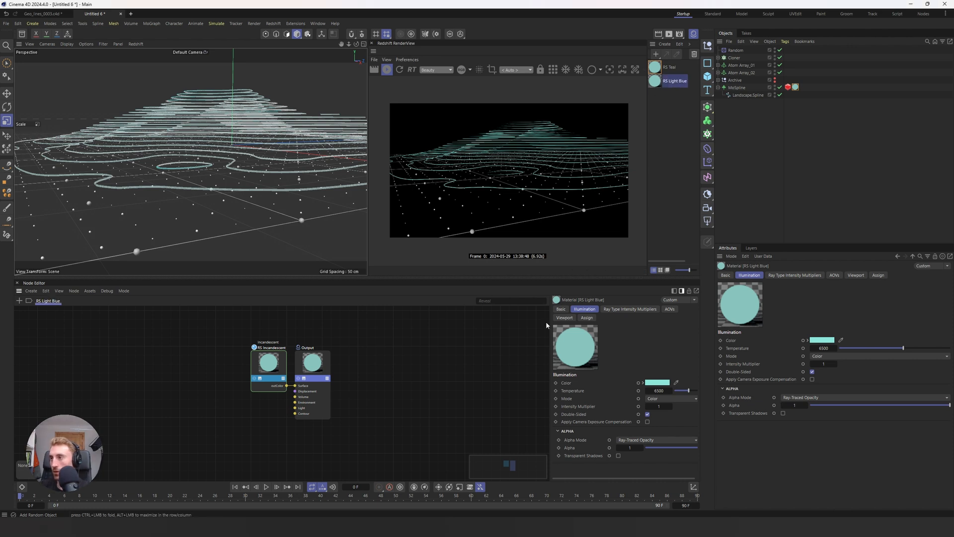
# Step: Change the RS Light Blue material's color to a light violet-blue and apply it to both Atom Arrays
pyautogui.click(651, 381)
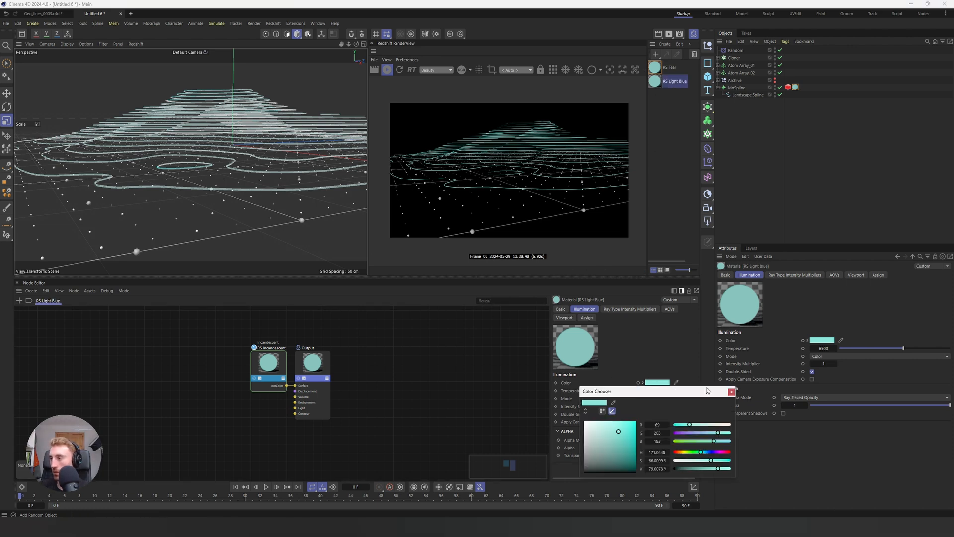
pyautogui.moveTo(700, 455); pyautogui.dragTo(710, 456)
pyautogui.moveTo(655, 81); pyautogui.dragTo(740, 72)
pyautogui.click(656, 86)
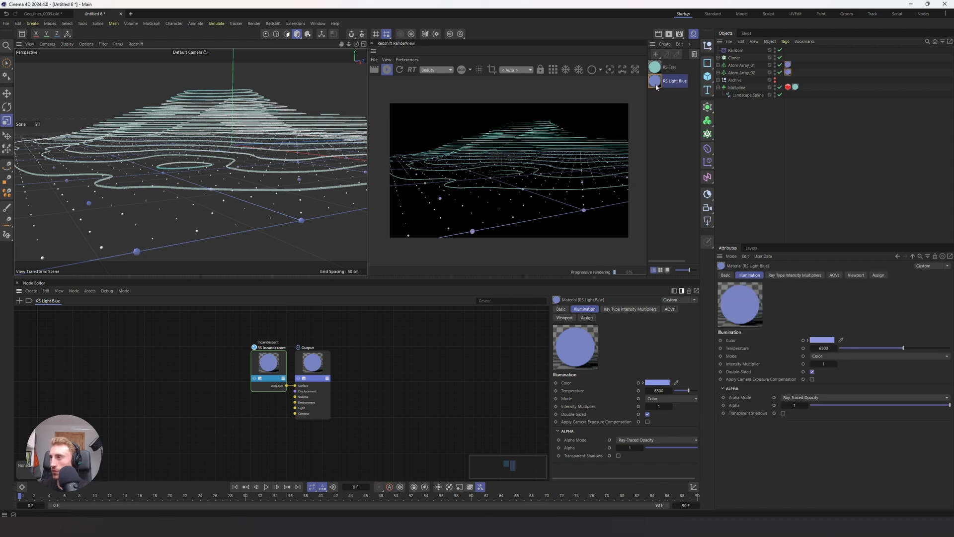
# Step: Change the RS Light Blue material's illumination color from violet-blue to a light sky blue
pyautogui.click(655, 382)
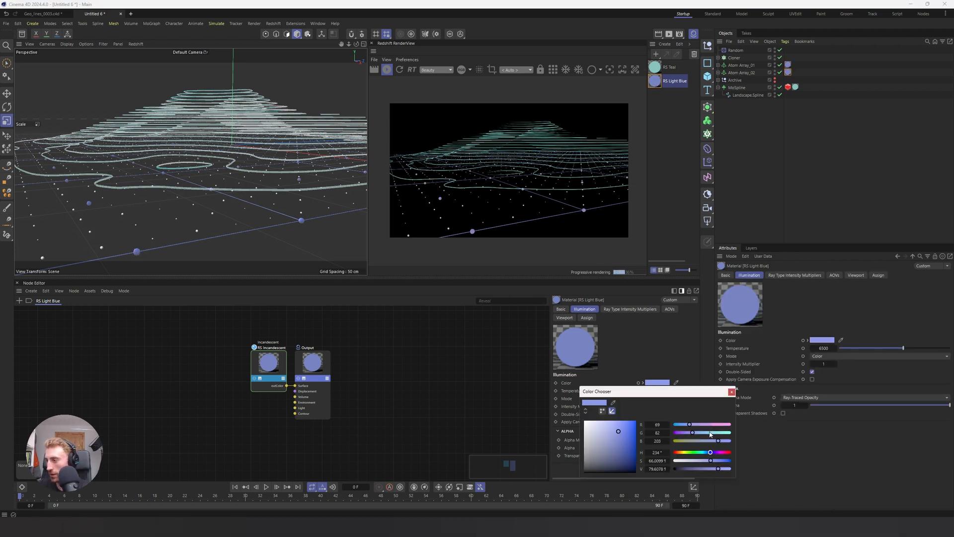
pyautogui.moveTo(688, 434); pyautogui.dragTo(710, 433)
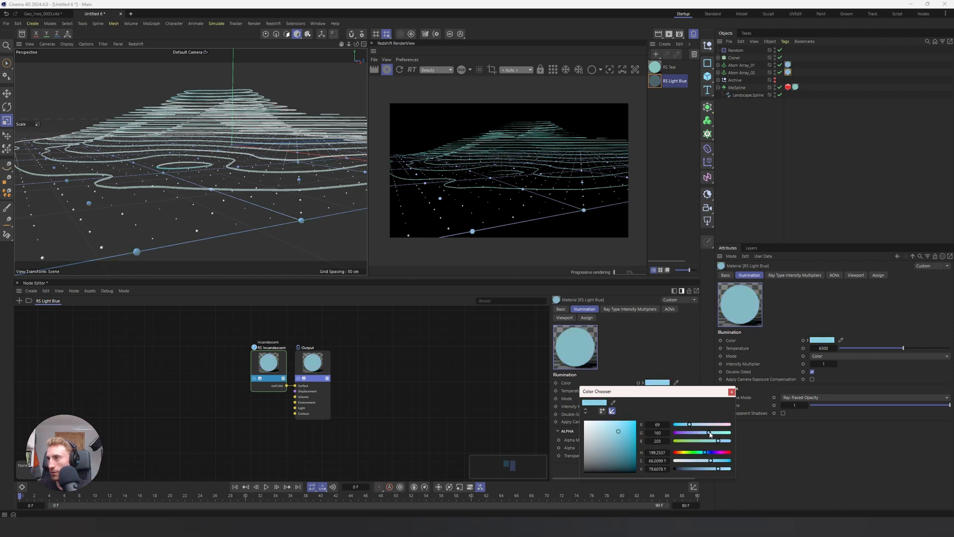
pyautogui.click(732, 392)
# Step: Create a new Redshift Incandescent material, leave it white, and apply it to the Cloner
pyautogui.click(665, 44)
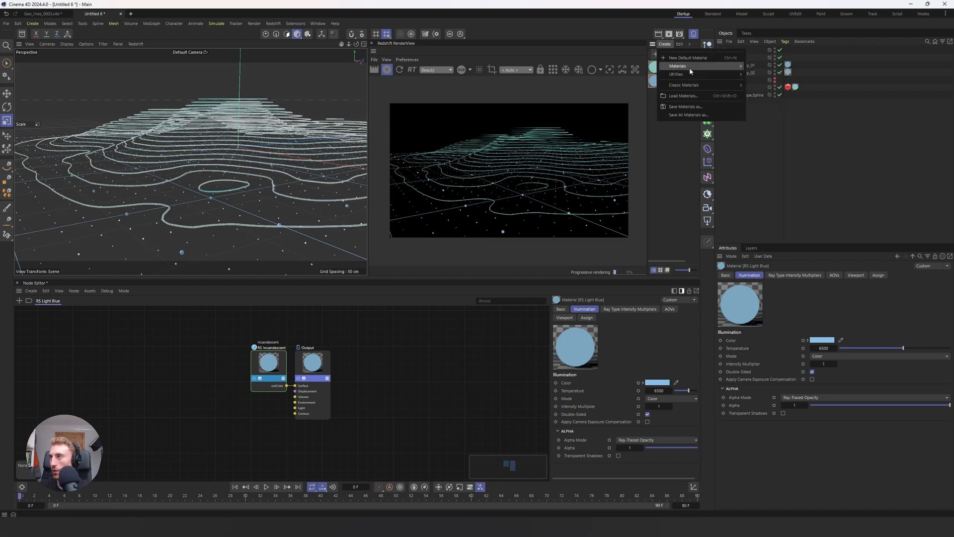
pyautogui.moveTo(690, 67)
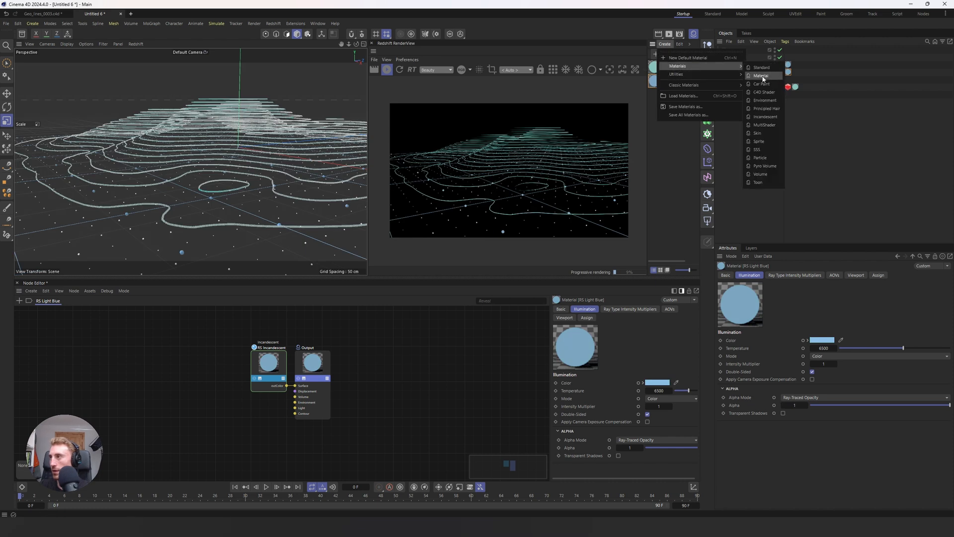
pyautogui.click(777, 116)
pyautogui.moveTo(655, 68); pyautogui.dragTo(733, 58)
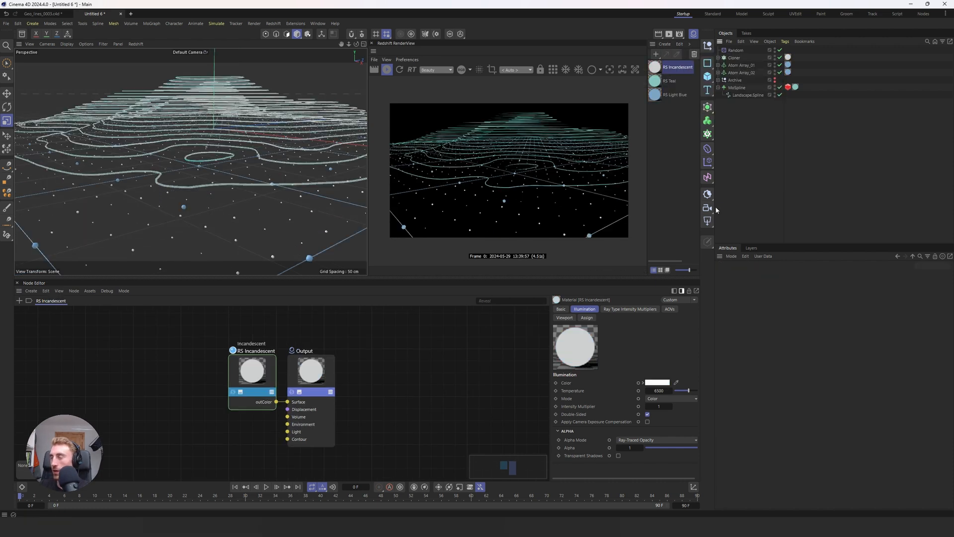
# Step: Add a standard Redshift camera from the current view and make it the active viewport camera
pyautogui.click(708, 211)
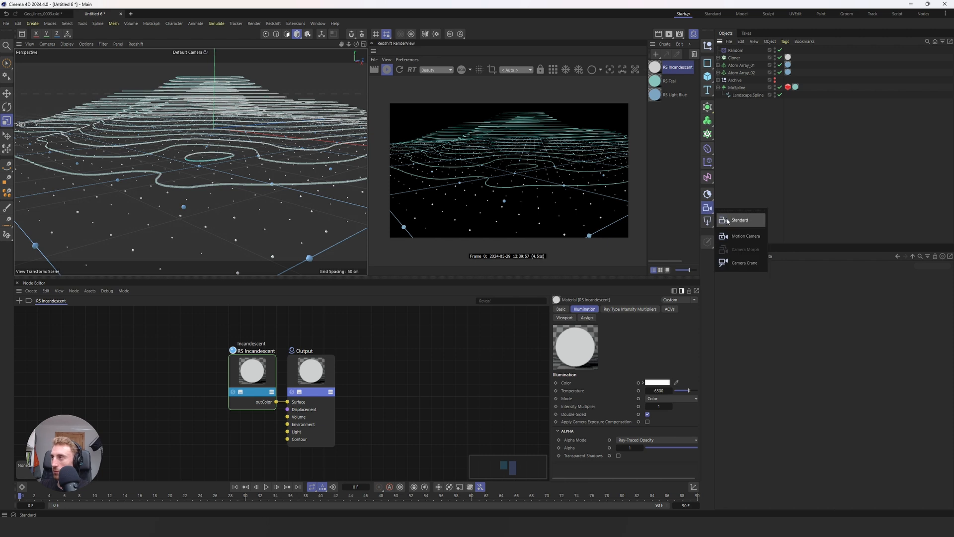
pyautogui.click(736, 219)
pyautogui.click(780, 50)
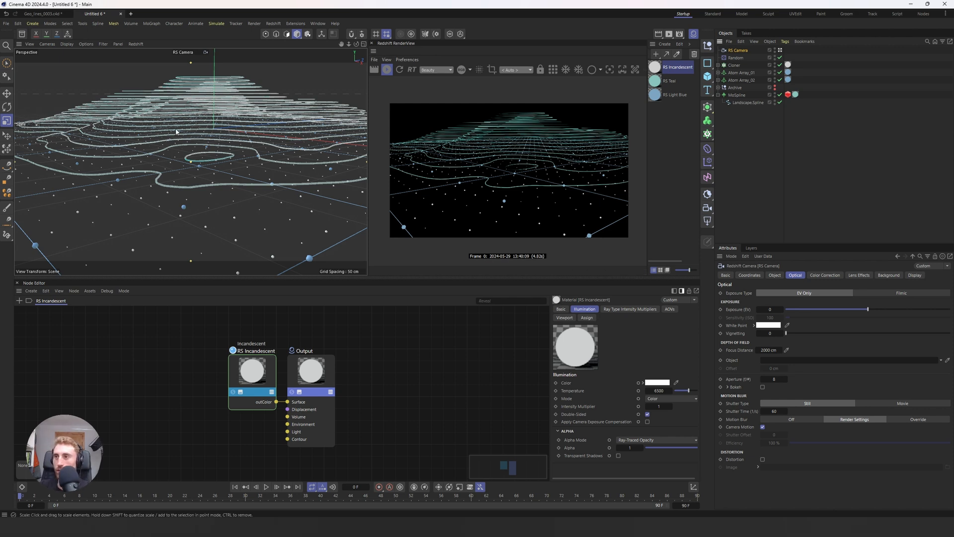
# Step: Add a sphere and move it off the terrain's center toward the corner nearest the camera, working in the top view
pyautogui.click(708, 76)
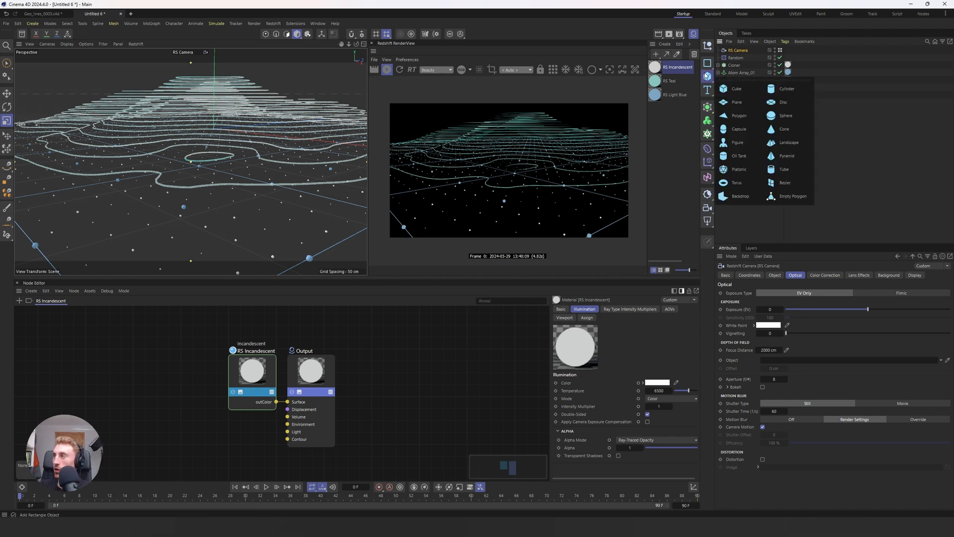
pyautogui.click(782, 117)
pyautogui.middleClick(222, 134)
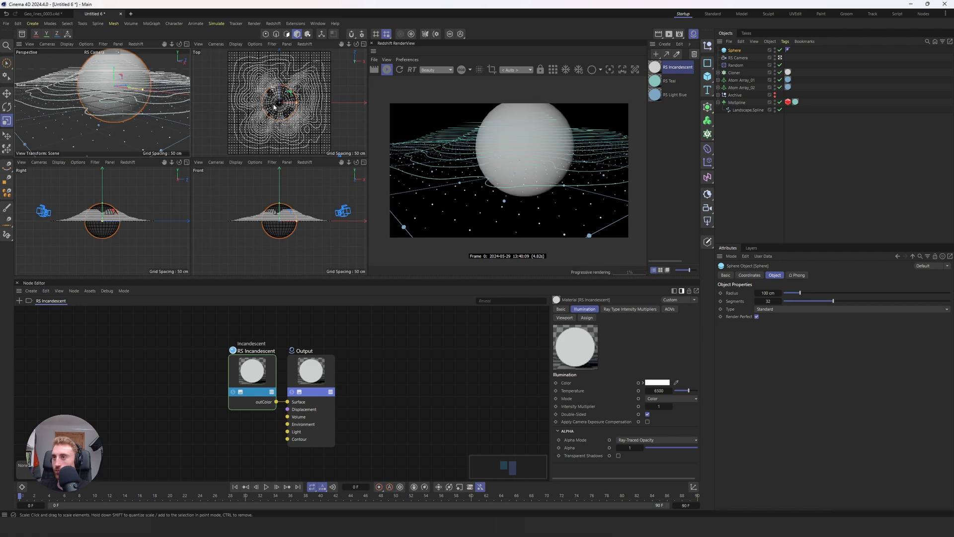
pyautogui.moveTo(274, 106); pyautogui.dragTo(281, 94)
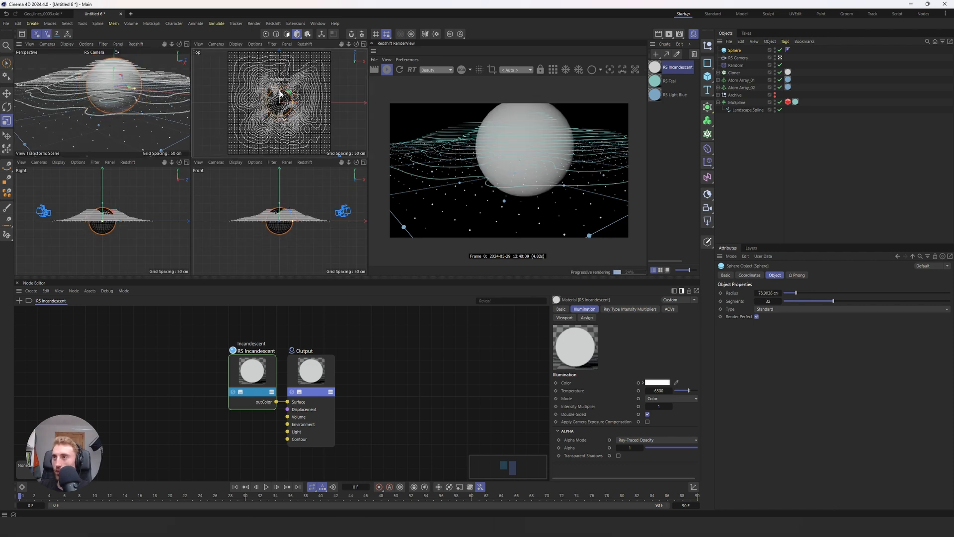
pyautogui.hotkey('ctrl', 'z')
pyautogui.press('e')
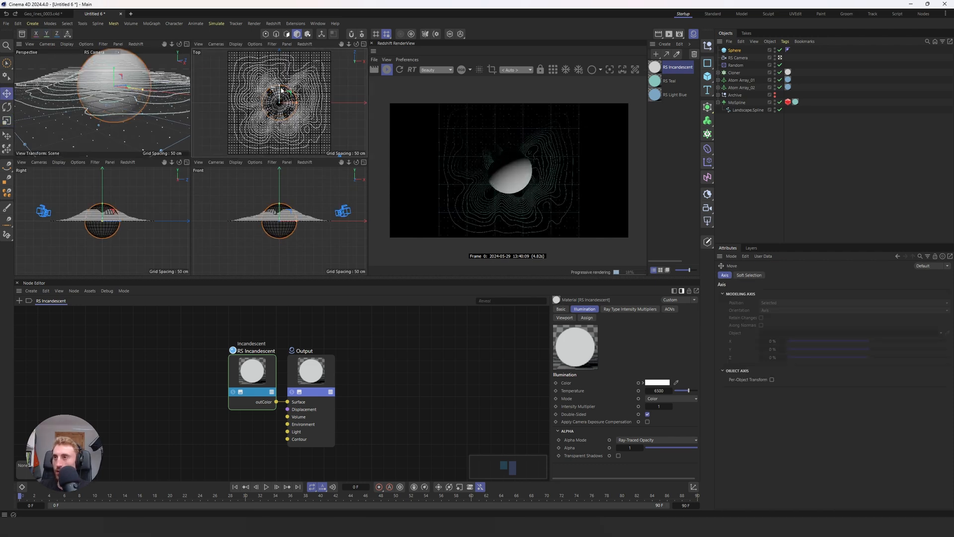
pyautogui.moveTo(278, 91); pyautogui.dragTo(293, 126)
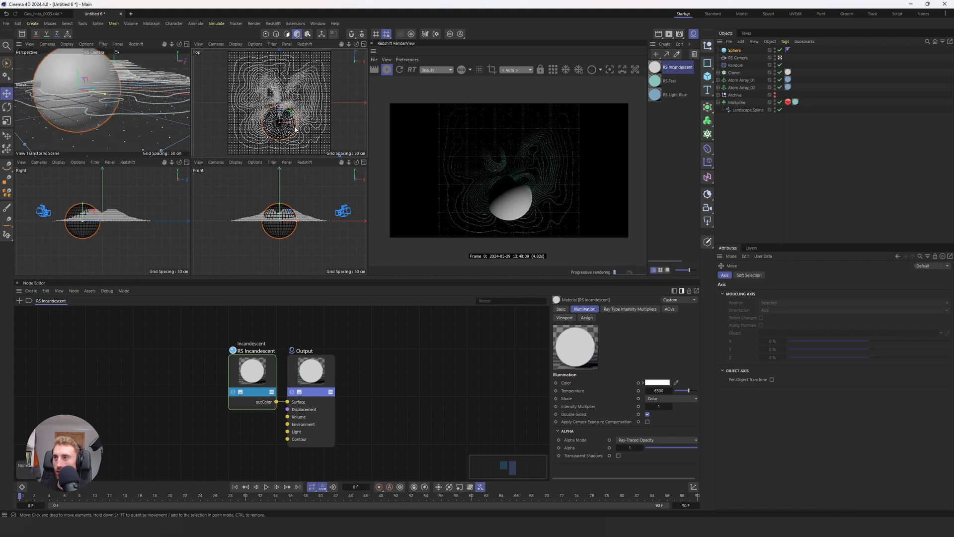
pyautogui.scroll(-5, 293, 119)
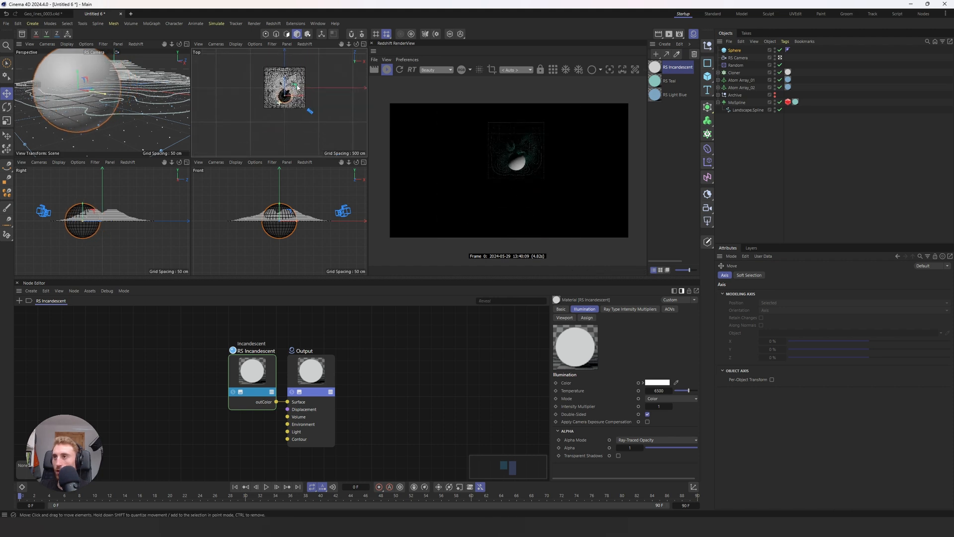
pyautogui.scroll(3, 295, 103)
pyautogui.scroll(1, 294, 103)
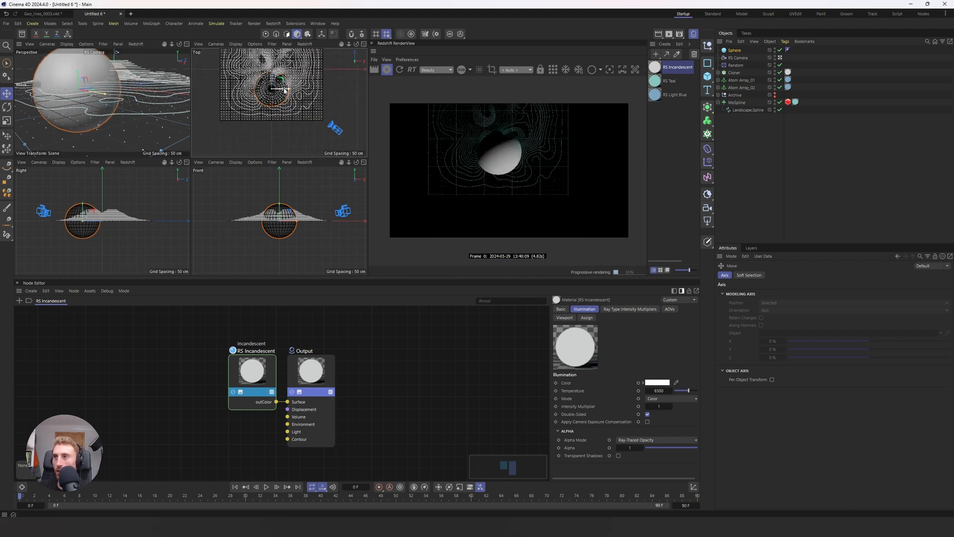
pyautogui.moveTo(284, 90); pyautogui.dragTo(312, 91)
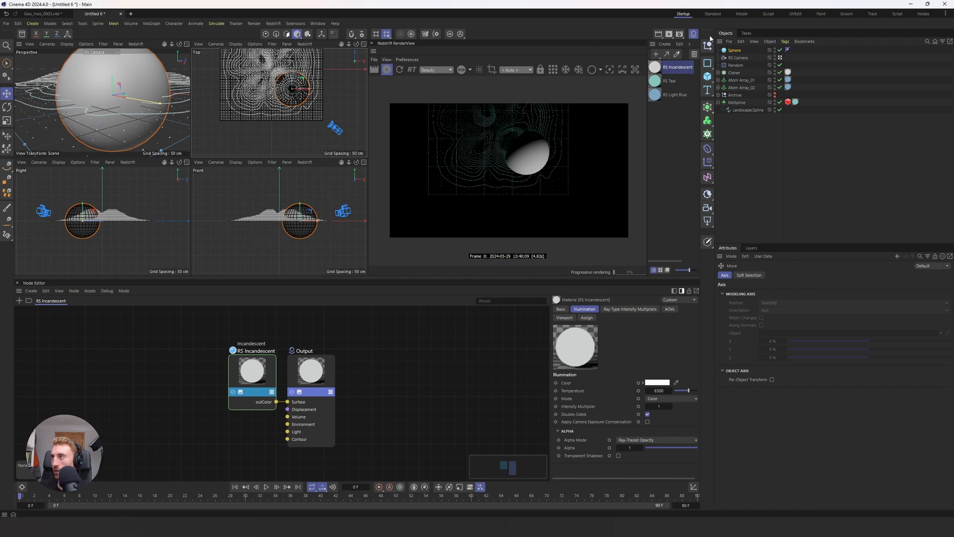
# Step: Set the sphere's radius to 50 cm
pyautogui.click(734, 51)
pyautogui.click(774, 293)
pyautogui.write('5')
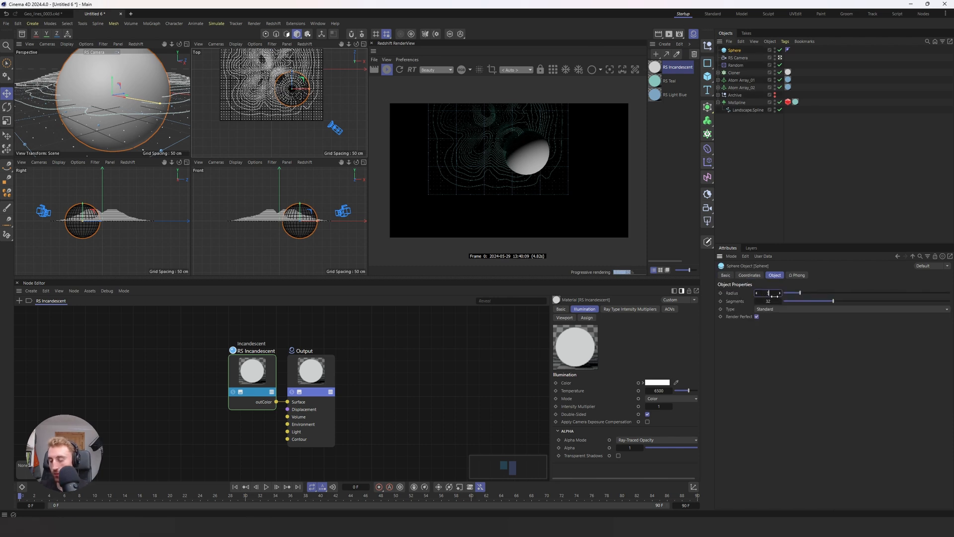
pyautogui.write('0')
pyautogui.press('Return')
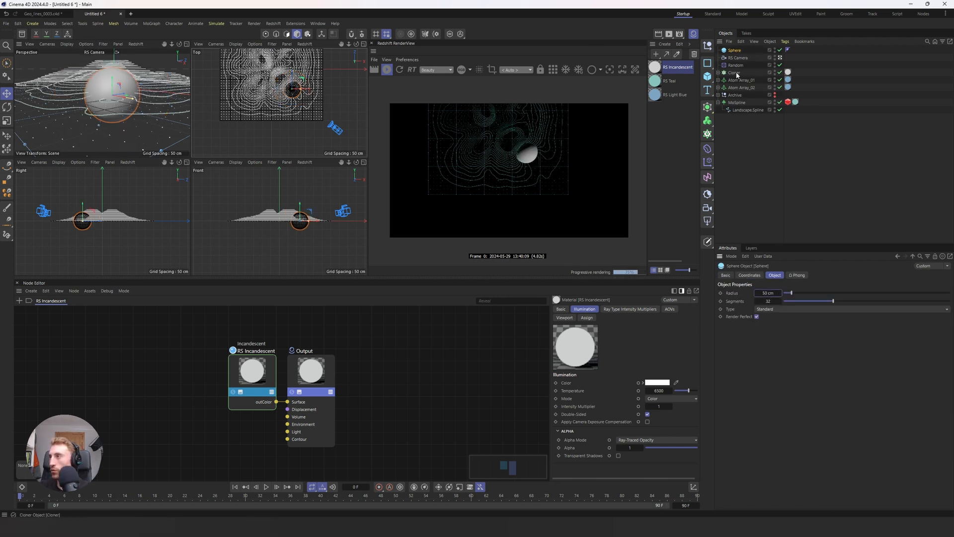
# Step: Add a Target tag to the RS Camera with the Sphere as its target object, and return to the single perspective view
pyautogui.rightClick(737, 58)
pyautogui.moveTo(774, 78)
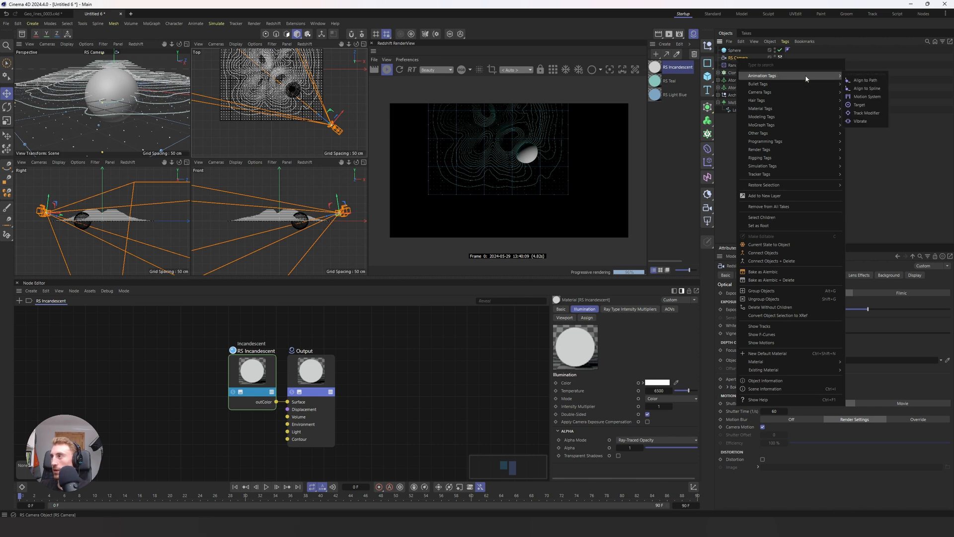
pyautogui.click(862, 105)
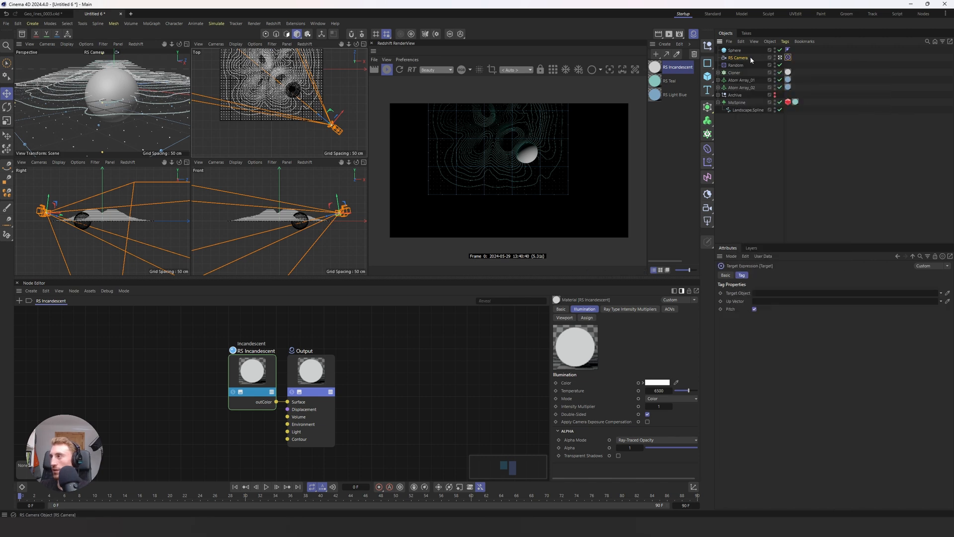
pyautogui.moveTo(735, 50); pyautogui.dragTo(765, 297)
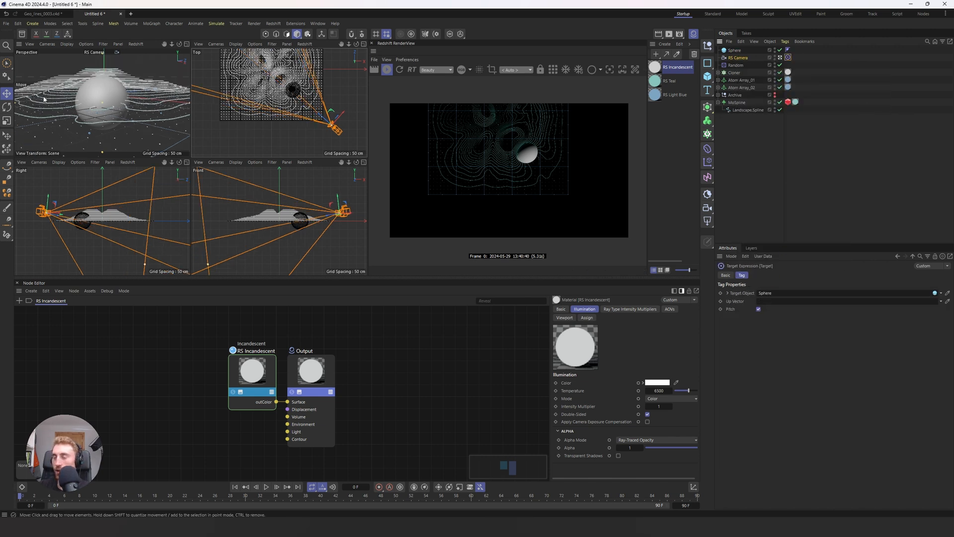
pyautogui.press('F1')
# Step: Disable the sphere so it is hidden in the viewport and render but can still guide the camera
pyautogui.click(731, 51)
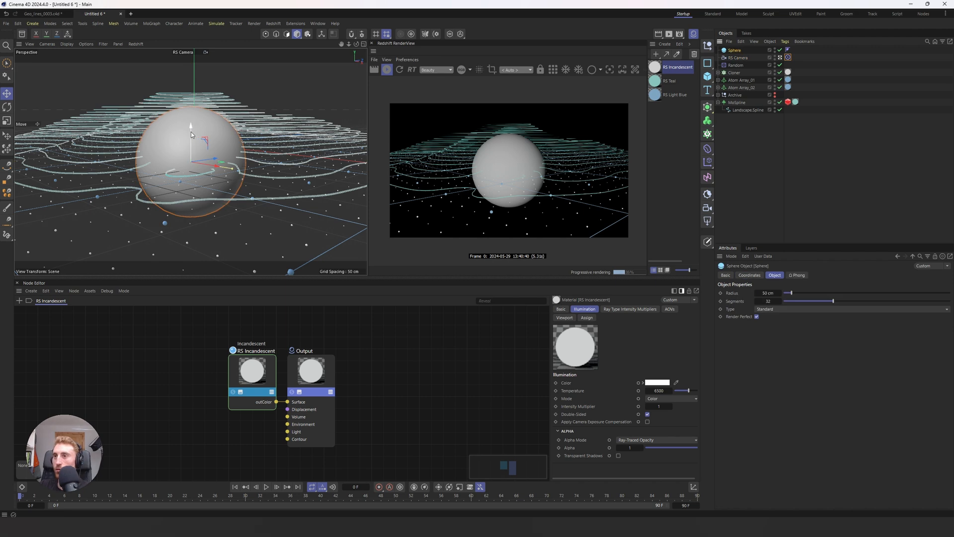
pyautogui.moveTo(190, 132)
pyautogui.mouseDown()
pyautogui.moveTo(199, 139)
pyautogui.moveTo(198, 114)
pyautogui.moveTo(204, 134)
pyautogui.mouseUp()
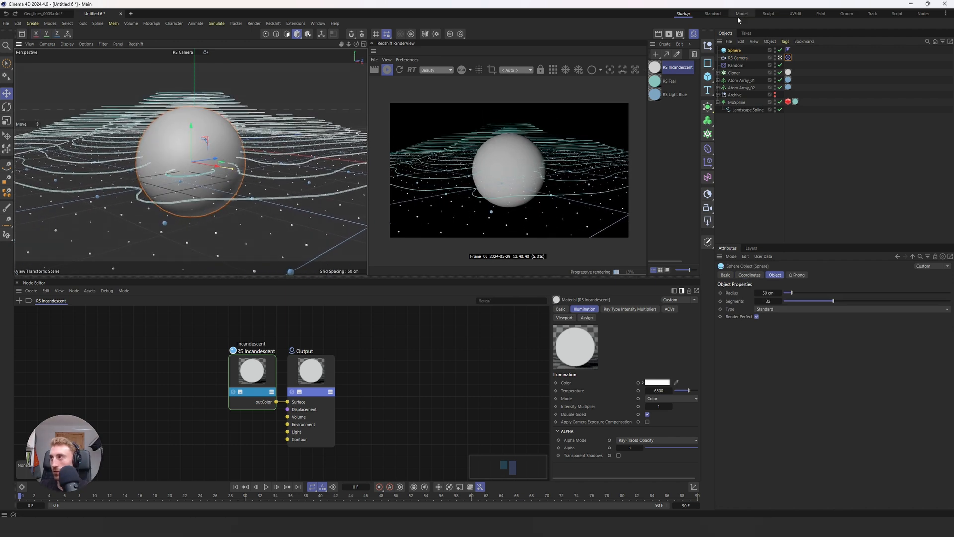
pyautogui.click(780, 50)
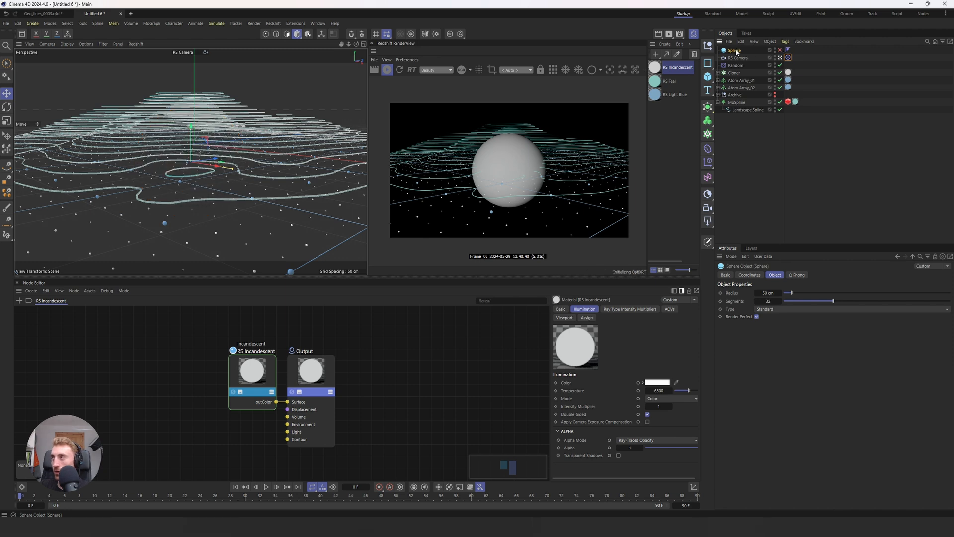
pyautogui.moveTo(208, 160); pyautogui.dragTo(193, 164)
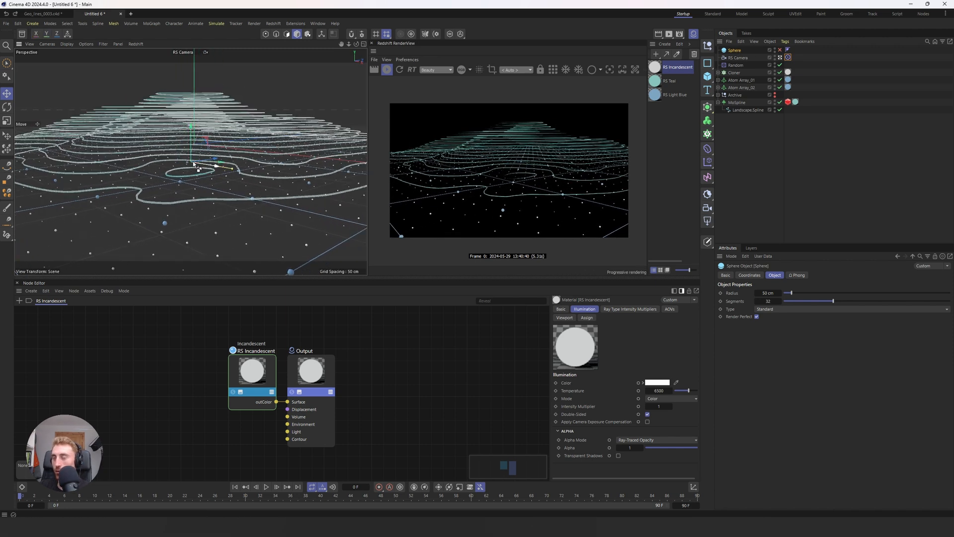
# Step: Use the Sphere as the RS Camera's focus object, enable bokeh, and set the aperture to 5.5
pyautogui.click(737, 58)
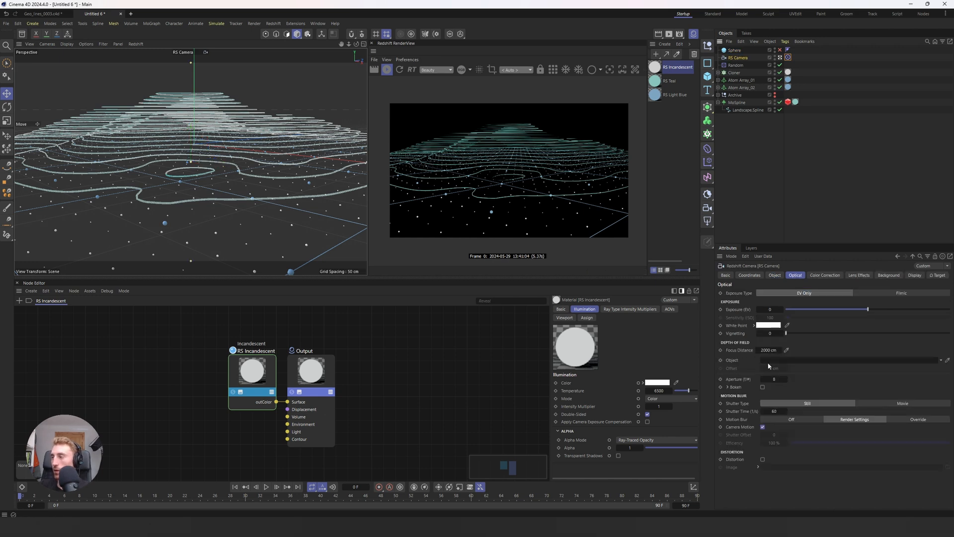
pyautogui.moveTo(734, 50); pyautogui.dragTo(771, 361)
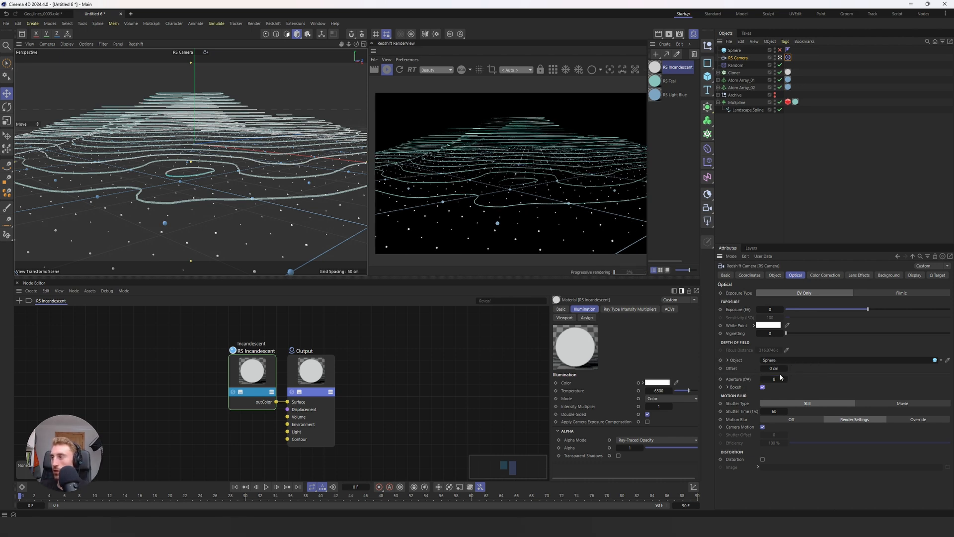
pyautogui.moveTo(780, 378); pyautogui.dragTo(777, 378)
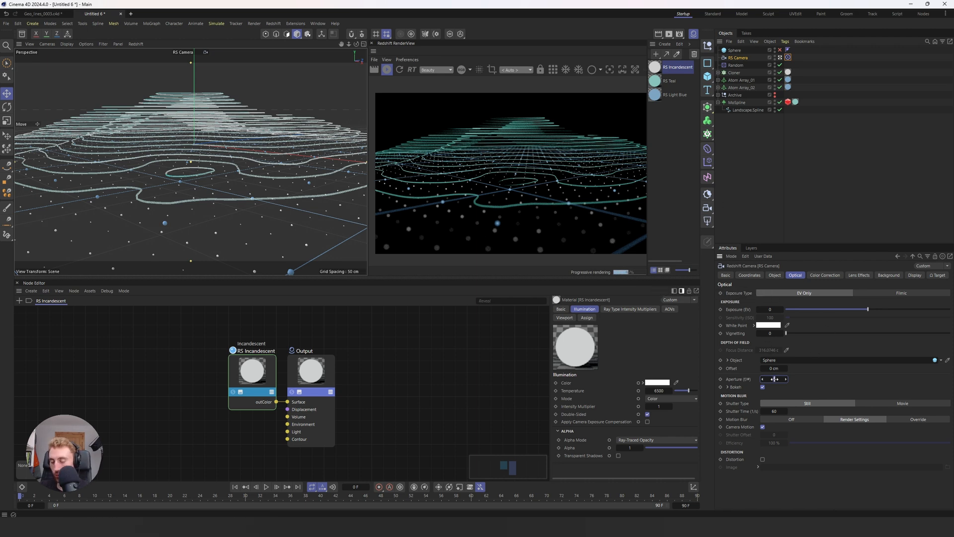
pyautogui.moveTo(776, 378); pyautogui.dragTo(775, 378)
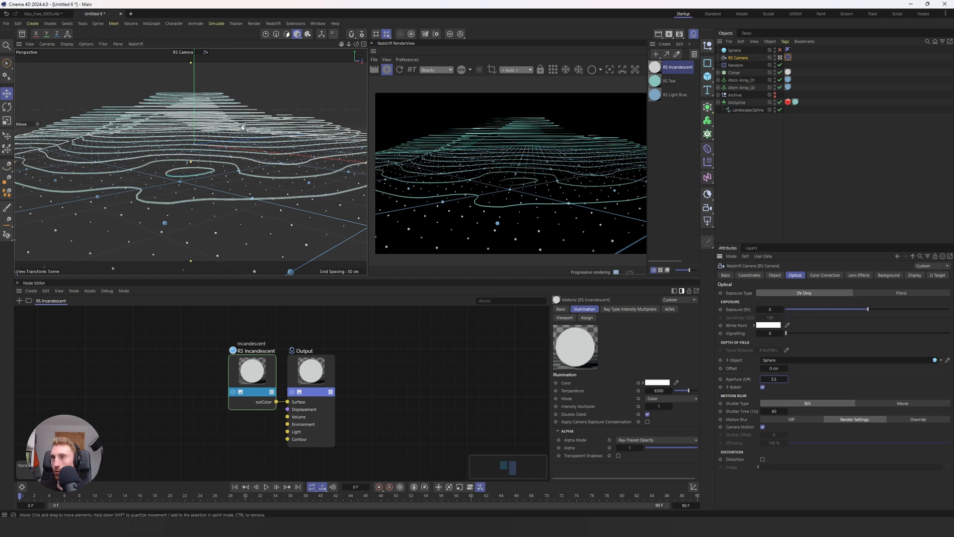
# Step: Duplicate the MoSpline and place the copy beside the original terrain along the X axis in the top view
pyautogui.click(736, 103)
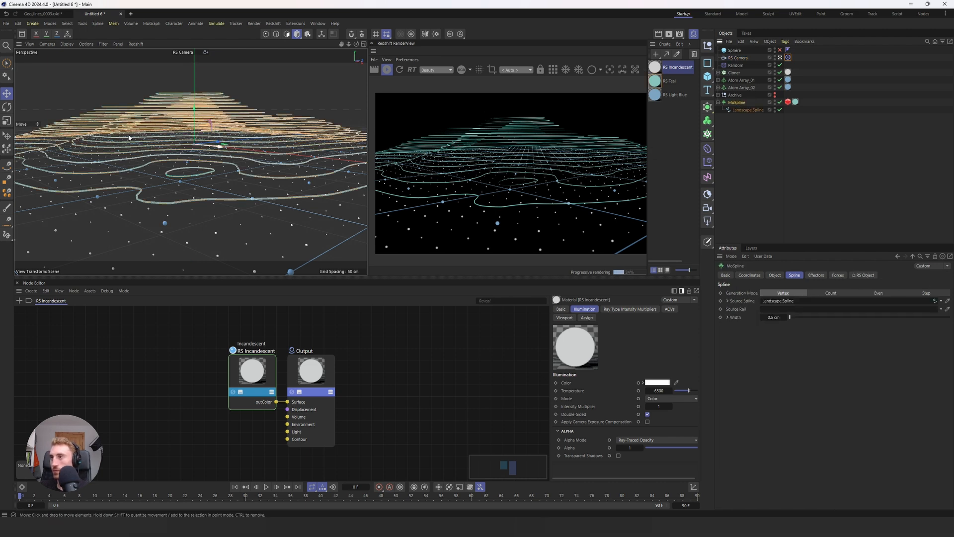
pyautogui.middleClick(144, 116)
pyautogui.keyDown('alt'); pyautogui.moveTo(282, 79); pyautogui.dragTo(282, 106, button='middle'); pyautogui.keyUp('alt')
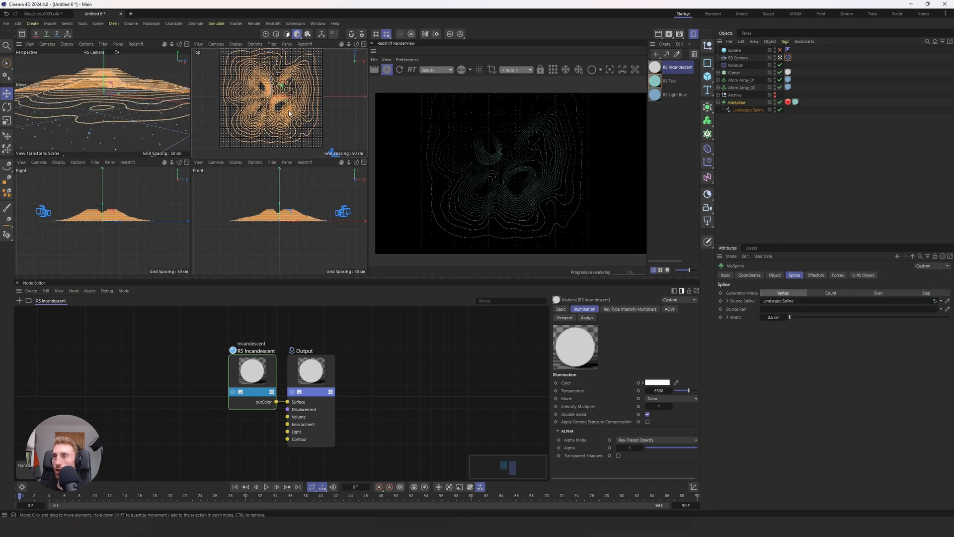
pyautogui.moveTo(286, 102); pyautogui.dragTo(226, 112)
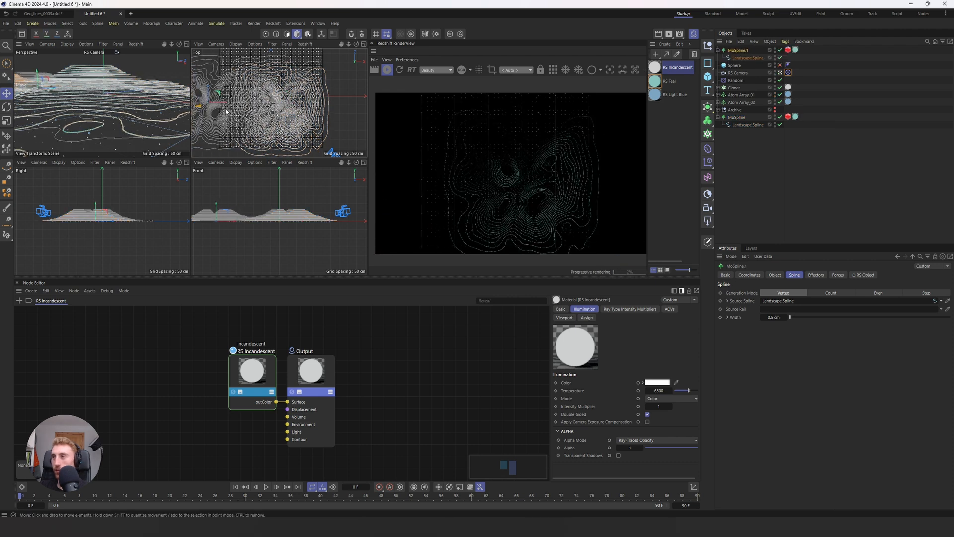
pyautogui.scroll(-3, 233, 106)
pyautogui.keyDown('alt'); pyautogui.moveTo(225, 111); pyautogui.dragTo(289, 107, button='middle'); pyautogui.keyUp('alt')
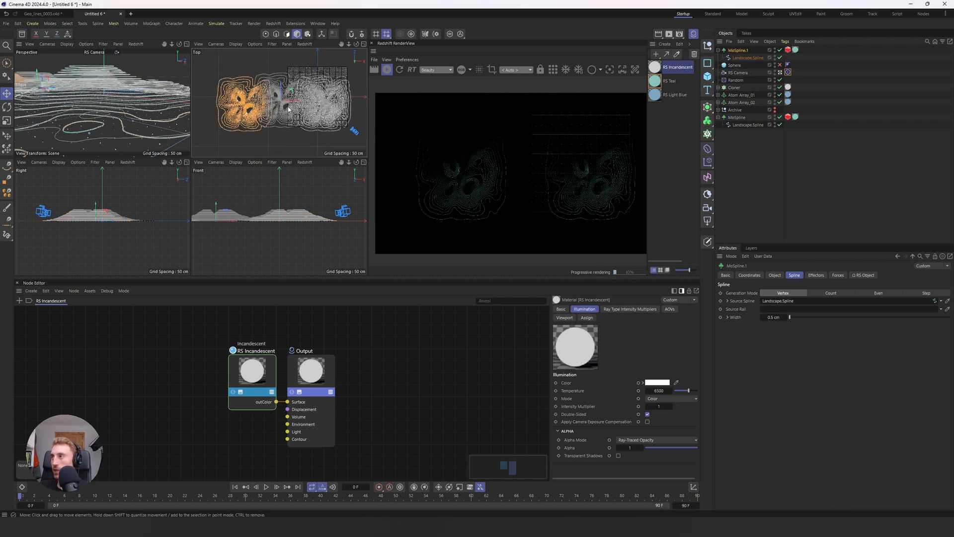
# Step: Scale the MoSpline copy narrower and place a second copy behind the terrain to fill the background with hills
pyautogui.press('t')
pyautogui.moveTo(298, 101); pyautogui.dragTo(293, 73)
pyautogui.press('e')
pyautogui.press('r')
pyautogui.press('e')
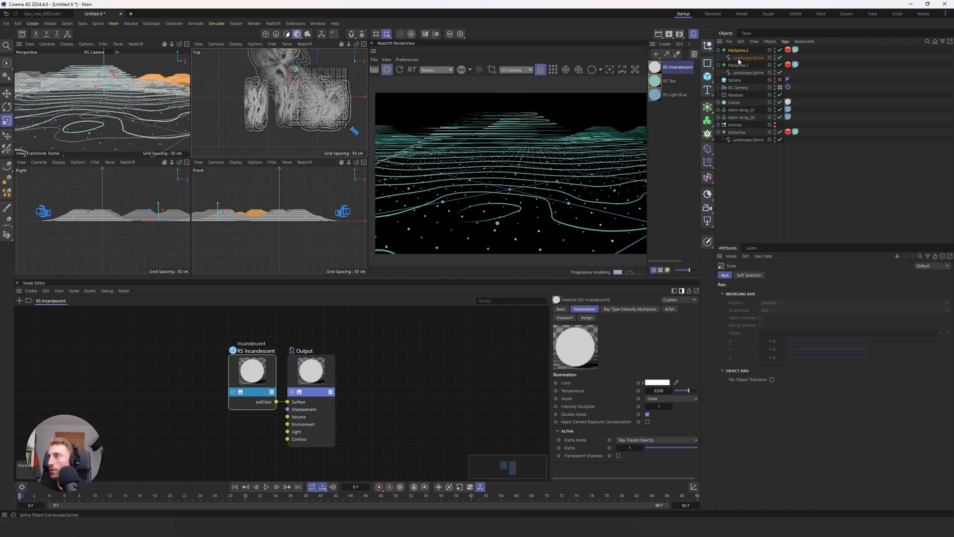
# Step: Scale the original MoSpline terrain slightly lower in the front view and move the RS Camera farther back from it
pyautogui.click(737, 132)
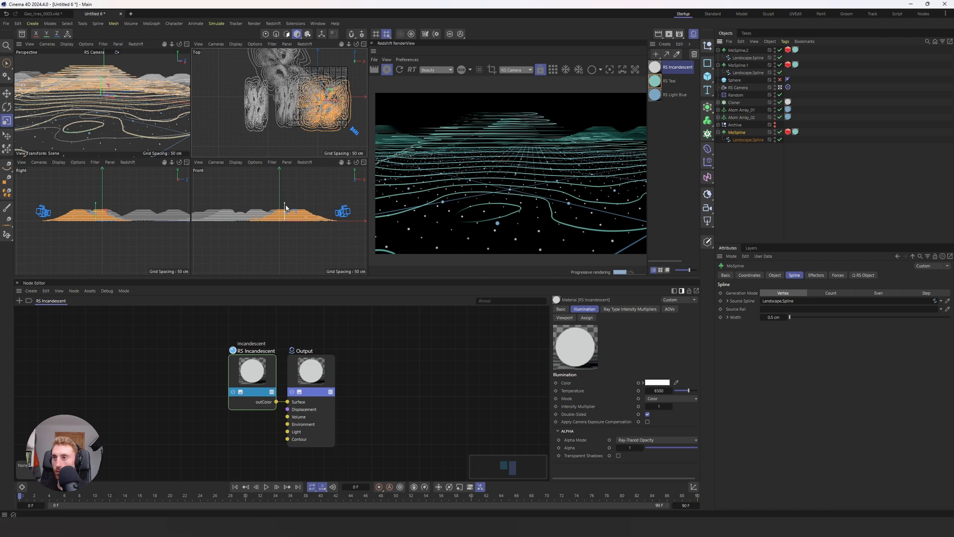
pyautogui.moveTo(286, 209)
pyautogui.mouseDown()
pyautogui.moveTo(284, 177)
pyautogui.moveTo(286, 212)
pyautogui.mouseUp()
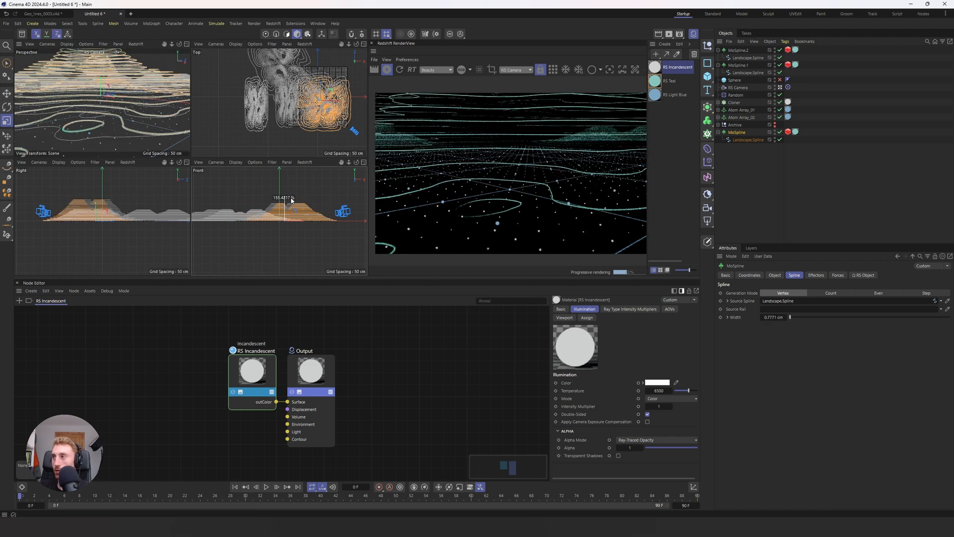
pyautogui.click(738, 87)
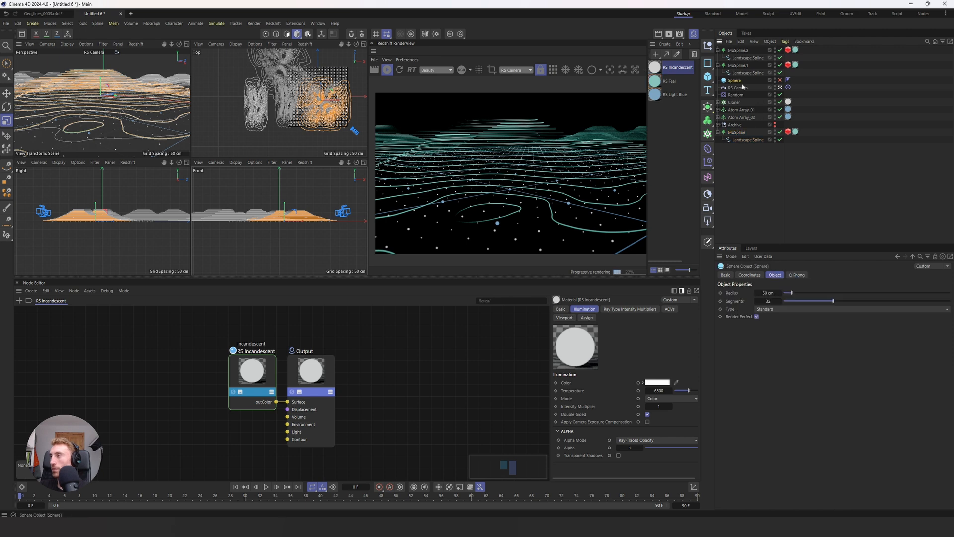
pyautogui.press('e')
pyautogui.moveTo(330, 214); pyautogui.dragTo(344, 197)
# Step: Strengthen the RS Camera's depth of field by trying an aperture of 2 and settling on 1
pyautogui.click(738, 87)
pyautogui.doubleClick(775, 380)
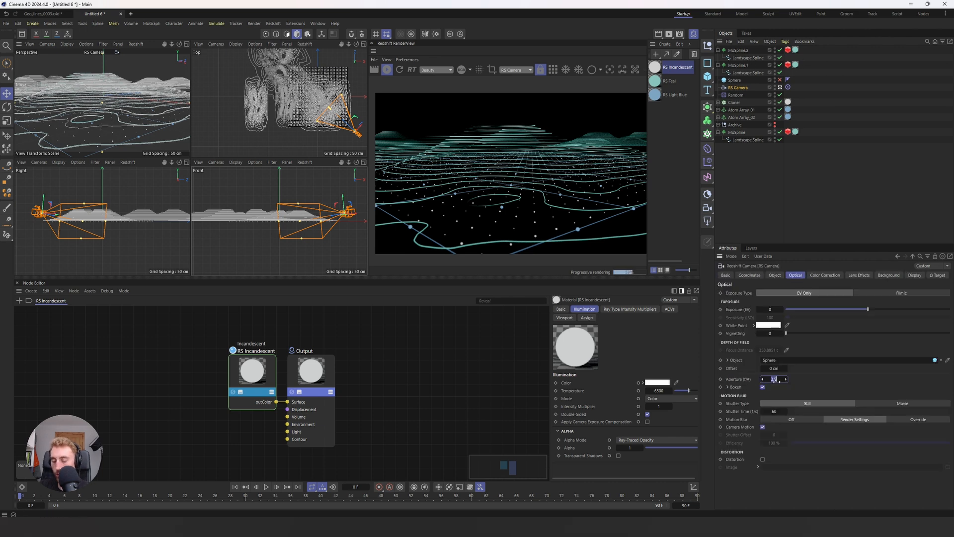
pyautogui.write('2')
pyautogui.press('Return')
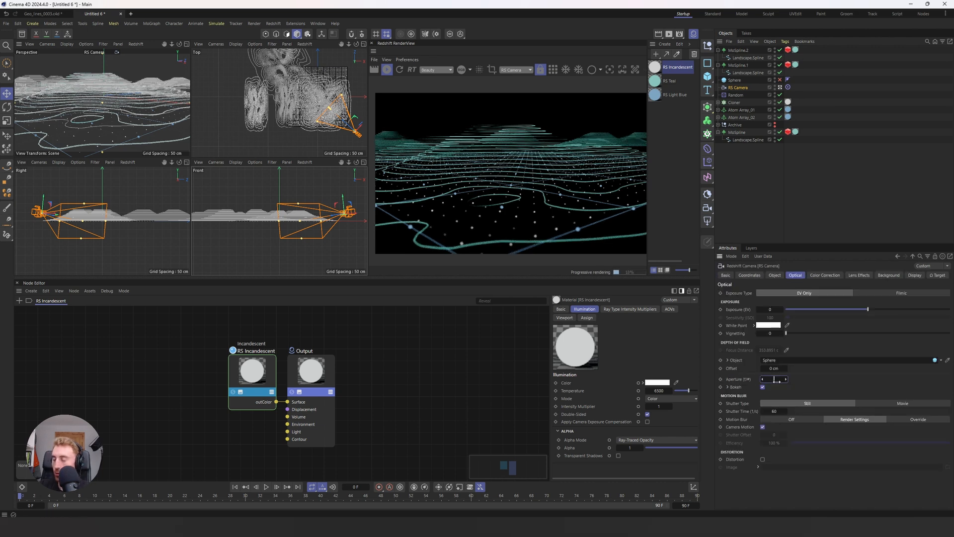
pyautogui.write('0.1')
pyautogui.press('Return')
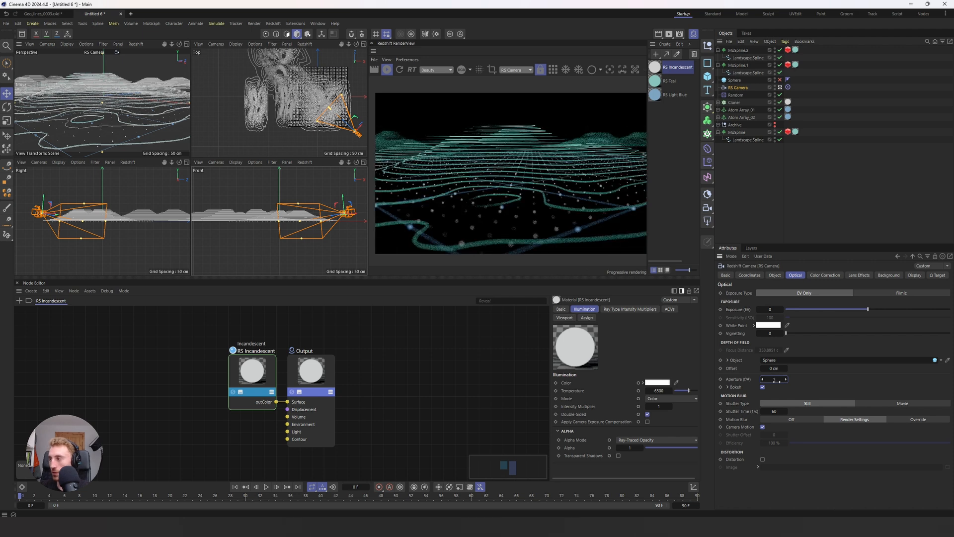
# Step: Set the RS Camera's focal length to 50, lower the camera slightly and shift it in the top view to reframe the terrain
pyautogui.doubleClick(775, 307)
pyautogui.write('50')
pyautogui.press('Return')
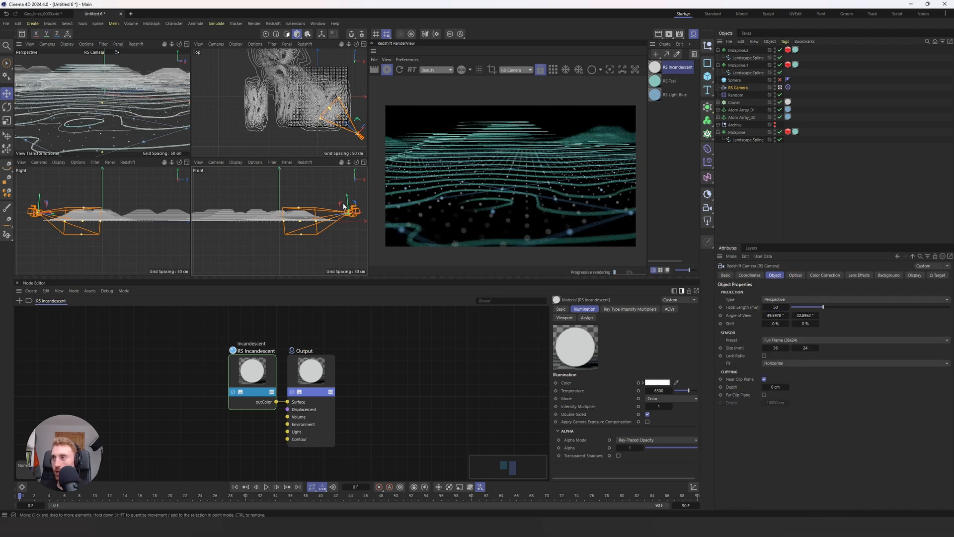
pyautogui.moveTo(343, 204); pyautogui.dragTo(342, 206)
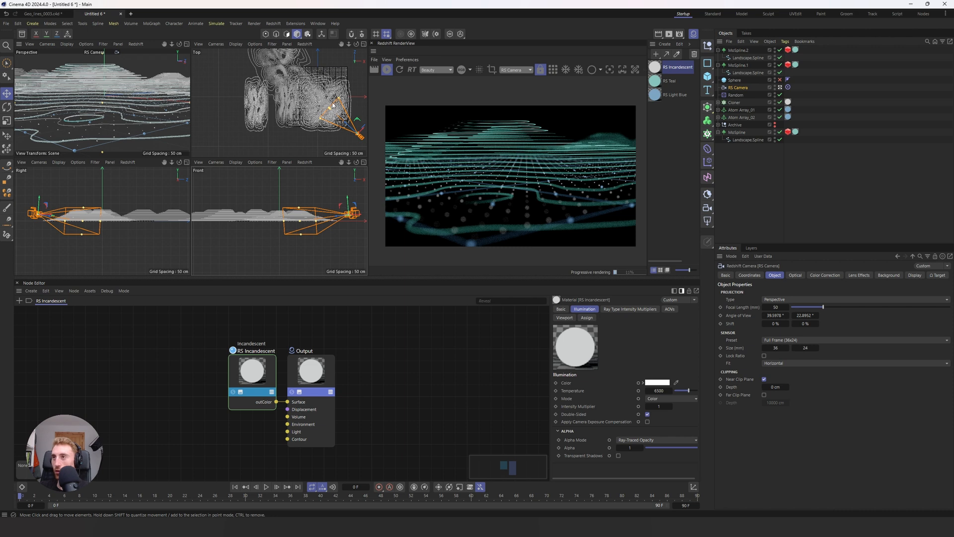
pyautogui.moveTo(361, 130)
pyautogui.mouseDown()
pyautogui.moveTo(363, 121)
pyautogui.moveTo(354, 128)
pyautogui.mouseUp()
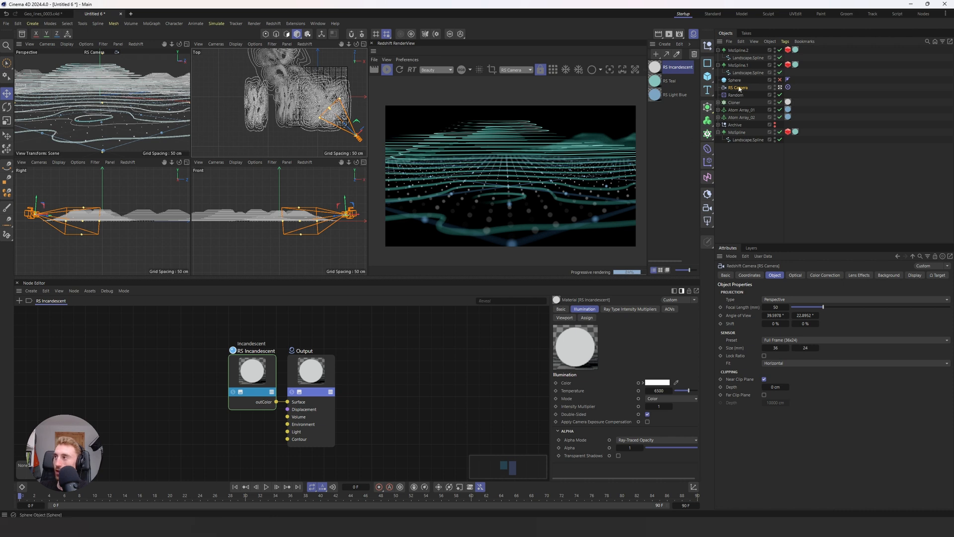
# Step: Disable and re-enable the Cloner to compare the render with and without its small spheres
pyautogui.click(732, 102)
pyautogui.click(779, 103)
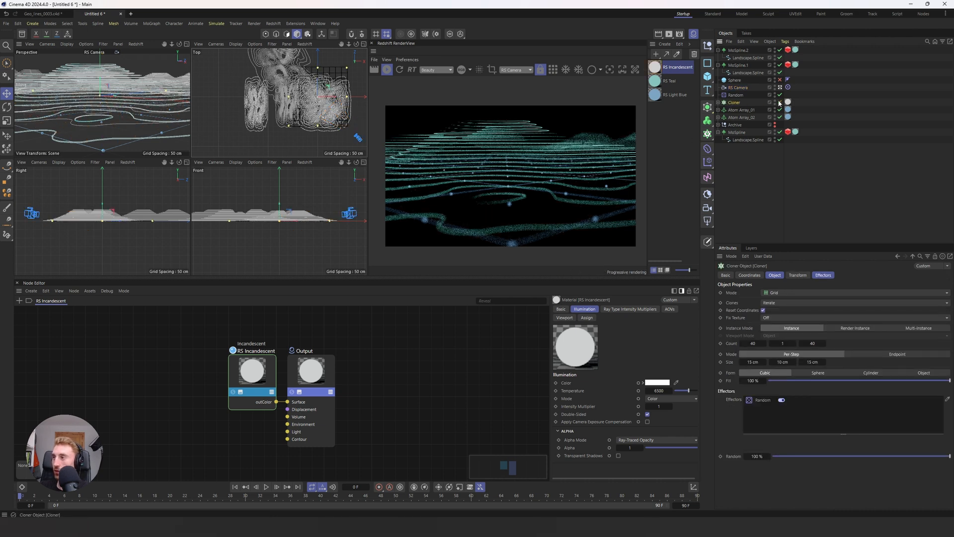
pyautogui.click(779, 103)
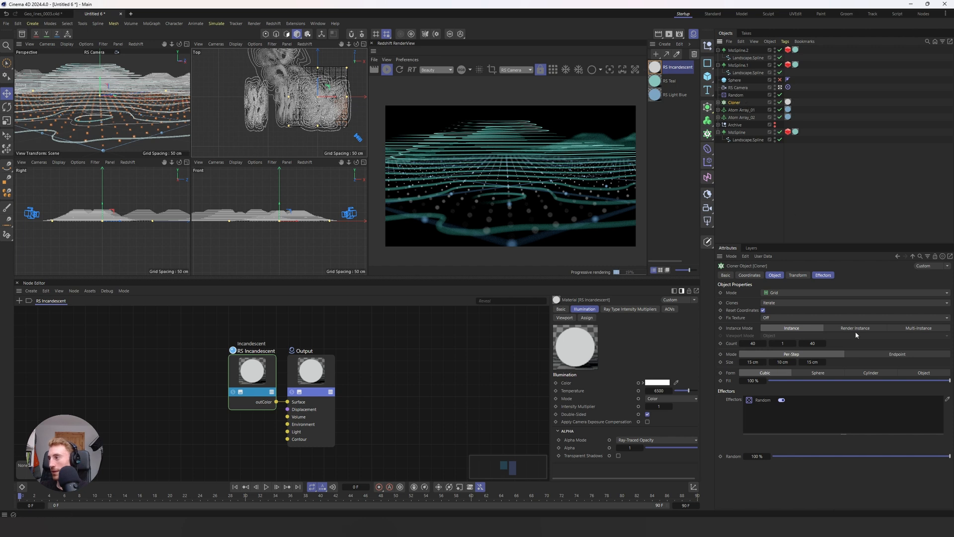
# Step: Try scale values of 2 and 4 on the Random effector, and restore the scale to 0.5
pyautogui.click(737, 95)
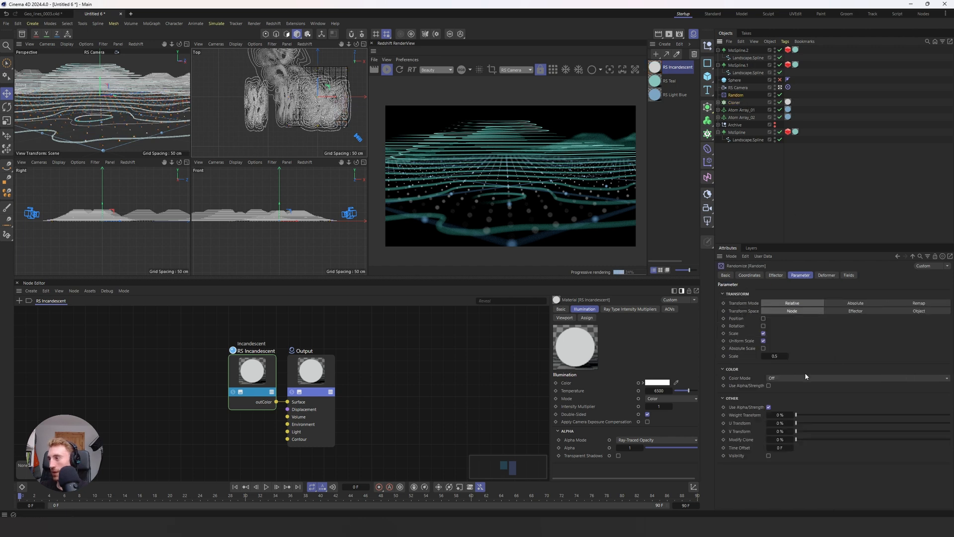
pyautogui.doubleClick(775, 356)
pyautogui.write('2')
pyautogui.press('Return')
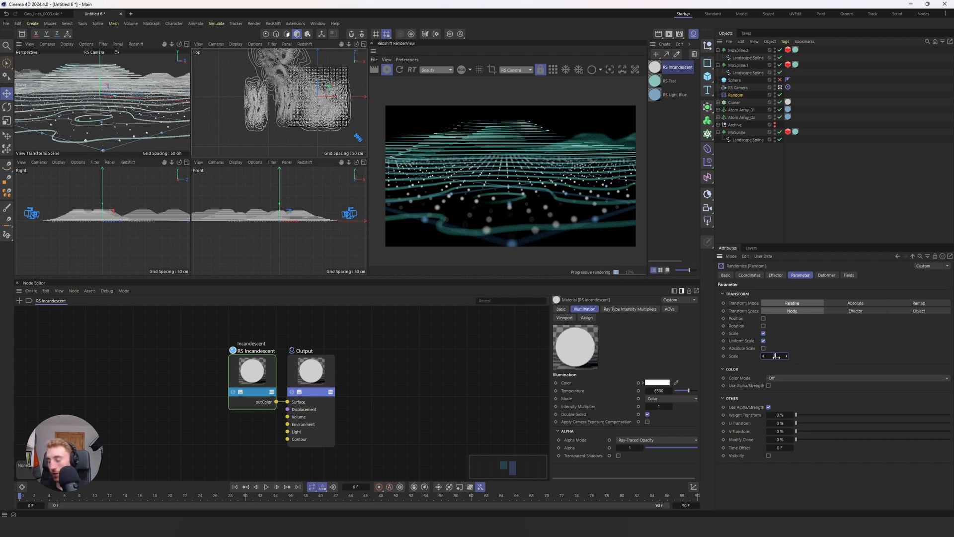
pyautogui.doubleClick(776, 356)
pyautogui.write('4')
pyautogui.press('Return')
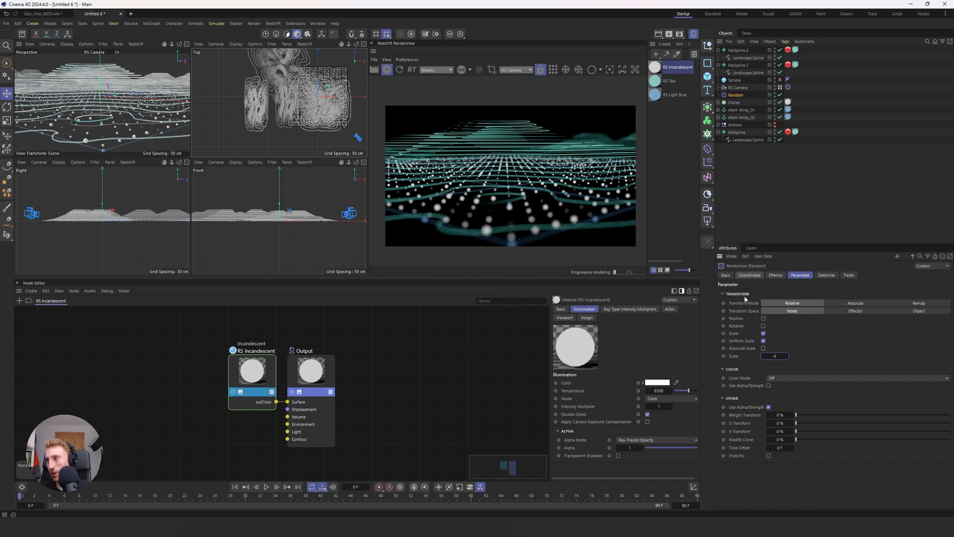
pyautogui.doubleClick(776, 356)
pyautogui.write('0.5')
pyautogui.press('Return')
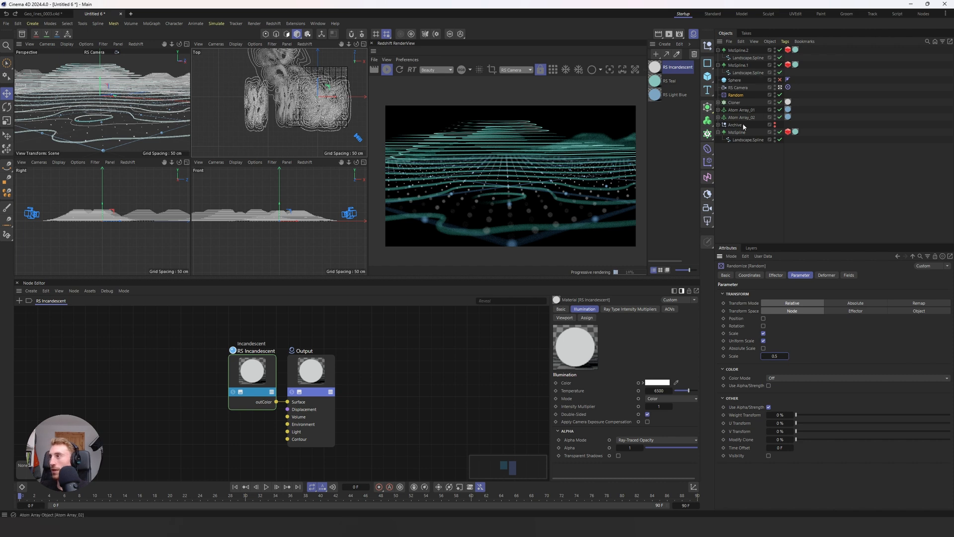
# Step: Expand the RS Camera's bokeh settings, try aspect values of 0.2 and 0.5, and return the aspect to 1
pyautogui.click(738, 88)
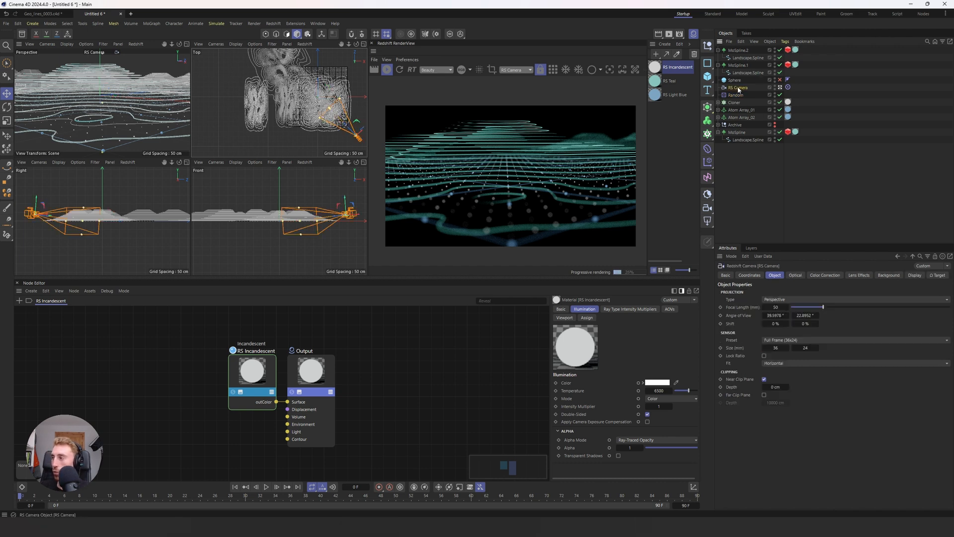
pyautogui.click(795, 276)
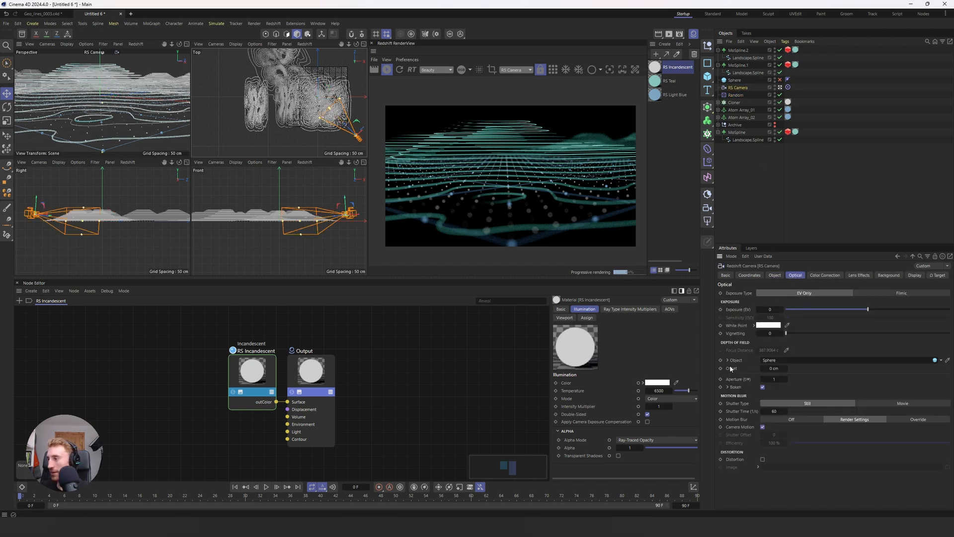
pyautogui.click(727, 387)
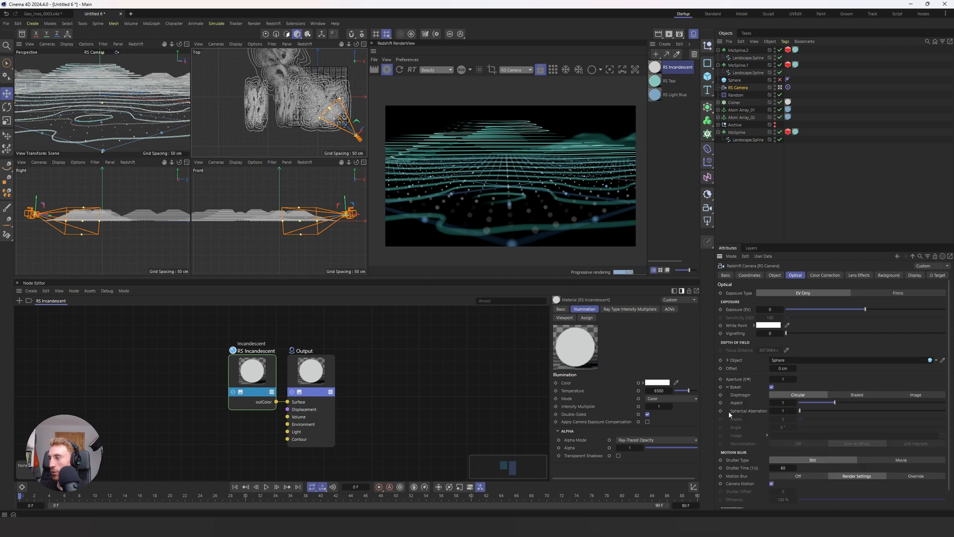
pyautogui.click(782, 403)
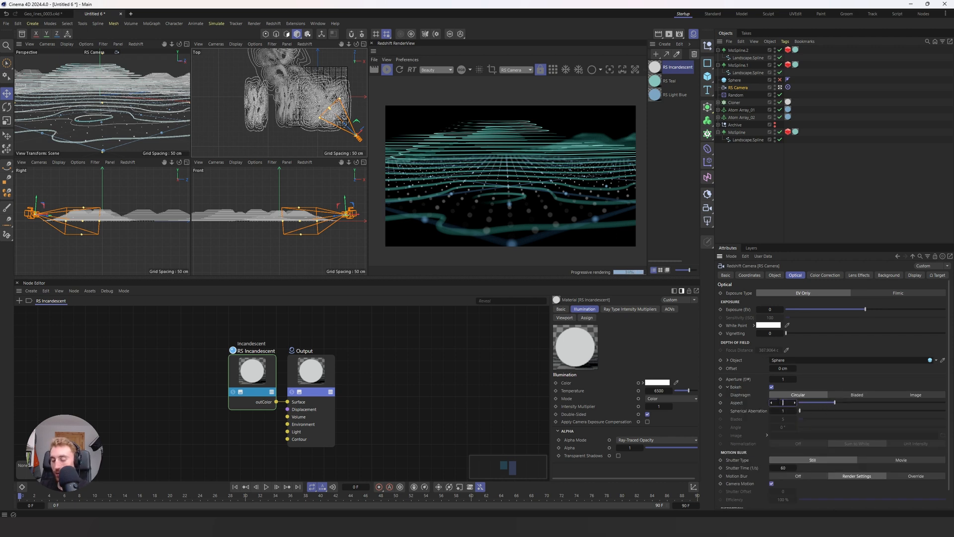
pyautogui.write('0.2')
pyautogui.press('Return')
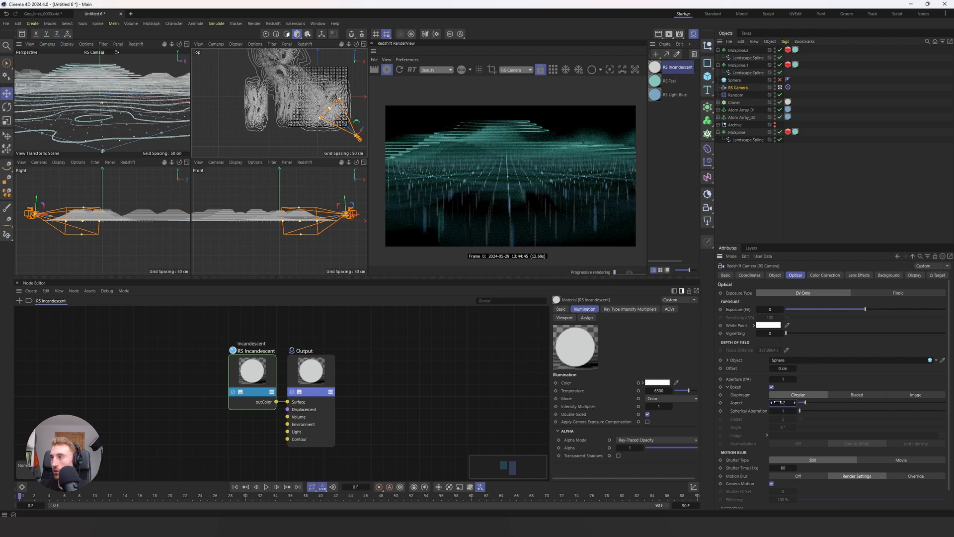
pyautogui.moveTo(776, 402); pyautogui.dragTo(780, 403)
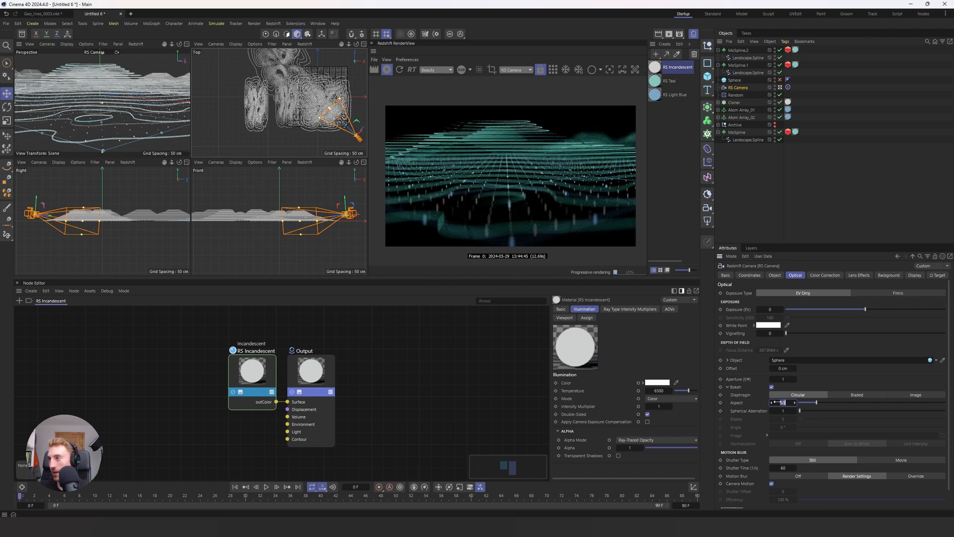
pyautogui.moveTo(783, 402); pyautogui.dragTo(790, 402)
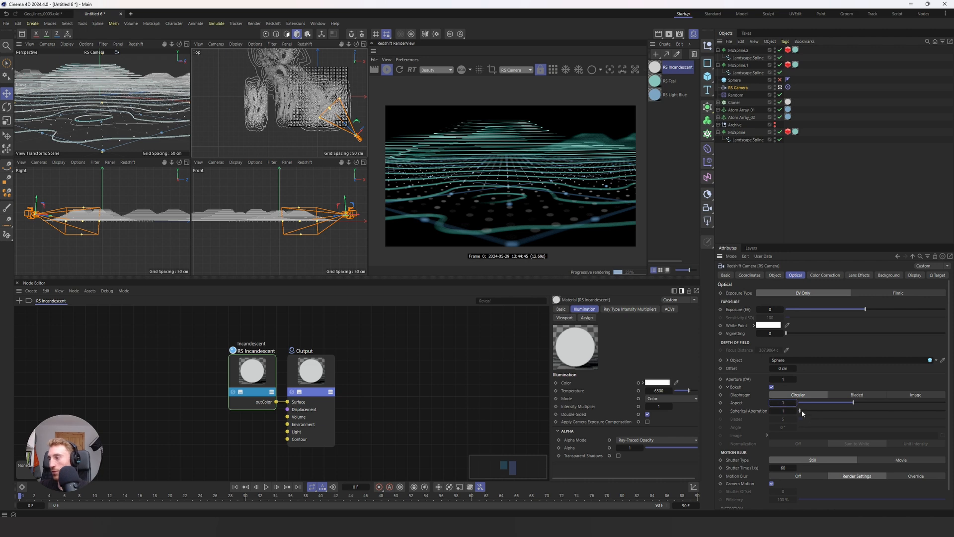
# Step: Test a stronger spherical aberration on the RS Camera's bokeh and set it to 2
pyautogui.moveTo(800, 410)
pyautogui.mouseDown()
pyautogui.moveTo(892, 413)
pyautogui.moveTo(799, 411)
pyautogui.moveTo(818, 411)
pyautogui.moveTo(799, 413)
pyautogui.moveTo(810, 413)
pyautogui.mouseUp()
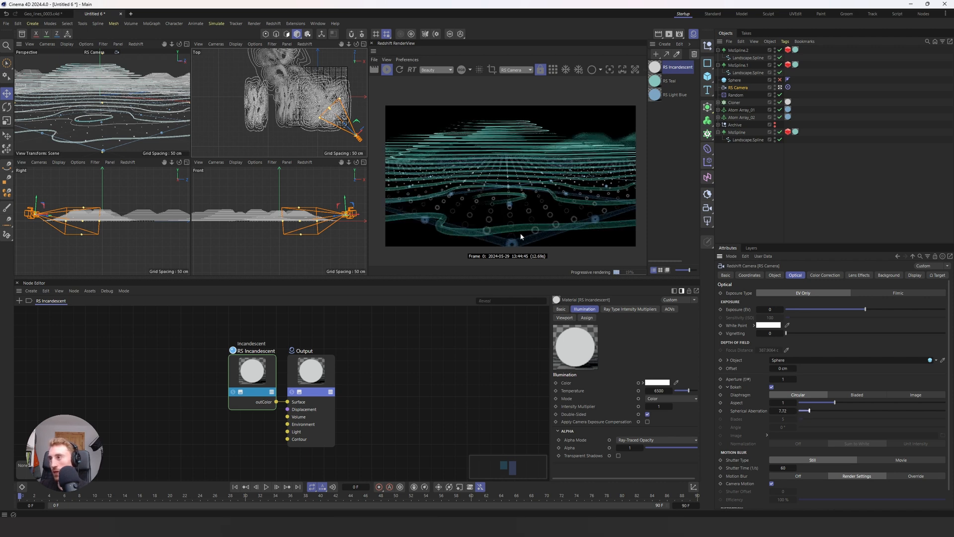
pyautogui.doubleClick(783, 409)
pyautogui.write('2')
pyautogui.press('Return')
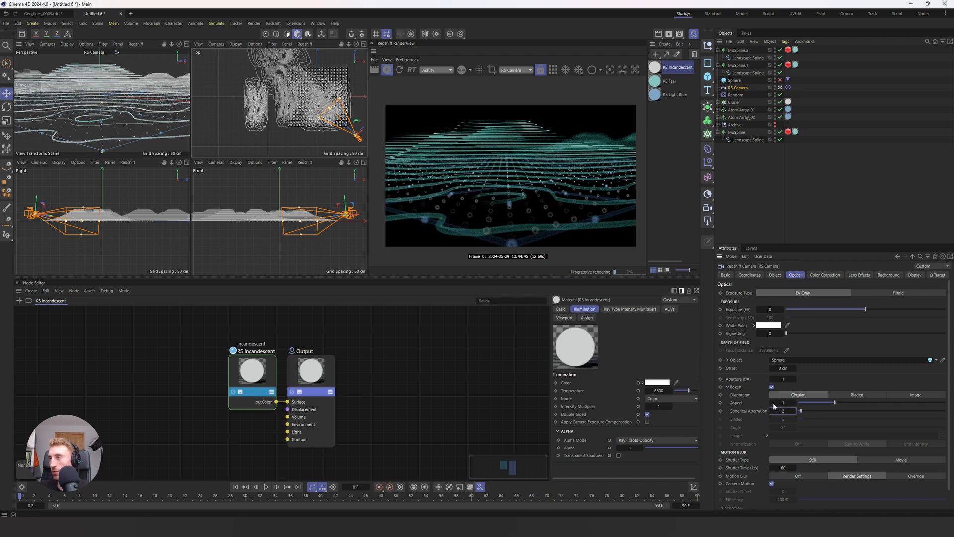
# Step: Try a Bladed bokeh diaphragm with different blade counts, including 3, and switch the diaphragm back to Circular
pyautogui.click(859, 396)
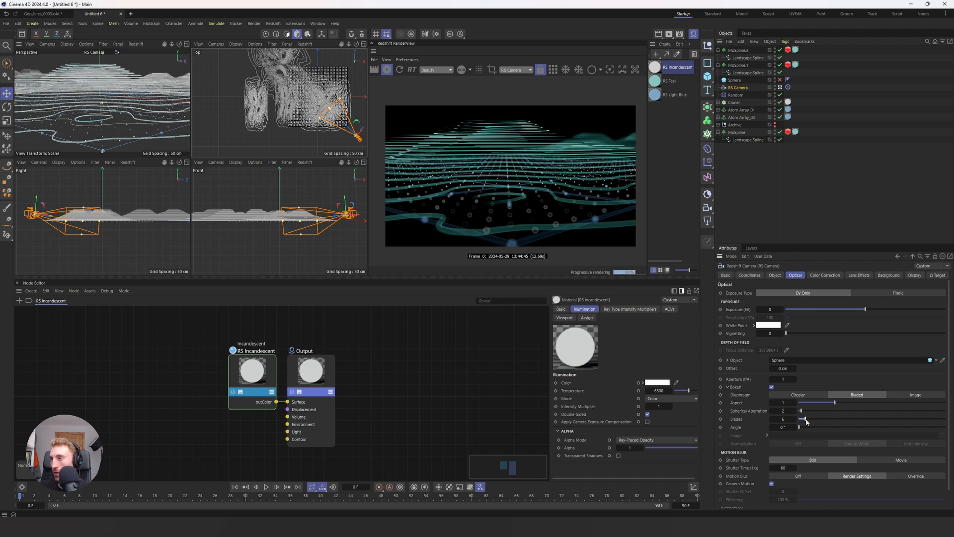
pyautogui.moveTo(802, 420); pyautogui.dragTo(851, 423)
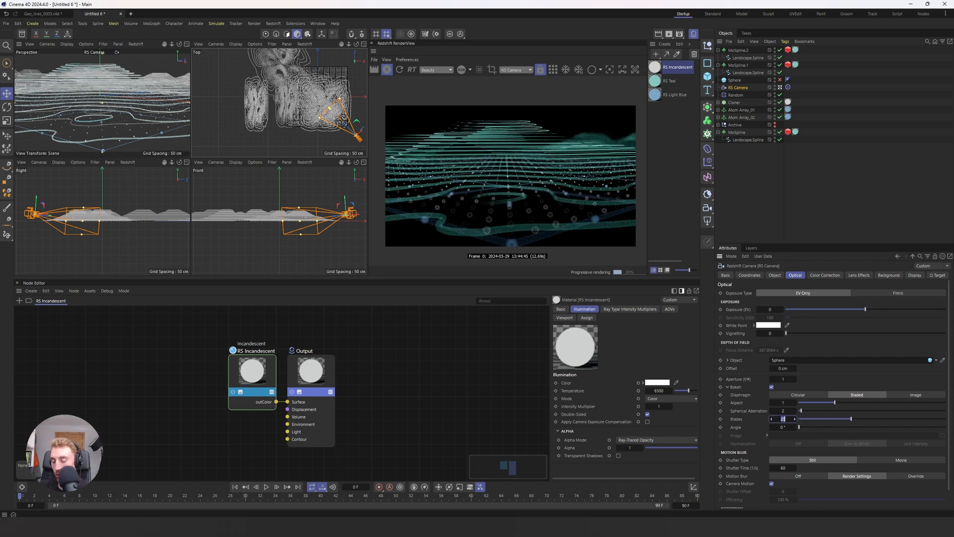
pyautogui.write('3')
pyautogui.press('Return')
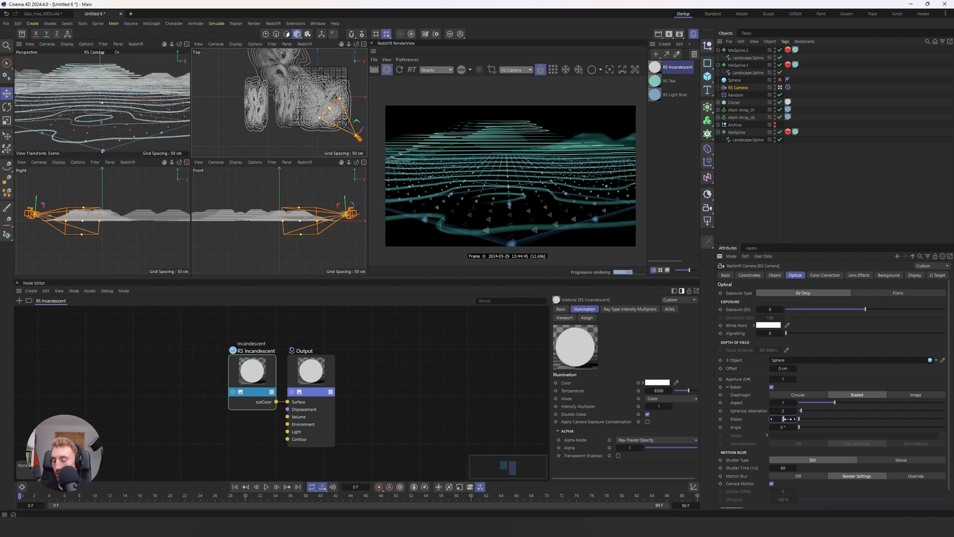
pyautogui.moveTo(784, 419); pyautogui.dragTo(788, 419)
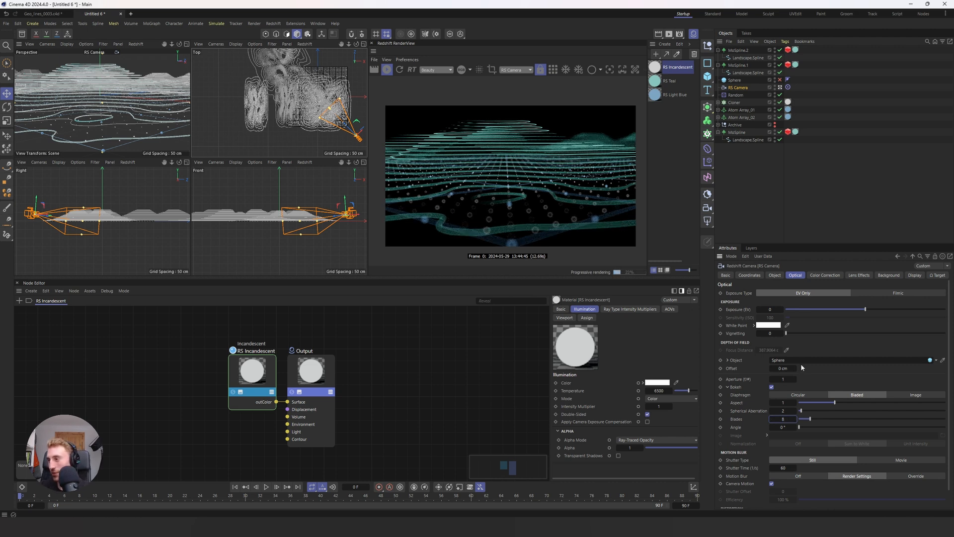
pyautogui.click(798, 395)
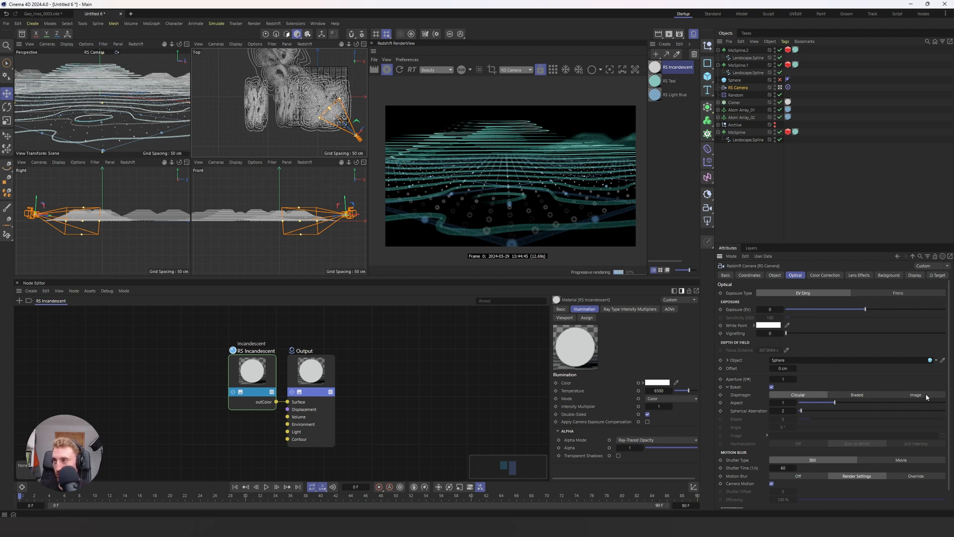
# Step: Show the Redshift RenderView's display settings, switch to the single perspective viewport, and enlarge the render area
pyautogui.click(661, 81)
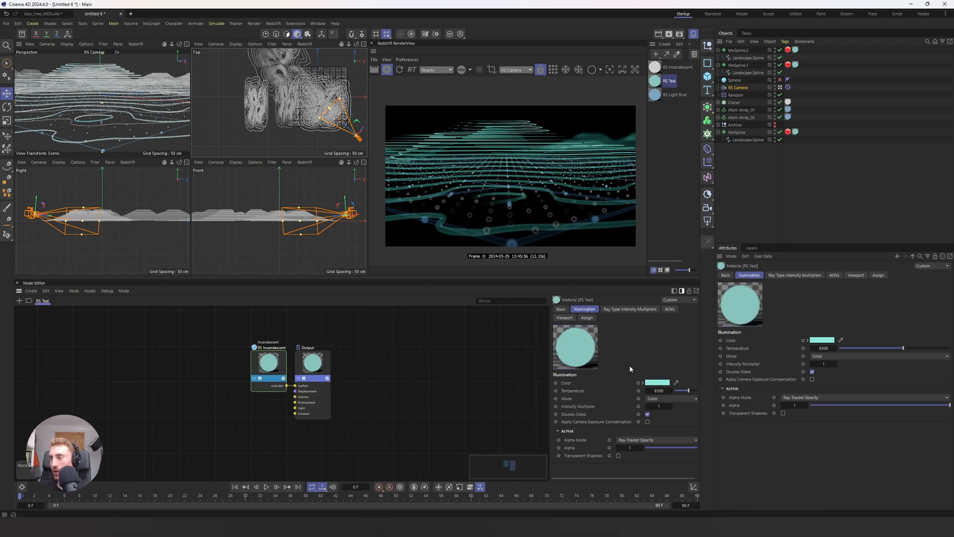
pyautogui.click(645, 69)
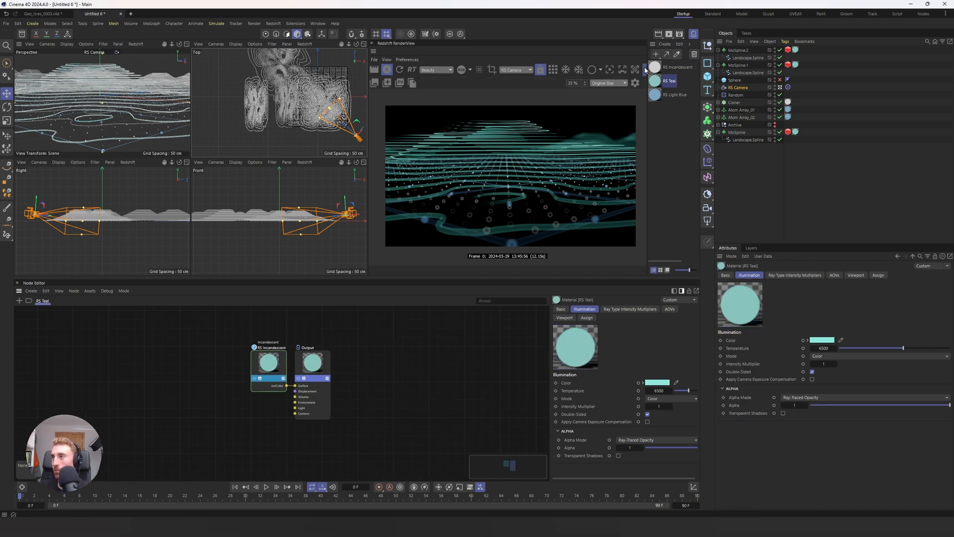
pyautogui.click(636, 83)
pyautogui.press('F1')
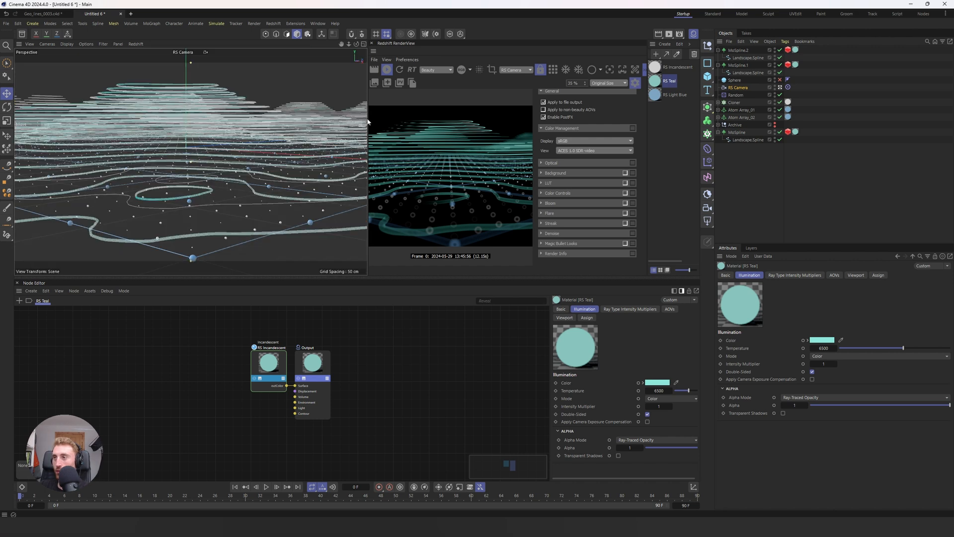
pyautogui.moveTo(367, 121); pyautogui.dragTo(209, 121)
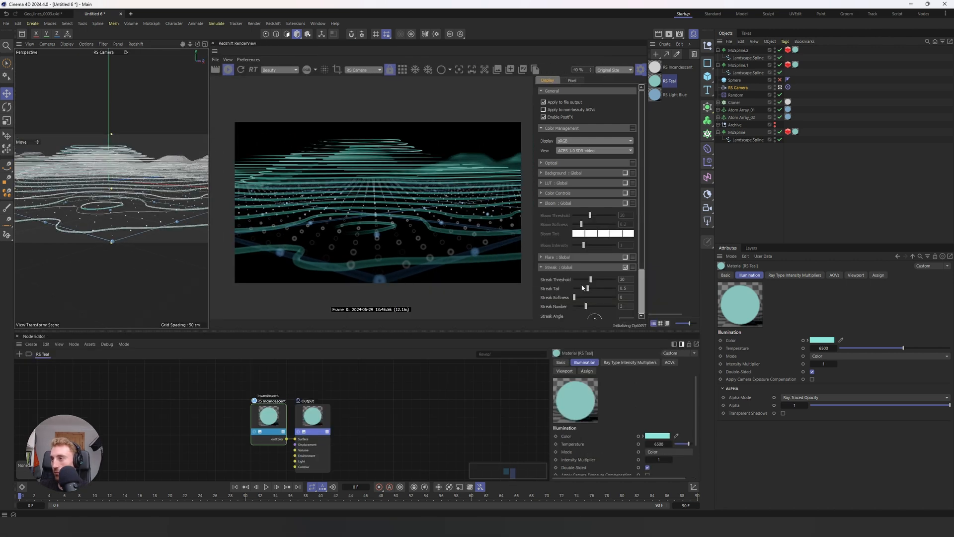
pyautogui.moveTo(590, 279); pyautogui.dragTo(576, 283)
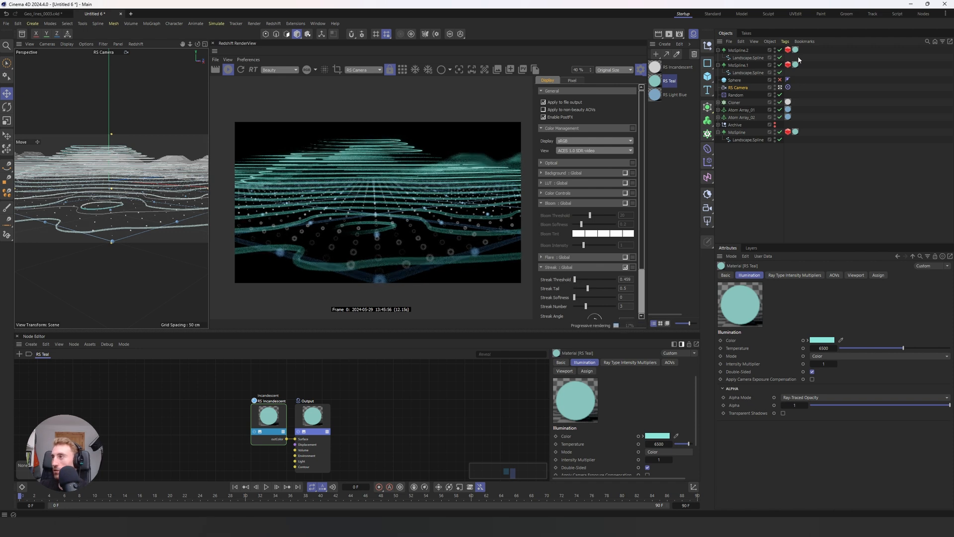
# Step: Move the main MoSpline terrain in the top view and scale it down
pyautogui.click(736, 132)
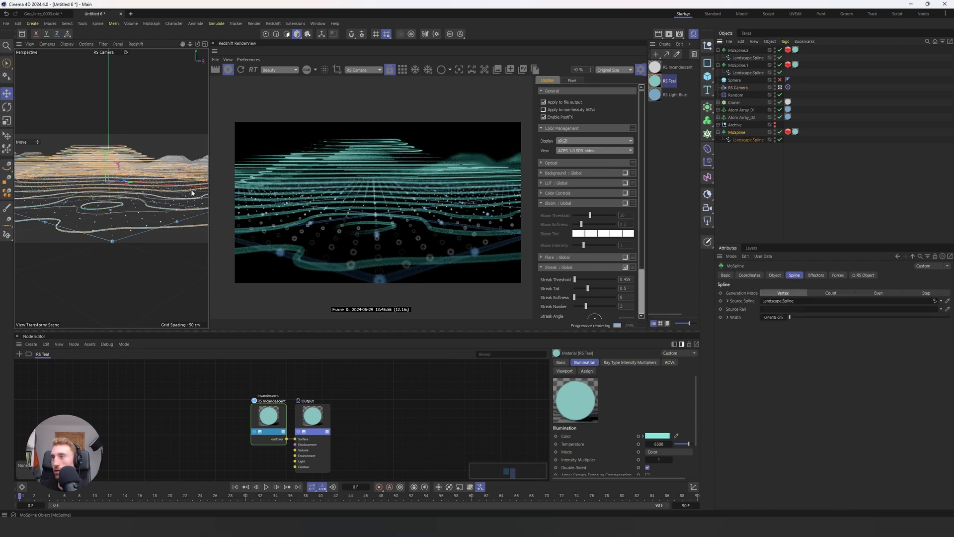
pyautogui.middleClick(112, 183)
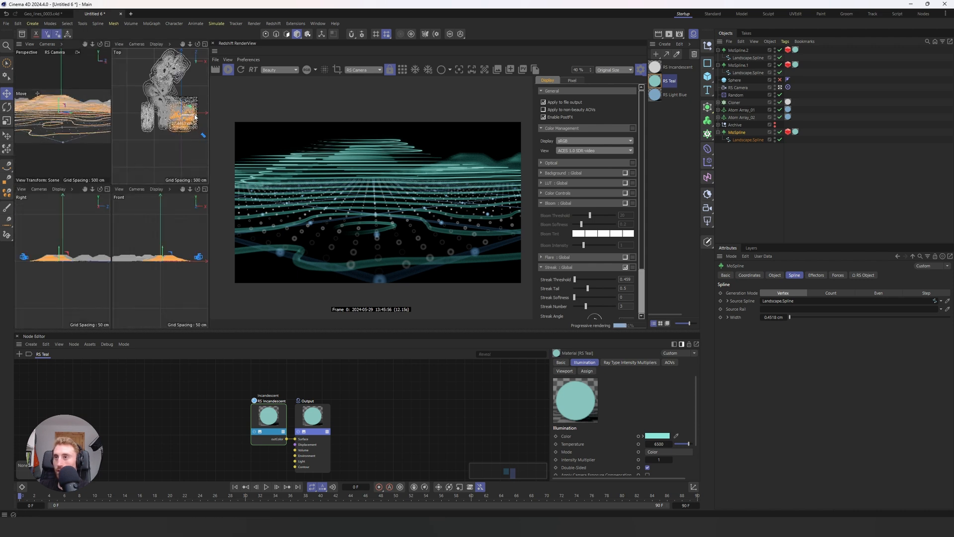
pyautogui.moveTo(194, 117)
pyautogui.mouseDown()
pyautogui.moveTo(180, 99)
pyautogui.moveTo(194, 106)
pyautogui.mouseUp()
pyautogui.press('t')
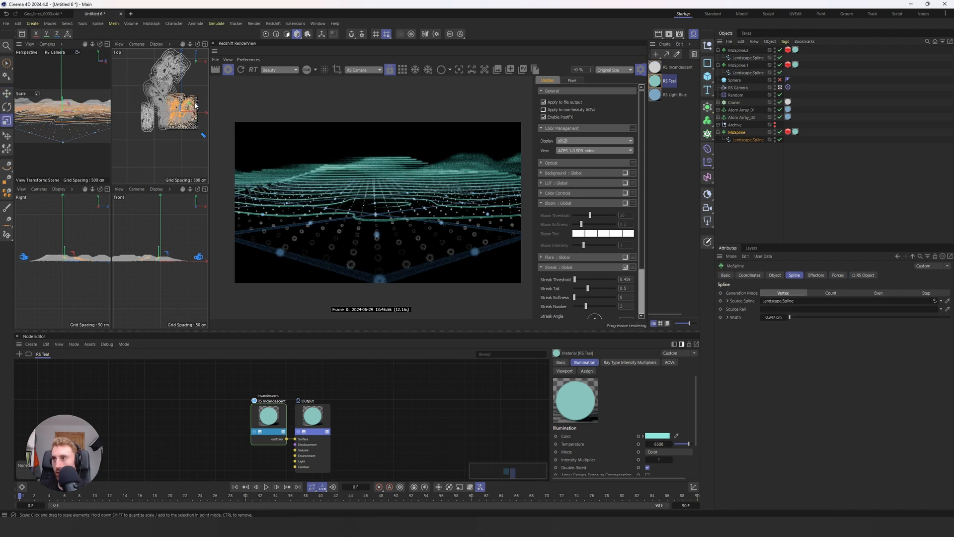
# Step: Scale up the background hill MoSpline.2 and reposition the MoSpline.1 hill so it rises behind the main terrain
pyautogui.click(169, 67)
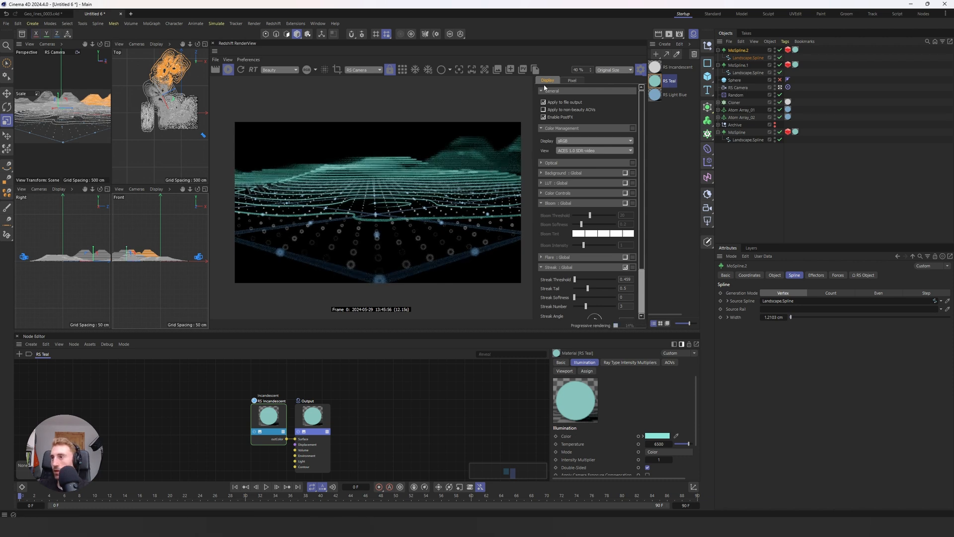
pyautogui.click(738, 65)
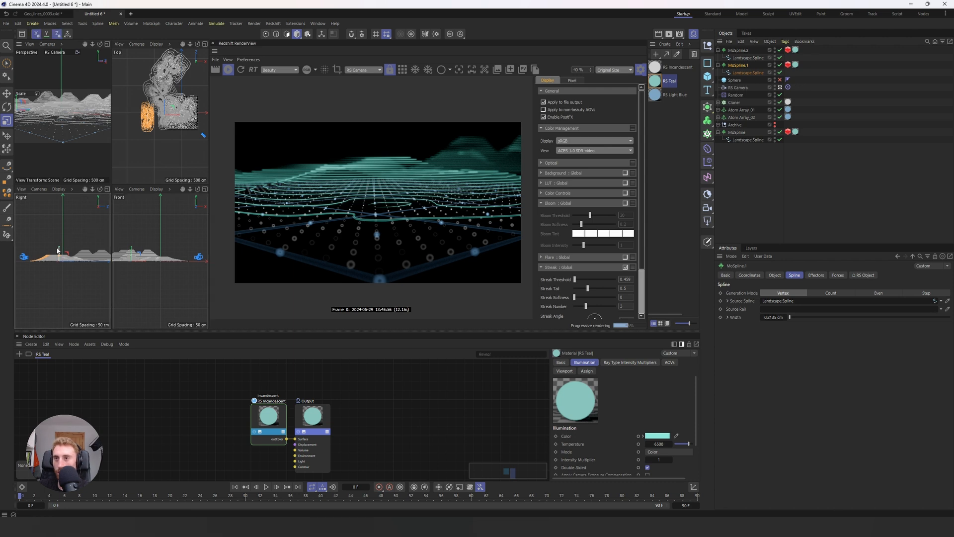
pyautogui.press('e')
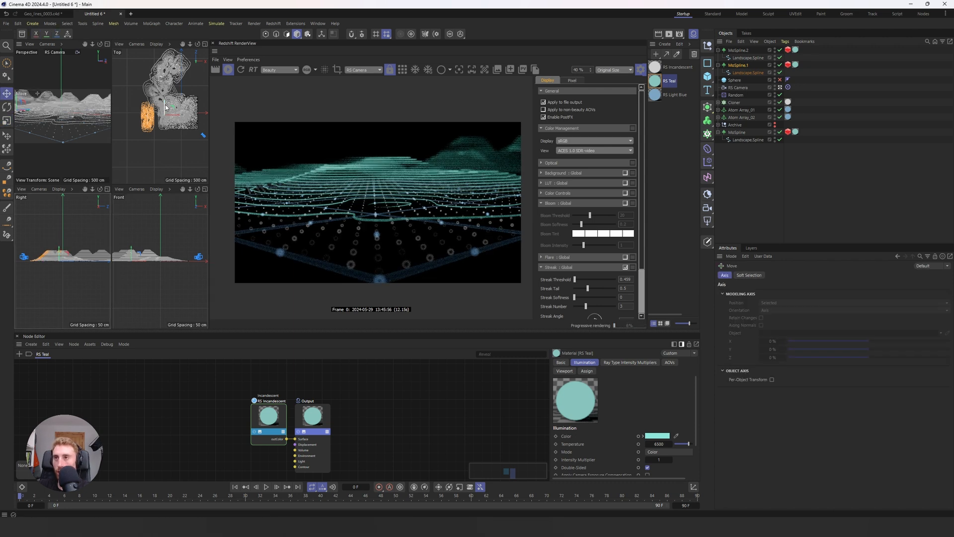
pyautogui.click(175, 114)
# Step: Enable the render's global bloom and lower its threshold to about 1.34
pyautogui.click(625, 203)
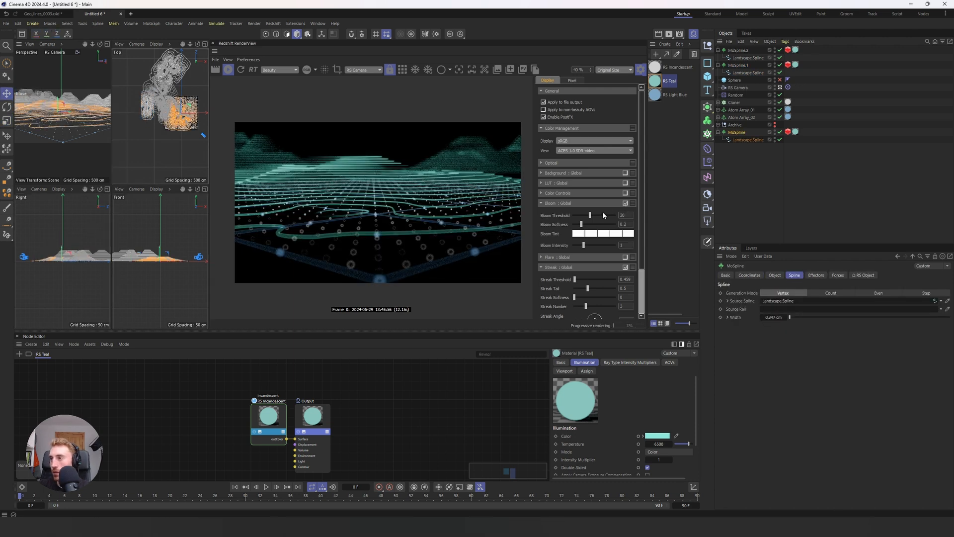
pyautogui.moveTo(591, 215); pyautogui.dragTo(575, 216)
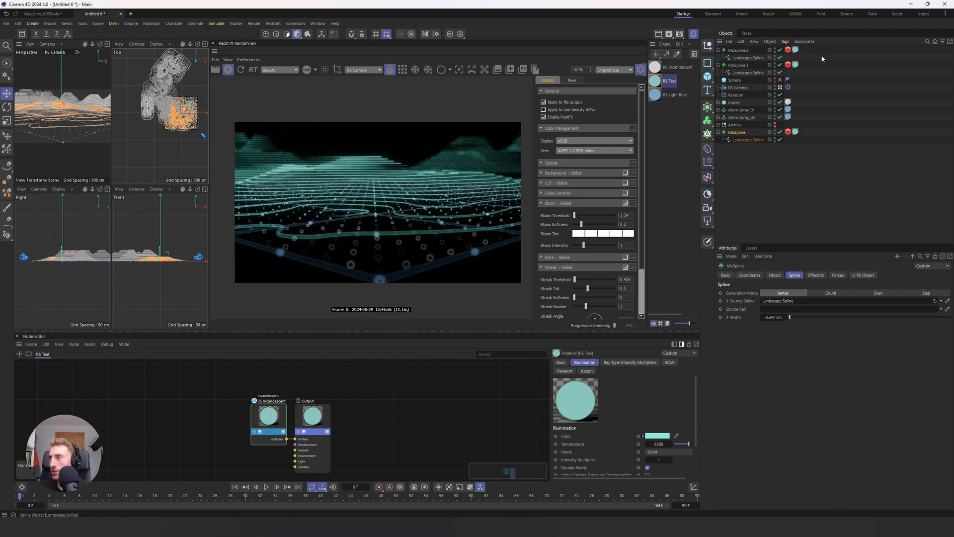
# Step: Try a radius of 100 cm on the focus Sphere
pyautogui.click(736, 81)
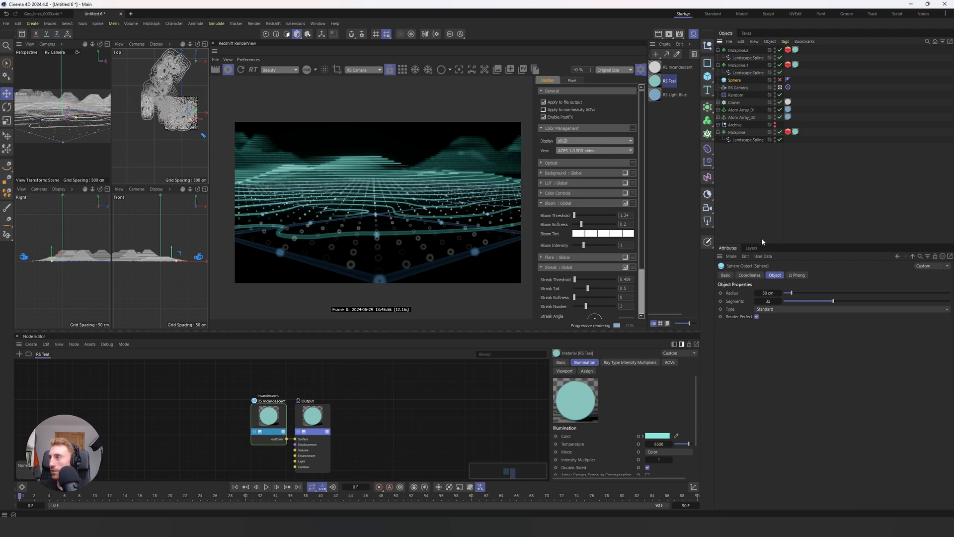
pyautogui.doubleClick(767, 292)
pyautogui.write('100')
pyautogui.press('Return')
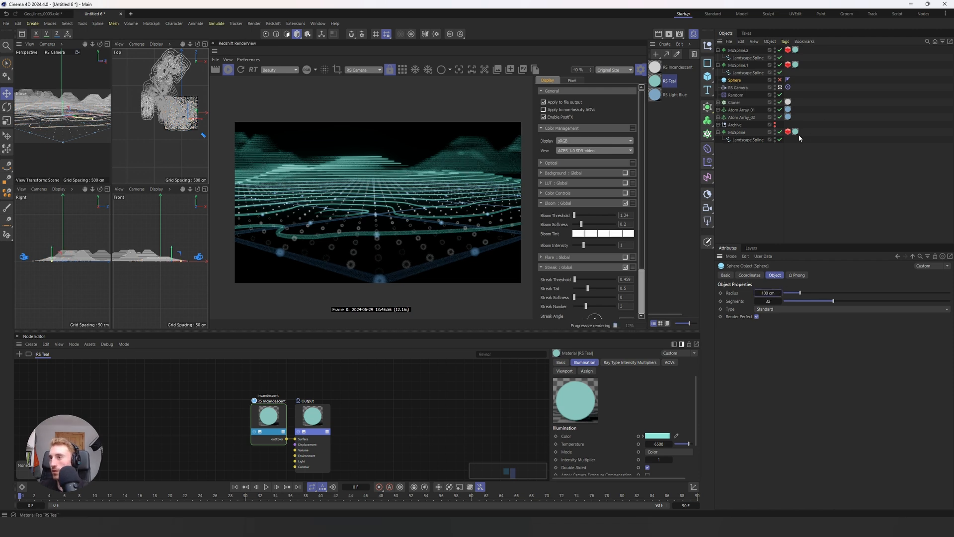
# Step: Set the RS Camera's aperture to 2 and the main MoSpline's Redshift curve thickness to 1
pyautogui.click(738, 88)
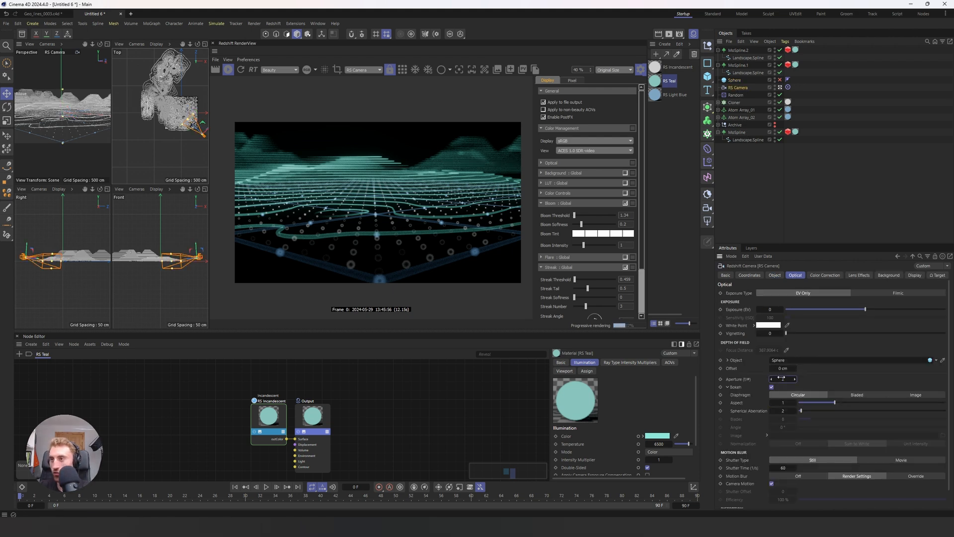
pyautogui.click(788, 132)
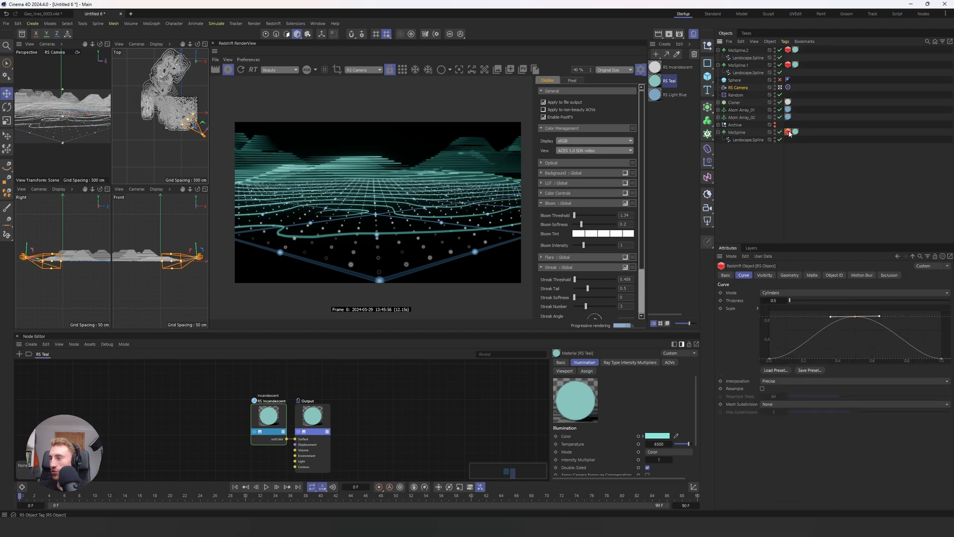
pyautogui.hotkey('ctrl', 'z')
pyautogui.doubleClick(775, 300)
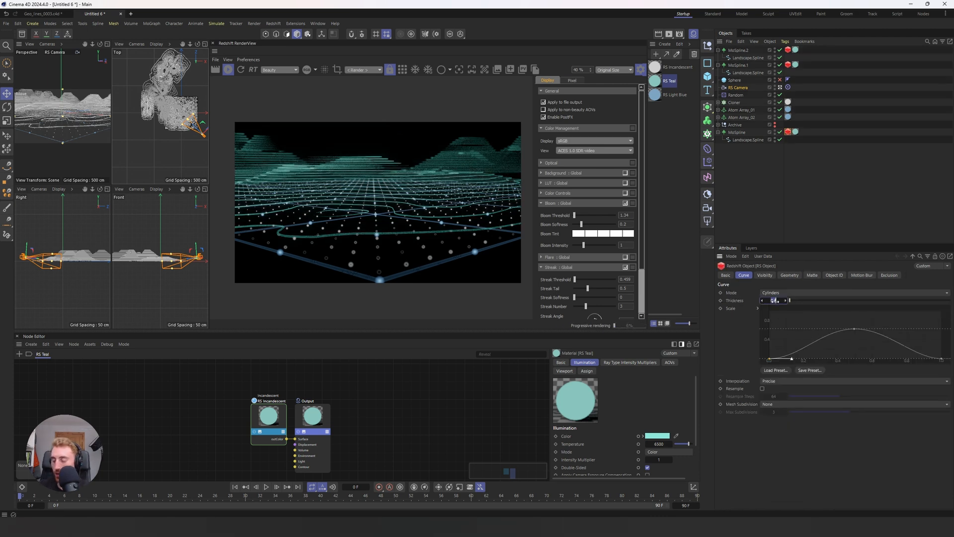
pyautogui.press('Return')
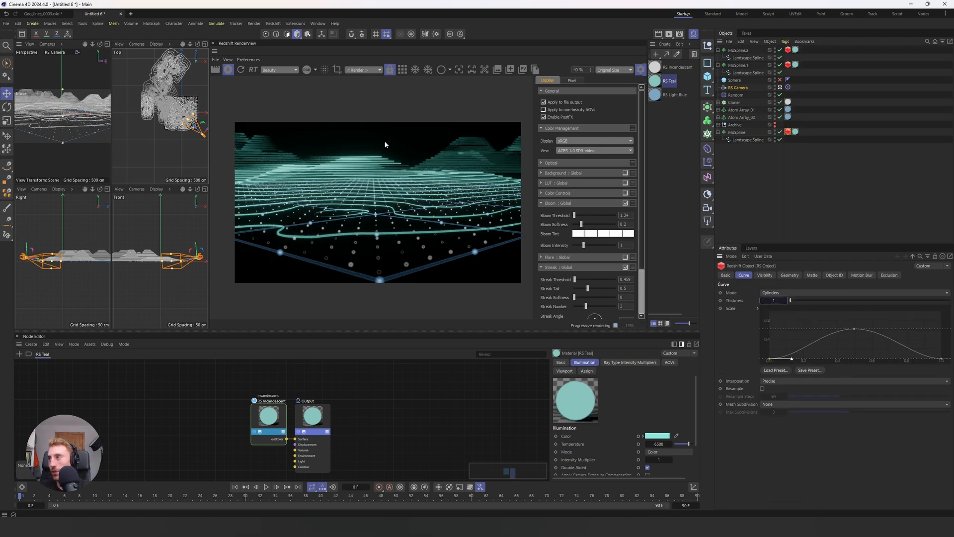
# Step: Set the Redshift curve thickness of both background splines, MoSpline.1 and MoSpline.2, to 1
pyautogui.click(789, 65)
pyautogui.keyDown('shift'); pyautogui.click(788, 50); pyautogui.keyUp('shift')
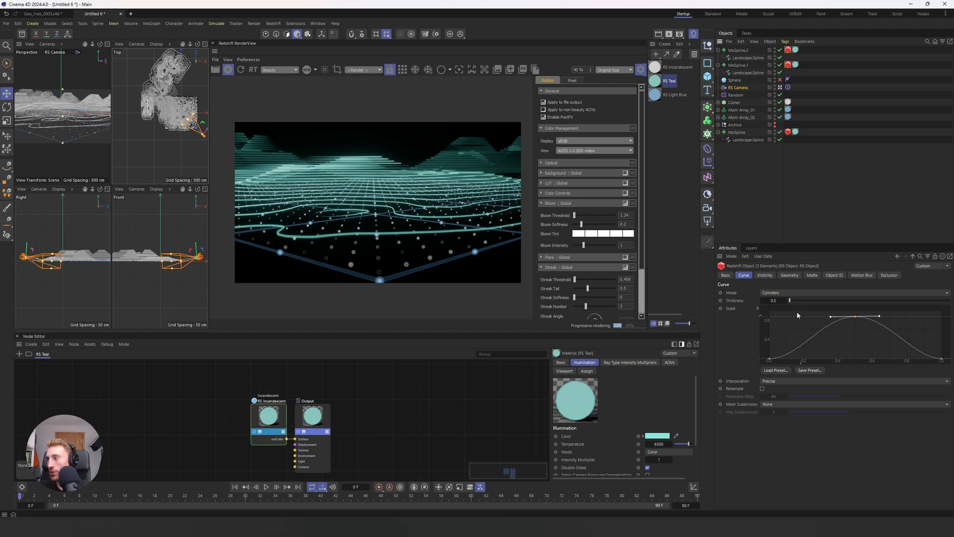
pyautogui.doubleClick(774, 299)
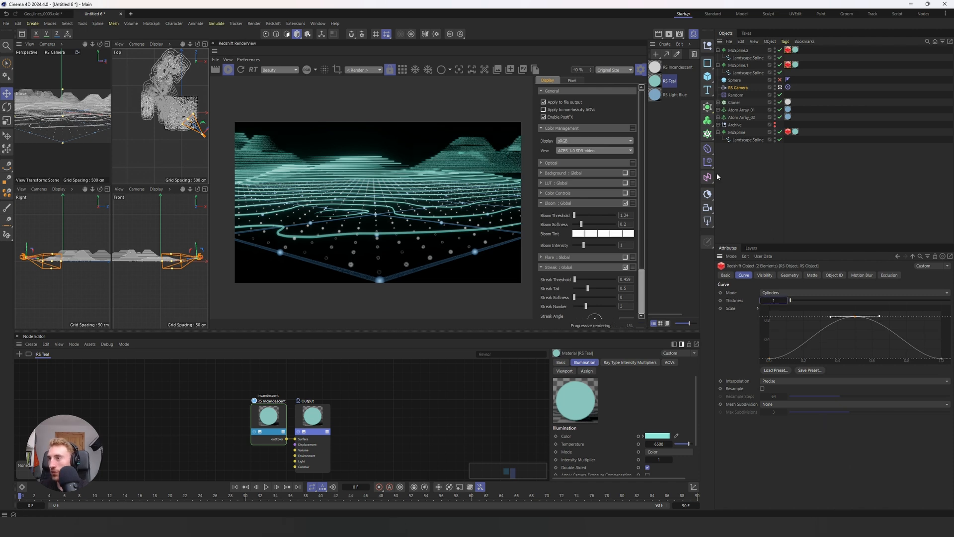
# Step: Raise both end points of the main MoSpline's Redshift curve scale graph so the line ends are thicker
pyautogui.click(788, 132)
pyautogui.keyDown('shift'); pyautogui.click(941, 358); pyautogui.keyUp('shift')
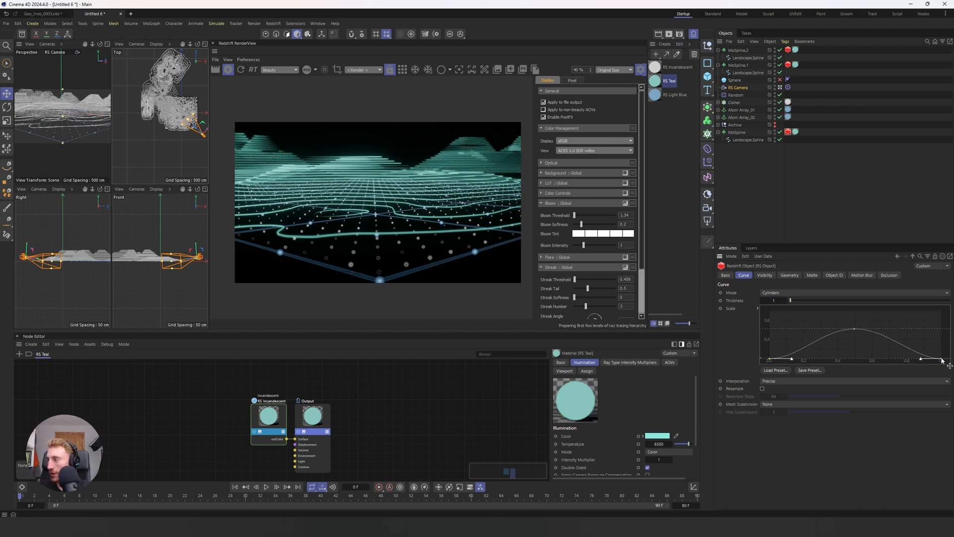
pyautogui.moveTo(941, 358); pyautogui.dragTo(940, 353)
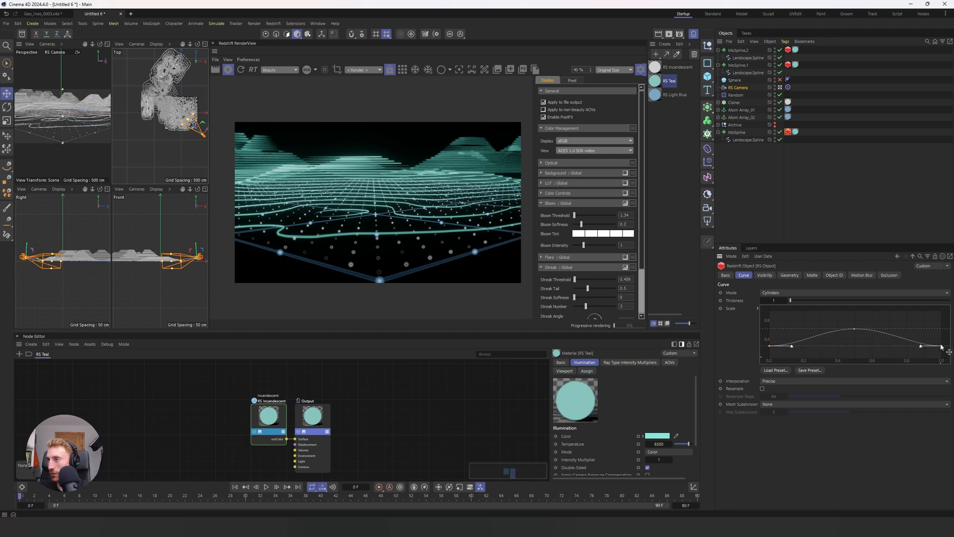
# Step: Reposition the focus Sphere and the RS Camera for a closer view of the contour terrain
pyautogui.click(738, 88)
pyautogui.click(735, 80)
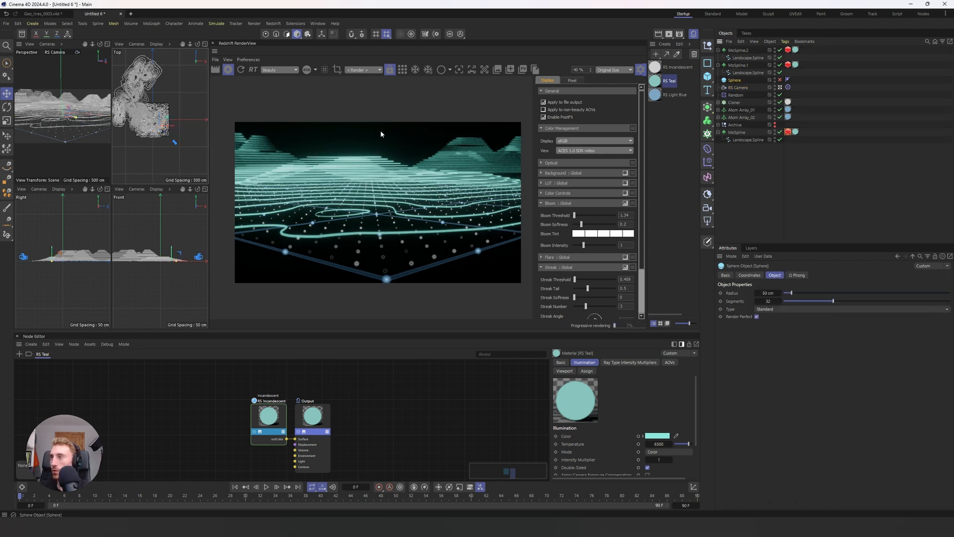
pyautogui.moveTo(158, 117); pyautogui.dragTo(160, 129)
pyautogui.click(175, 142)
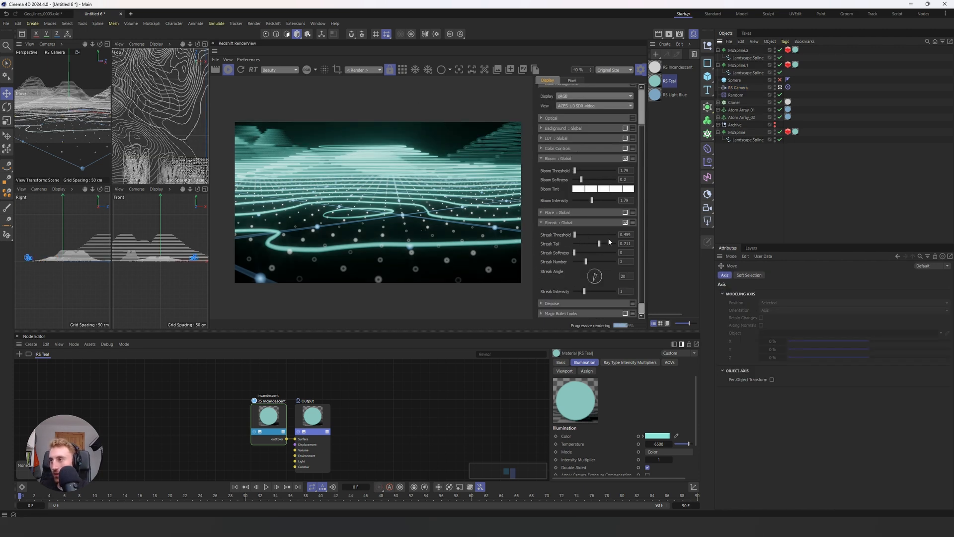
# Step: Reduce the global streak tail to about 0.49
pyautogui.moveTo(599, 243); pyautogui.dragTo(587, 244)
# Step: Set the RS Incandescent material's intensity multiplier to 5
pyautogui.click(656, 68)
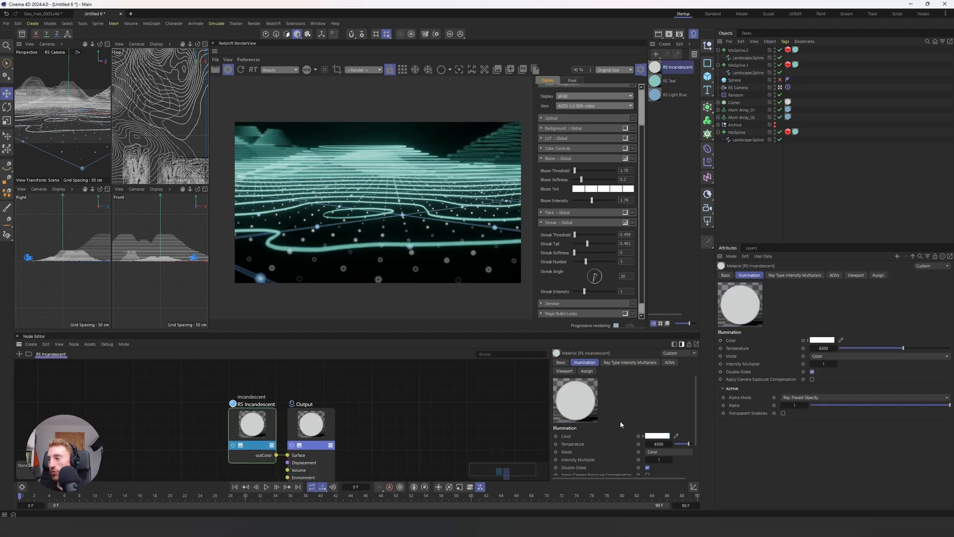
pyautogui.scroll(-3, 617, 431)
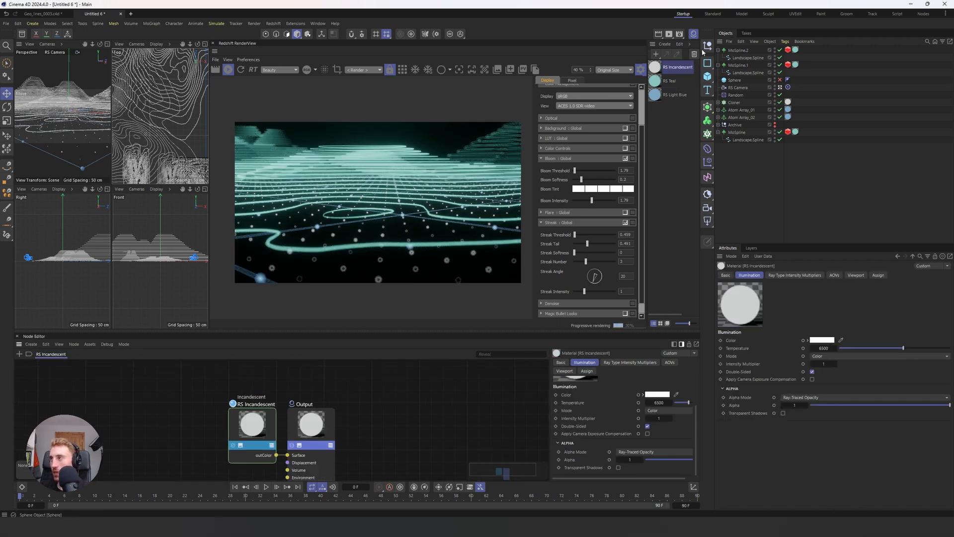
pyautogui.click(661, 418)
pyautogui.write('5')
pyautogui.press('Return')
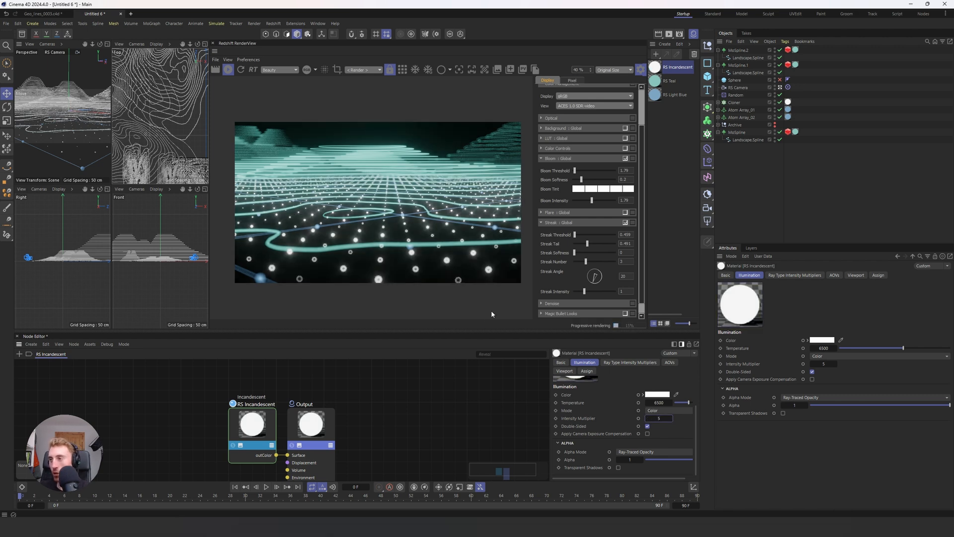
# Step: Try an intensity multiplier of 0.5 on the RS Teal material, and raise it to 4
pyautogui.click(633, 461)
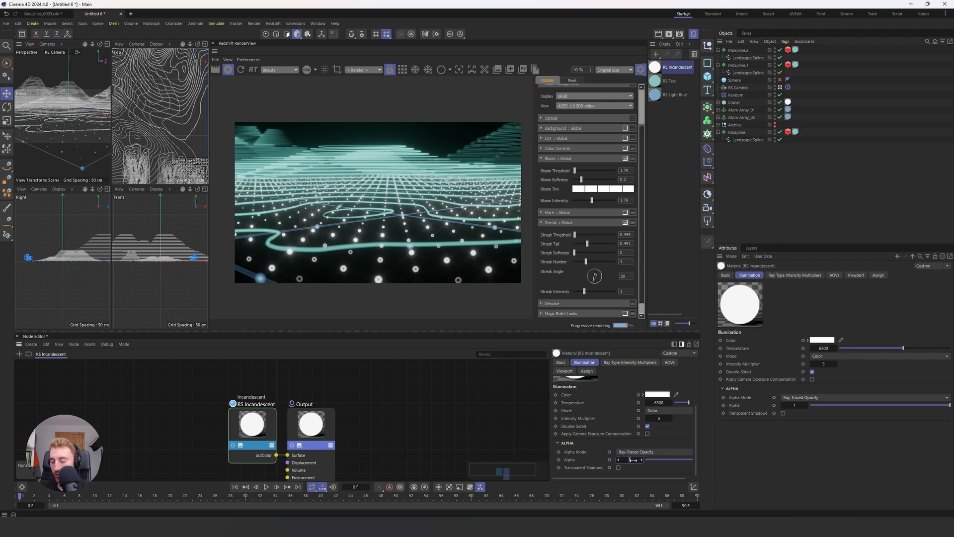
pyautogui.write('0.5')
pyautogui.press('Return')
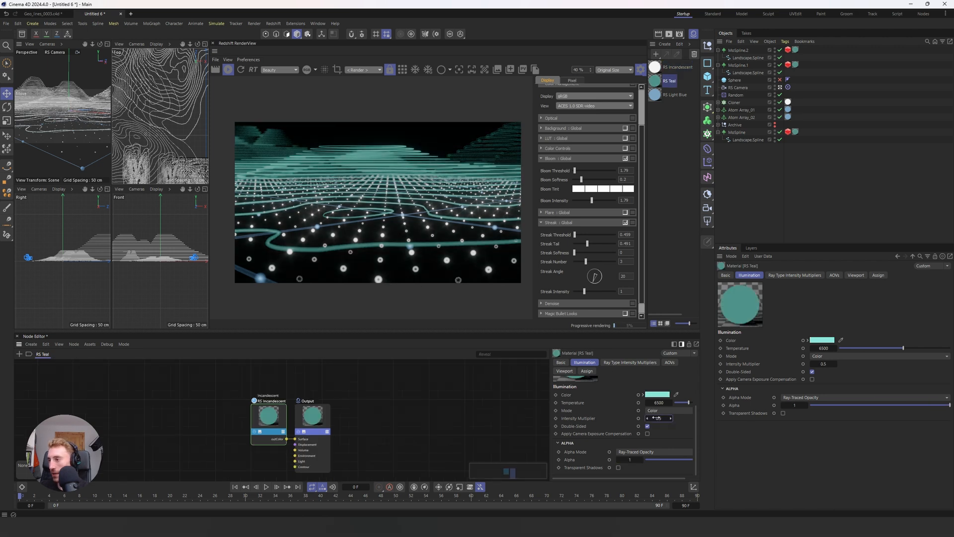
pyautogui.click(658, 417)
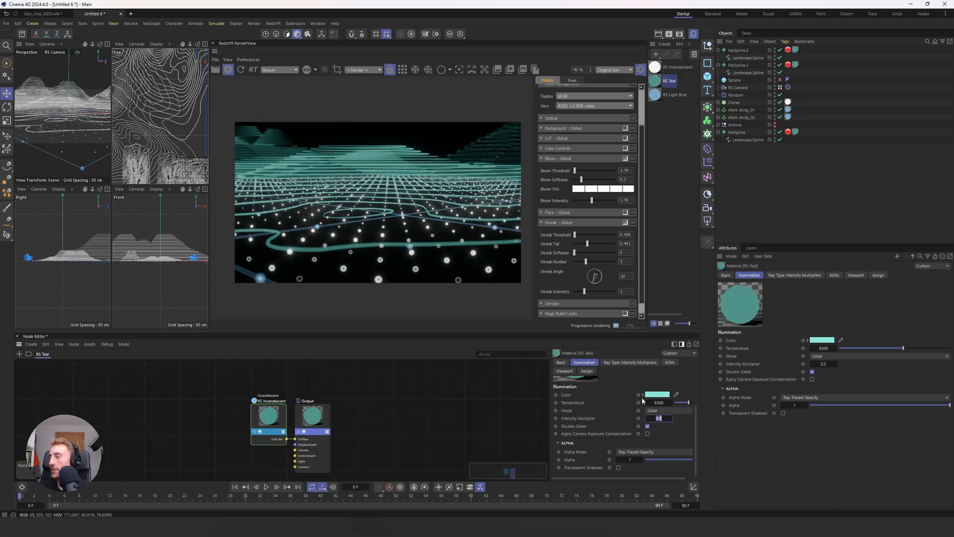
pyautogui.write('4')
pyautogui.press('Return')
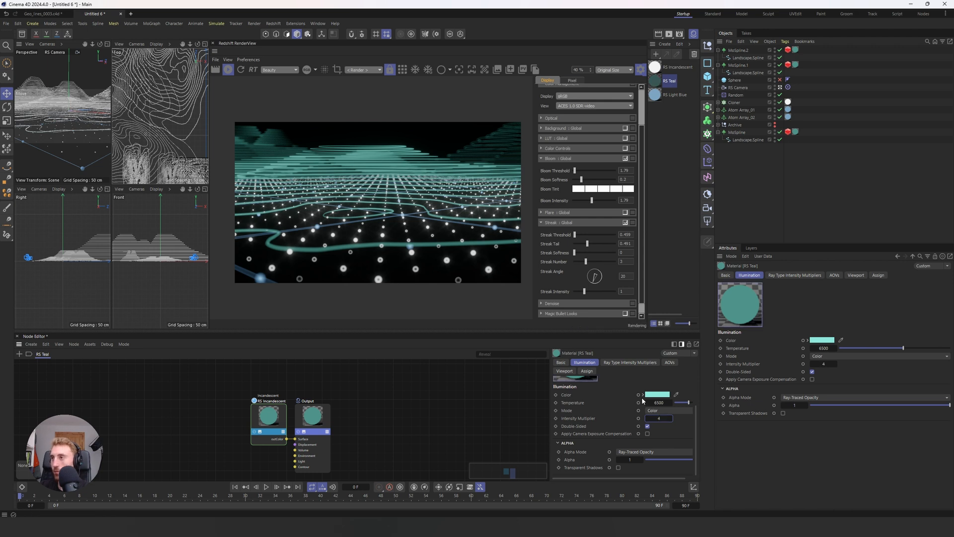
# Step: Adjust the global bloom threshold to about 3.57 and the streak threshold to about 3.67
pyautogui.click(581, 171)
pyautogui.moveTo(582, 170); pyautogui.dragTo(583, 171)
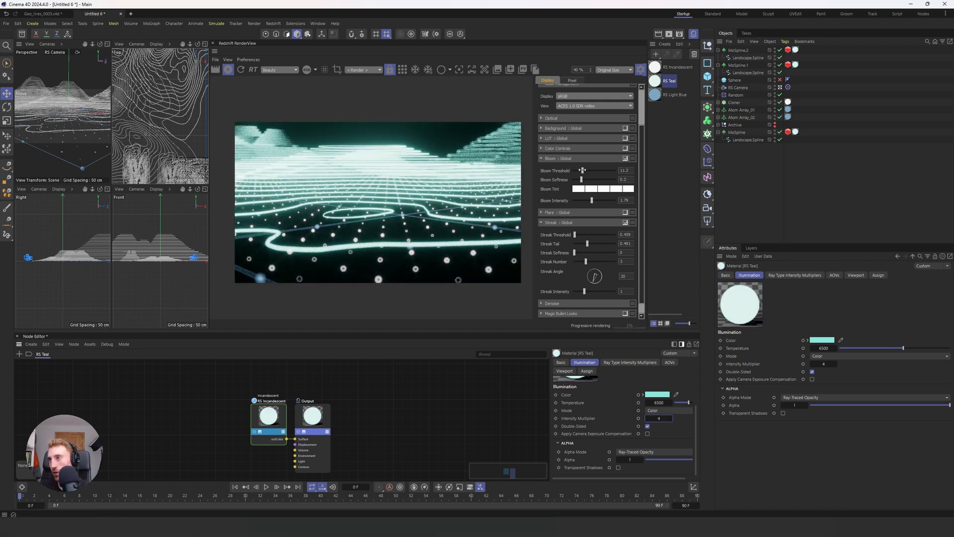
pyautogui.moveTo(575, 235); pyautogui.dragTo(577, 235)
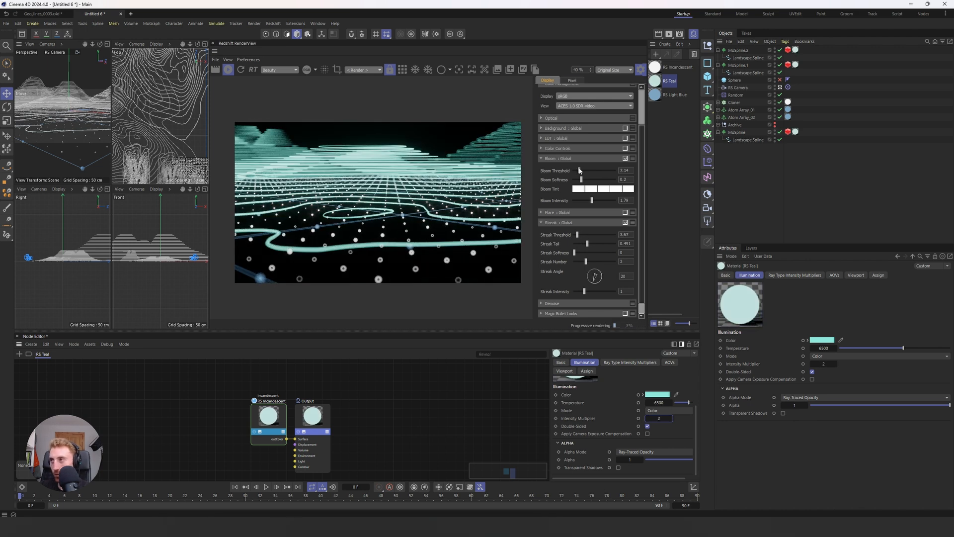
pyautogui.moveTo(579, 170); pyautogui.dragTo(576, 170)
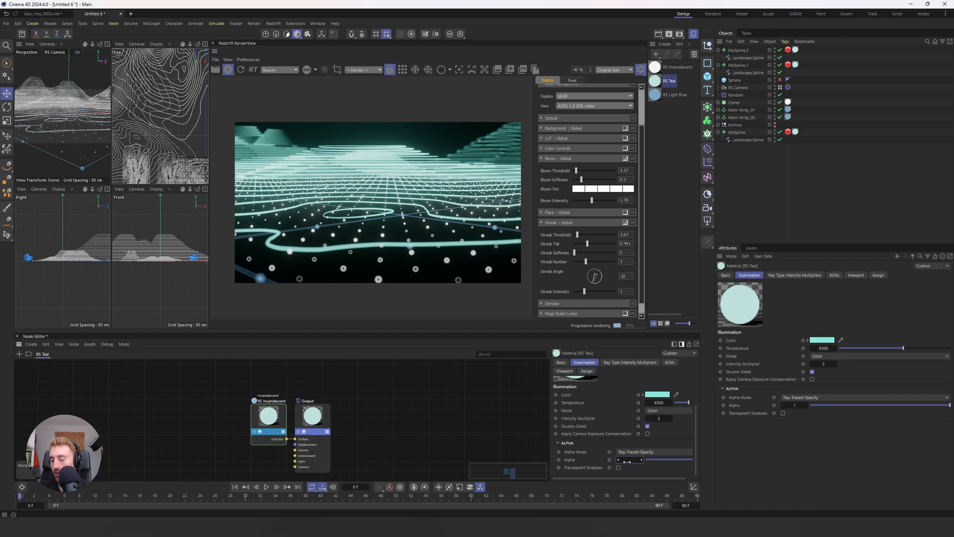
# Step: Lower the RS Teal material's alpha to 0.8
pyautogui.moveTo(627, 461); pyautogui.dragTo(586, 461)
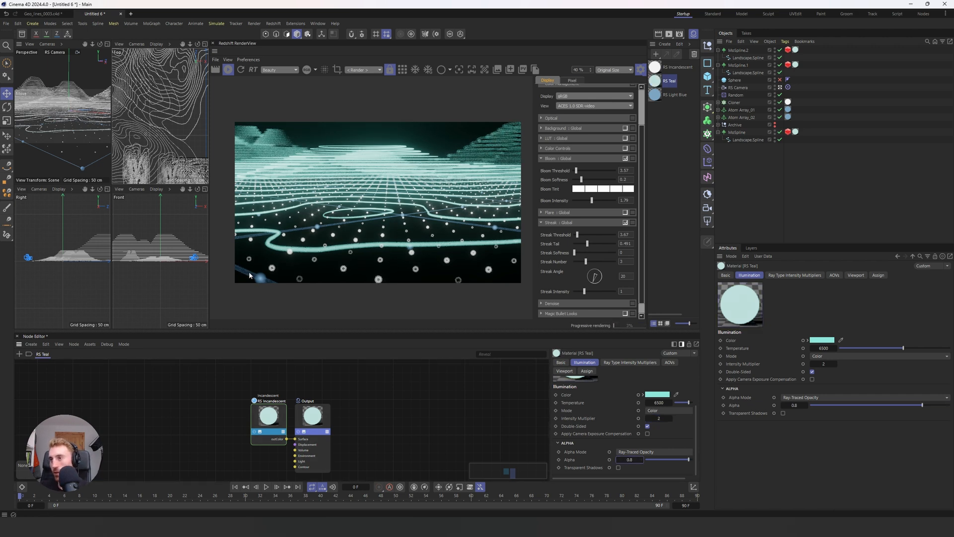
# Step: Try a depth-of-field focus offset of up to about 278 cm on the RS Camera, and undo it
pyautogui.click(738, 88)
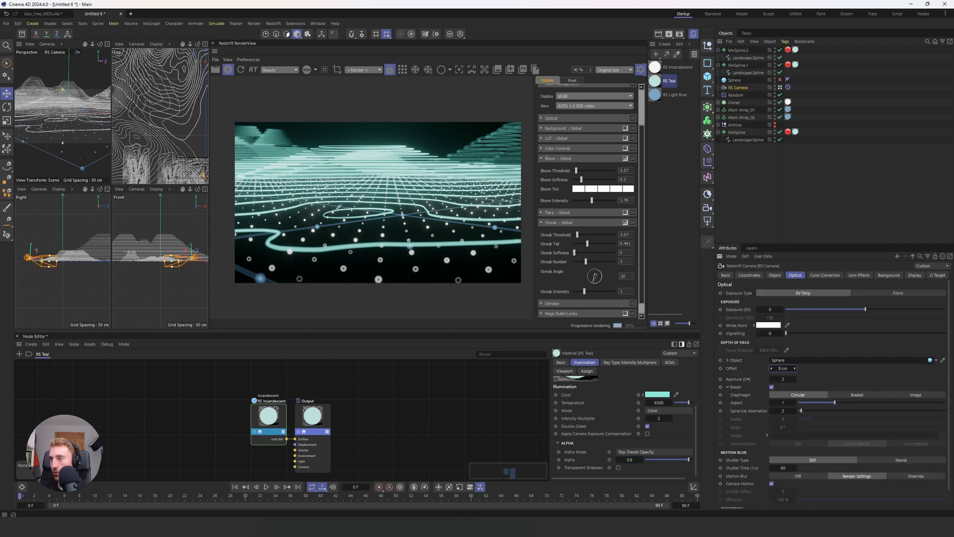
pyautogui.moveTo(785, 368); pyautogui.dragTo(833, 368)
pyautogui.hotkey('ctrl', 'z')
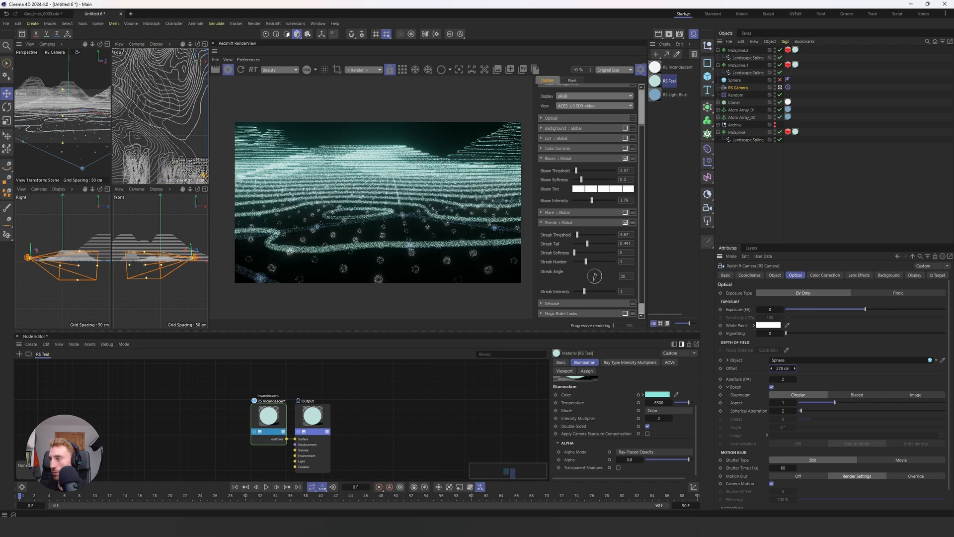
# Step: Reposition the RS Camera in the front and top views for a closer, raised framing of the contour terrain
pyautogui.moveTo(190, 250); pyautogui.dragTo(186, 246)
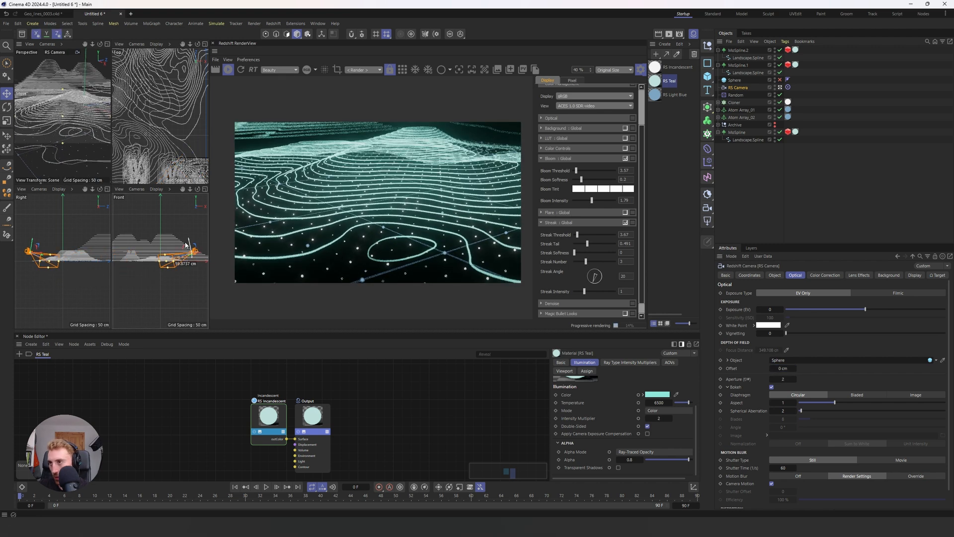
pyautogui.scroll(-5, 164, 122)
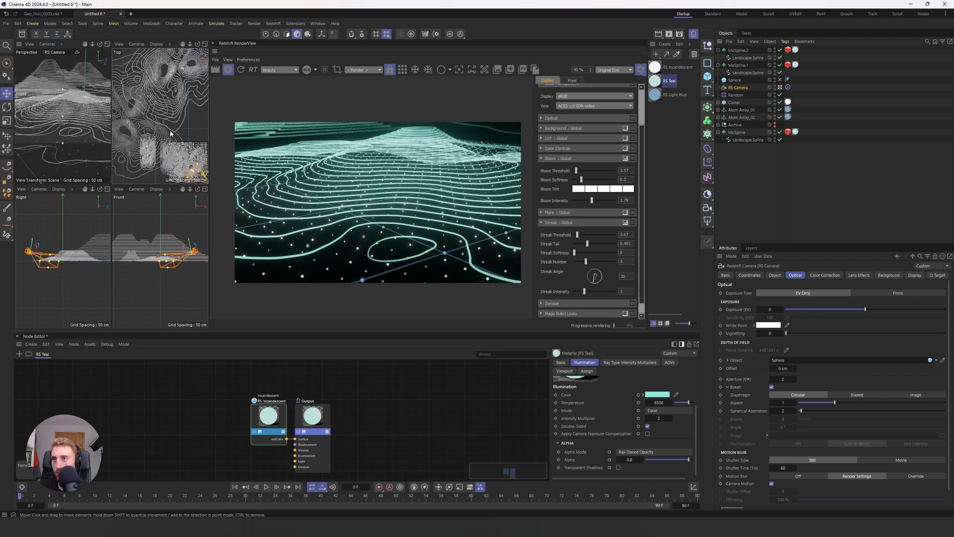
pyautogui.moveTo(182, 149); pyautogui.dragTo(186, 150)
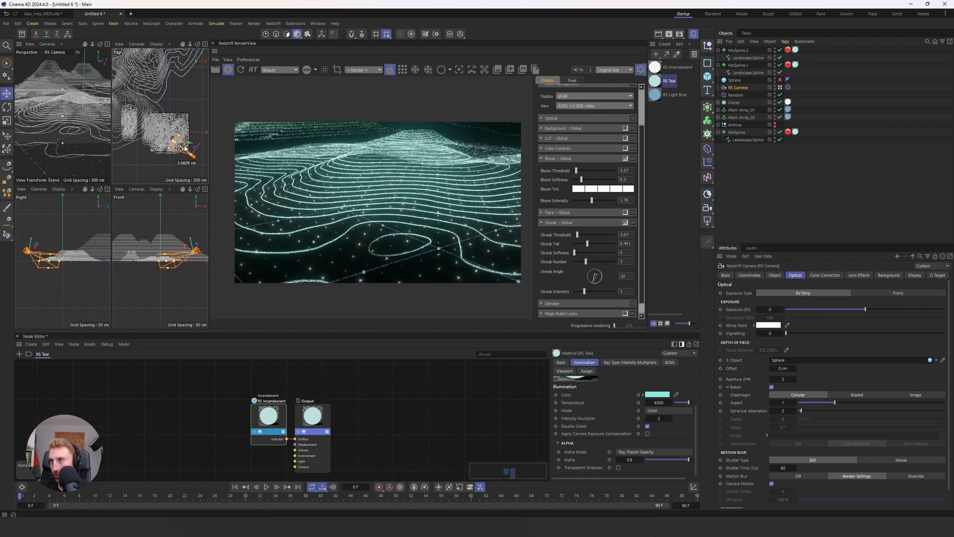
# Step: Move the two background hill splines, MoSpline.2 and MoSpline.1, together closer to the foreground terrain
pyautogui.click(736, 50)
pyautogui.keyDown('shift'); pyautogui.click(738, 65); pyautogui.keyUp('shift')
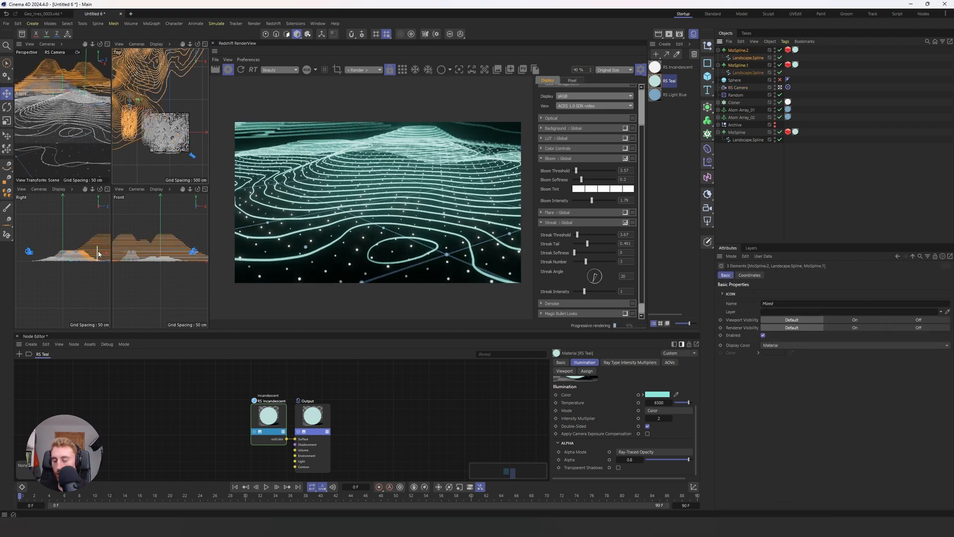
pyautogui.press('e')
pyautogui.moveTo(98, 255); pyautogui.dragTo(97, 254)
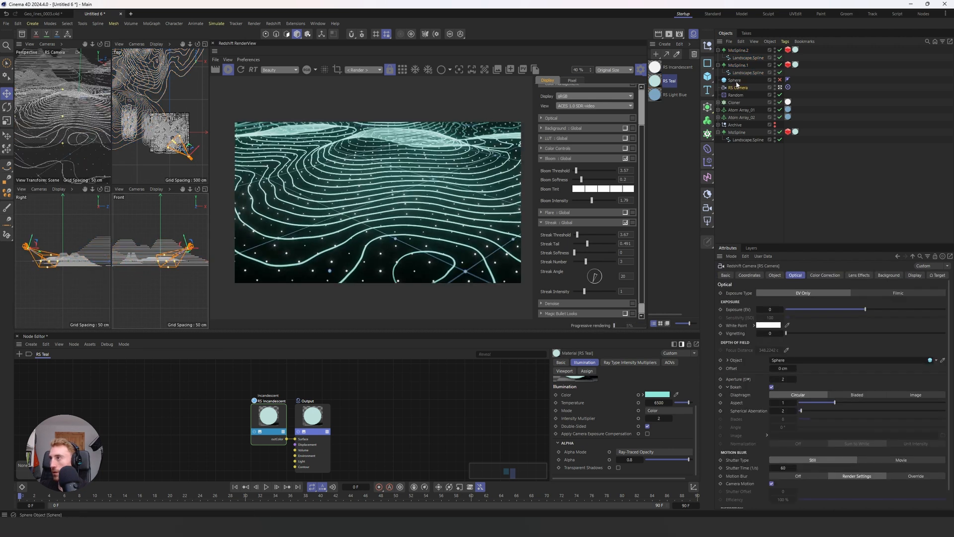
# Step: Reposition the Sphere focus target and the RS Camera in the front view to reframe the terrain
pyautogui.click(735, 81)
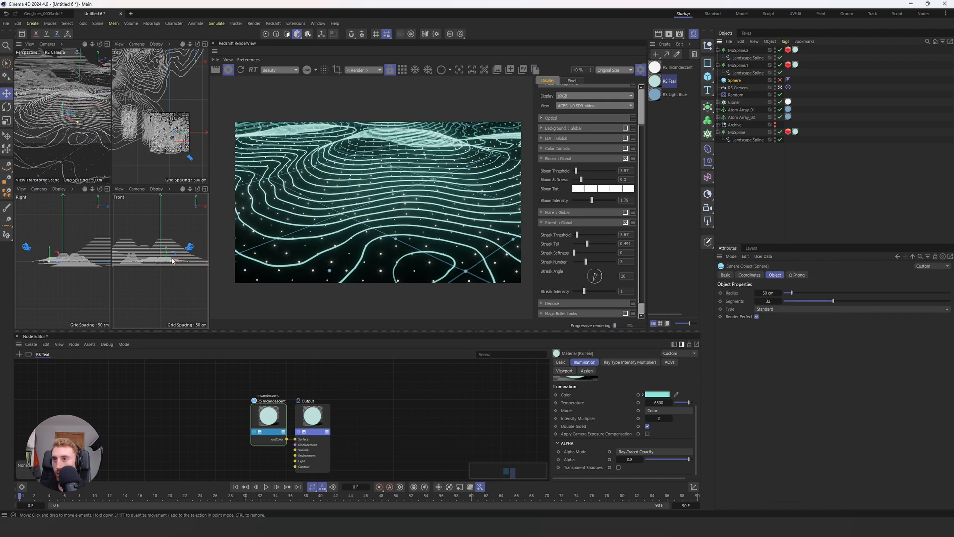
pyautogui.moveTo(172, 260); pyautogui.dragTo(177, 263)
pyautogui.moveTo(188, 236); pyautogui.dragTo(191, 243)
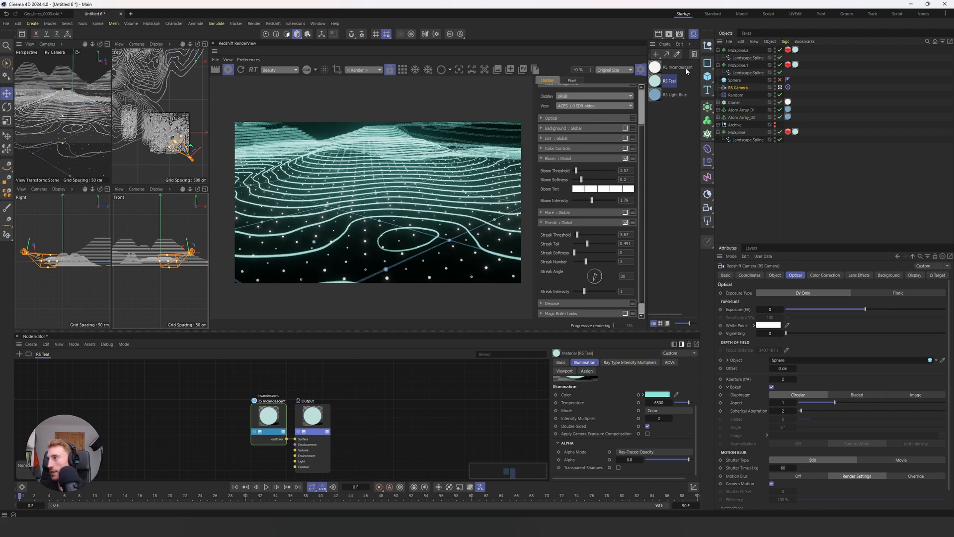
# Step: Try a depth-of-field aperture of 0.1 on the RS Camera, and set it to 0.8
pyautogui.doubleClick(784, 379)
pyautogui.write('0.1')
pyautogui.press('Return')
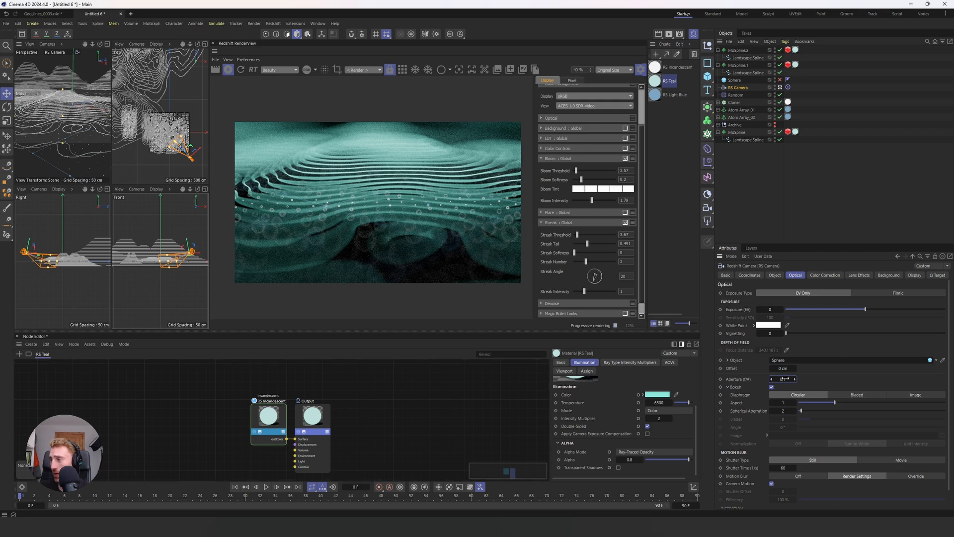
pyautogui.press('Return')
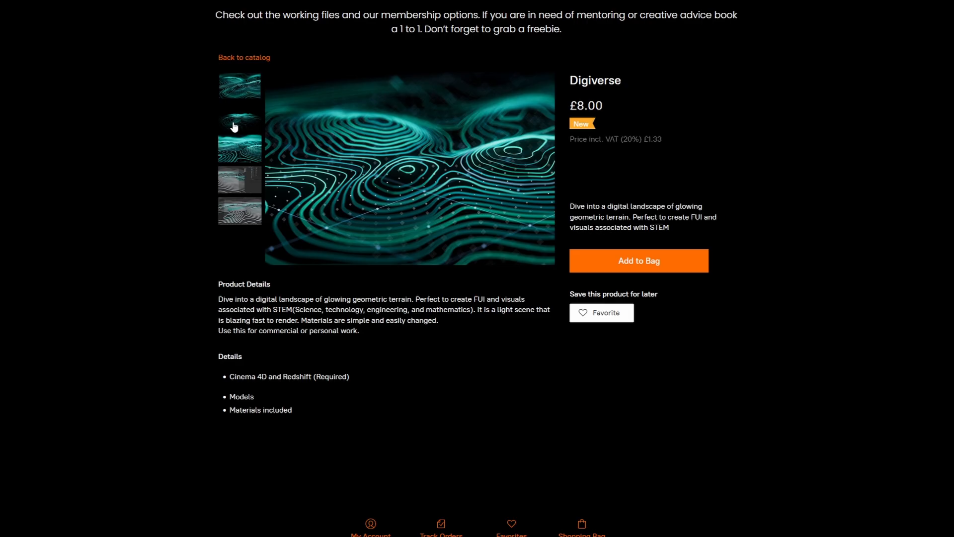
# Step: Switch to the Digiverse product page and look through its gallery of terrain renders and viewport images
pyautogui.click(234, 124)
pyautogui.click(234, 157)
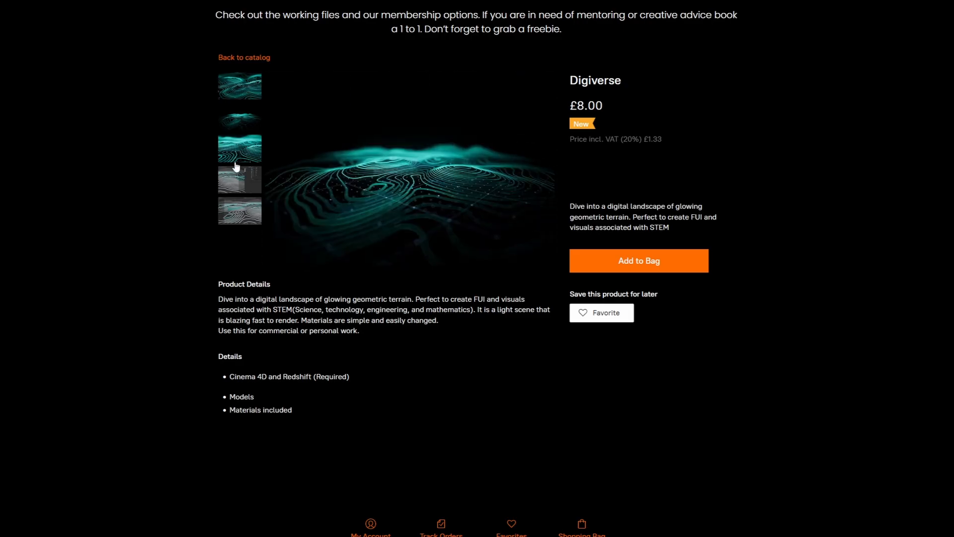
pyautogui.click(236, 184)
pyautogui.click(237, 224)
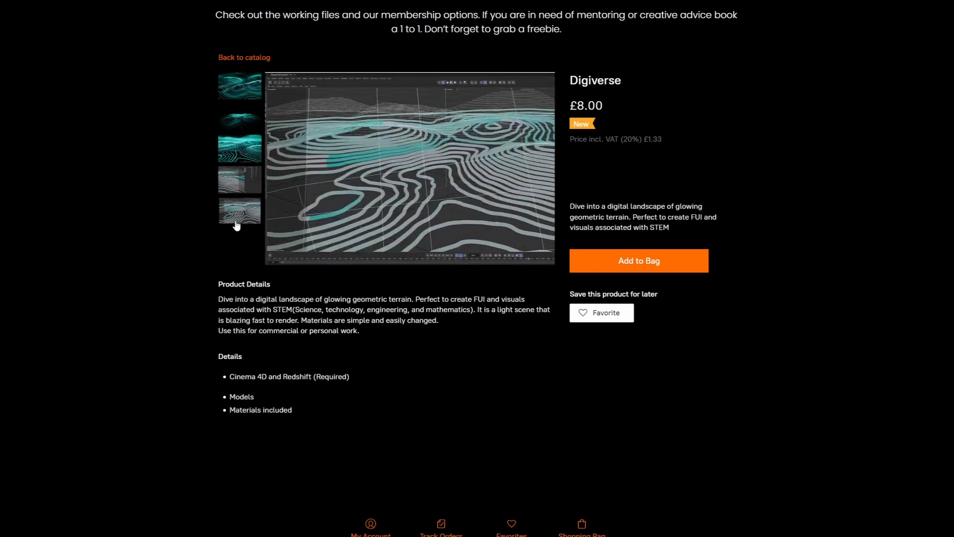
pyautogui.click(238, 96)
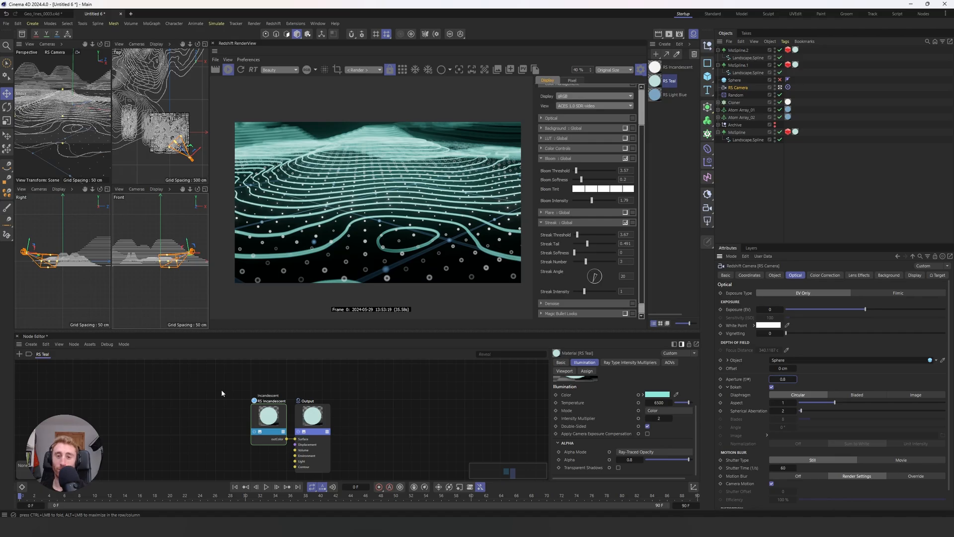